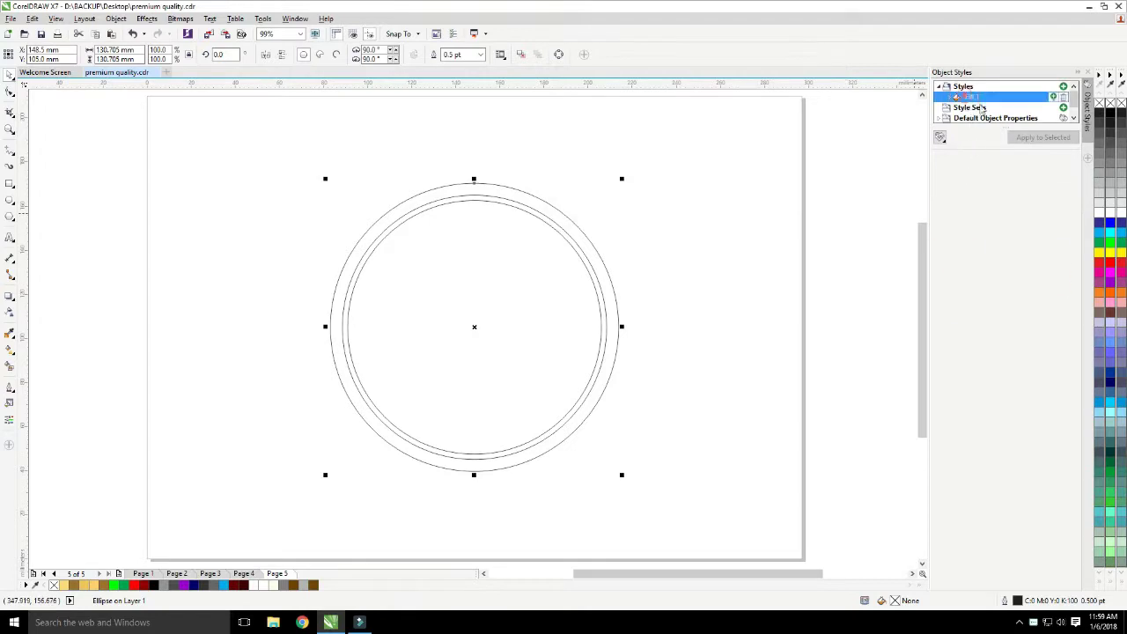
Apply the Fill 1 gold style to the outer circle and rotate the circle to about 344°
left_click(530, 197)
left_click_drag(625, 182, 634, 204)
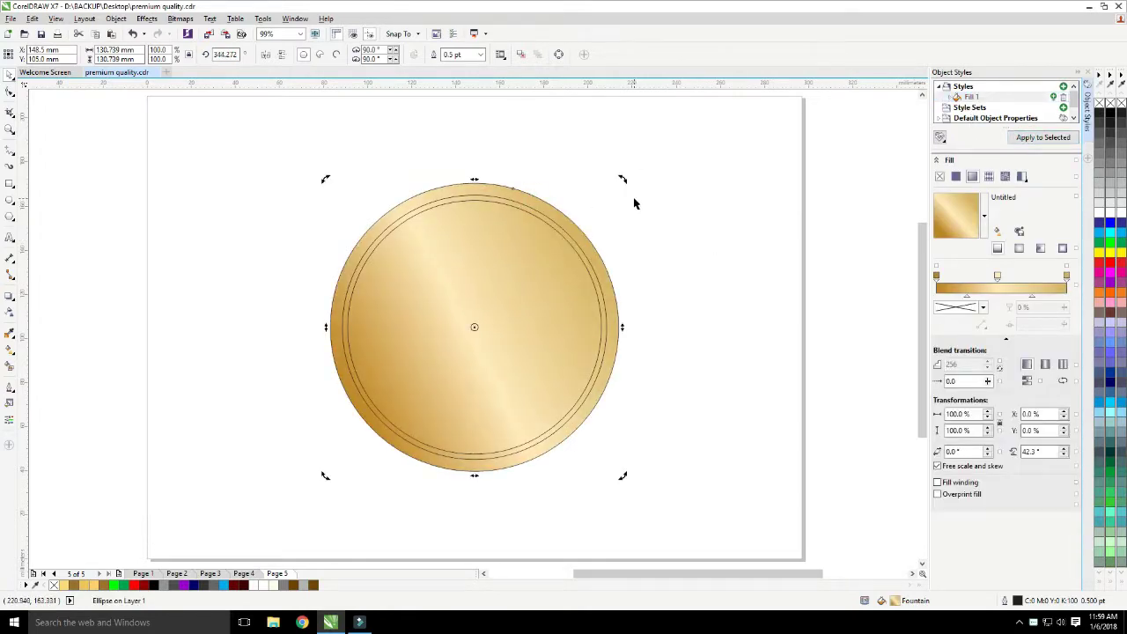
left_click(661, 223)
Apply the Fill 1 gold style to the second circle and rotate it to about 286°
left_click(552, 219)
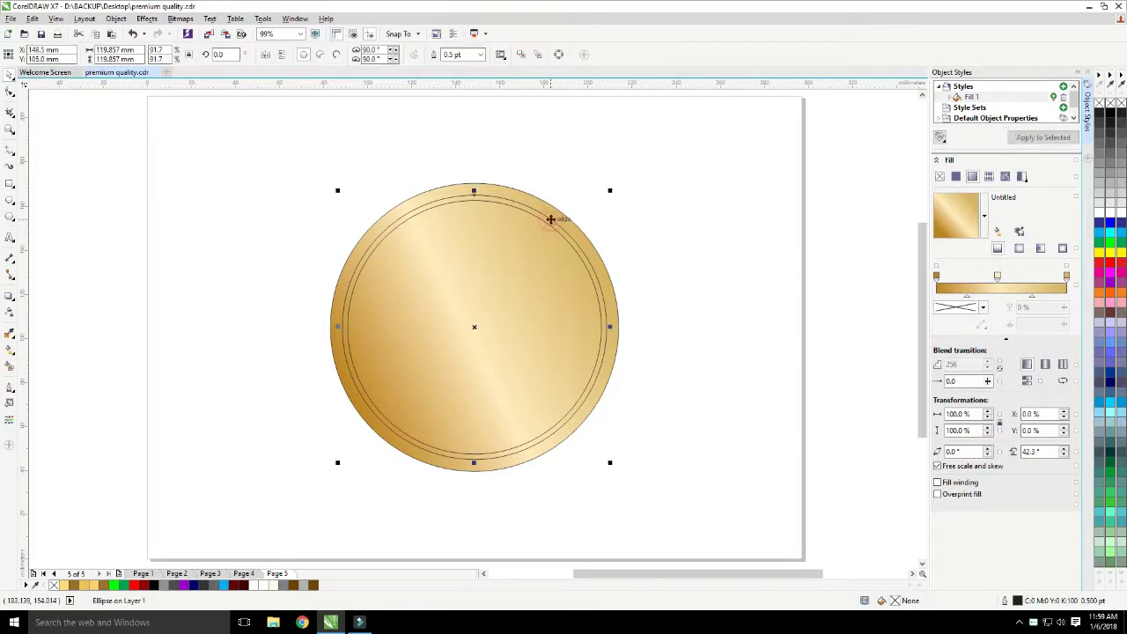
left_click(1022, 138)
left_click(537, 220)
left_click_drag(612, 192, 651, 288)
left_click_drag(611, 191, 641, 236)
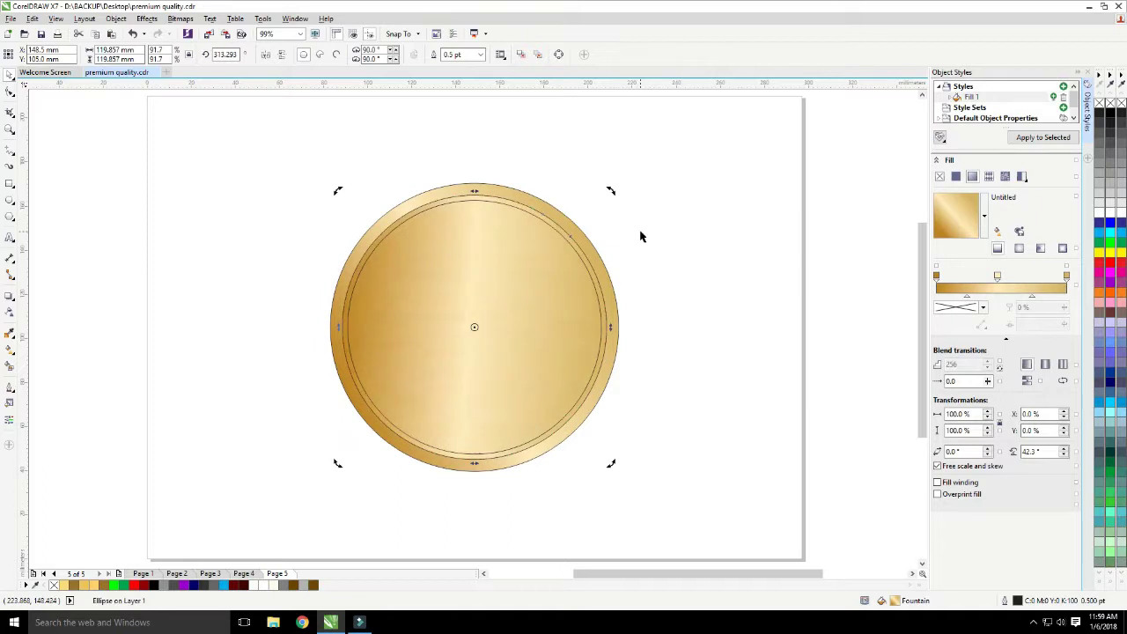
left_click_drag(614, 194, 646, 256)
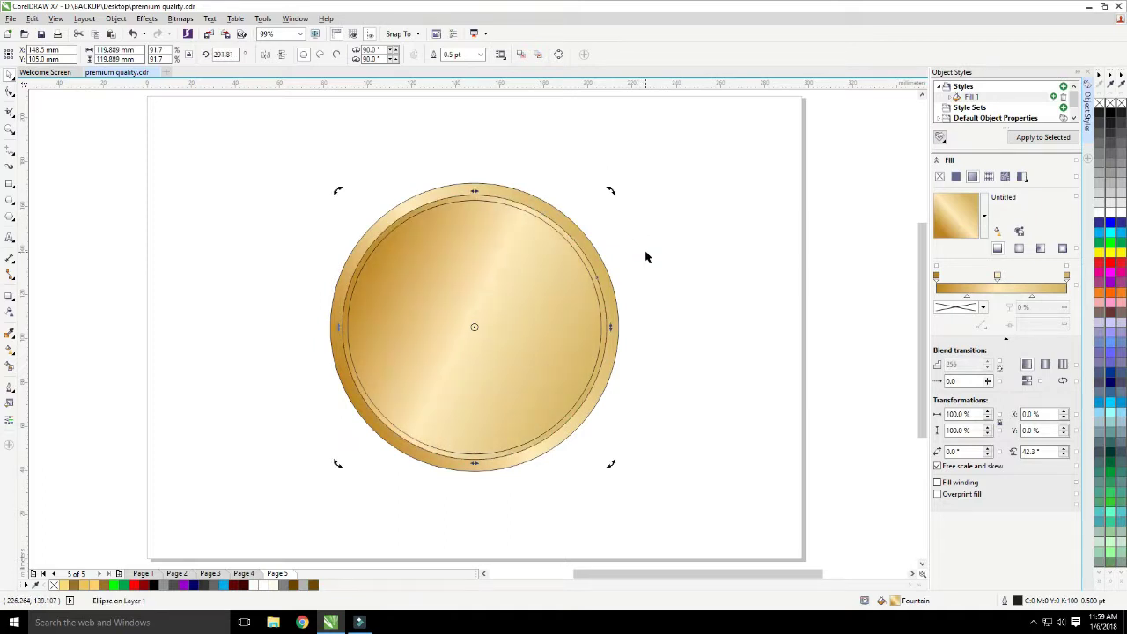
left_click_drag(611, 191, 621, 212)
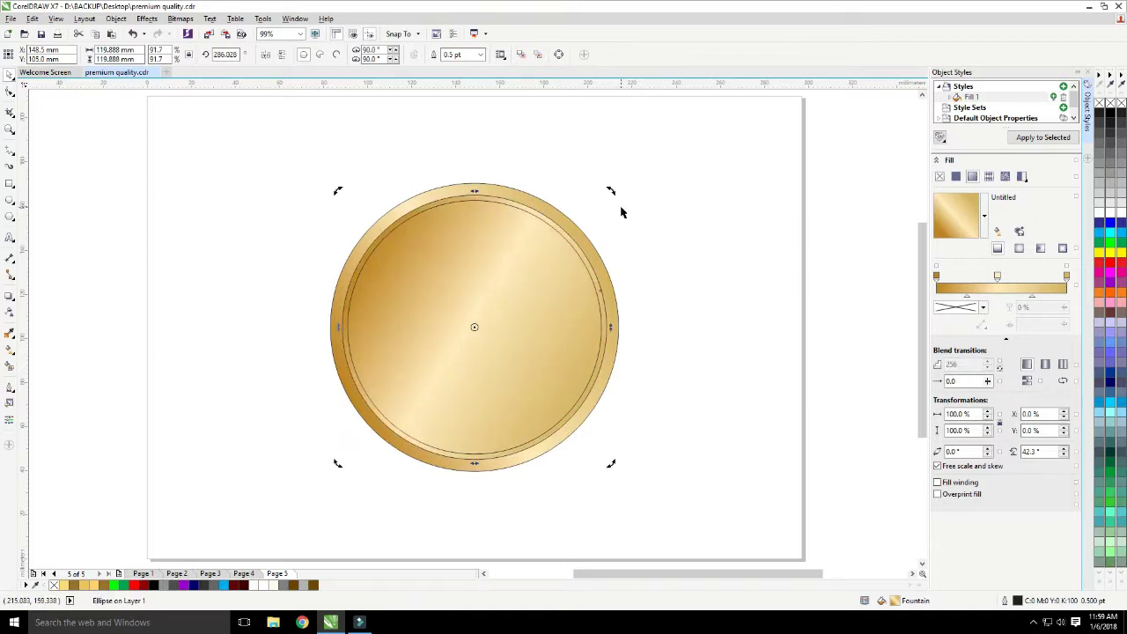
Duplicate the third circle inward as two concentric circles about 72 mm and 67 mm in diameter
left_click(548, 242)
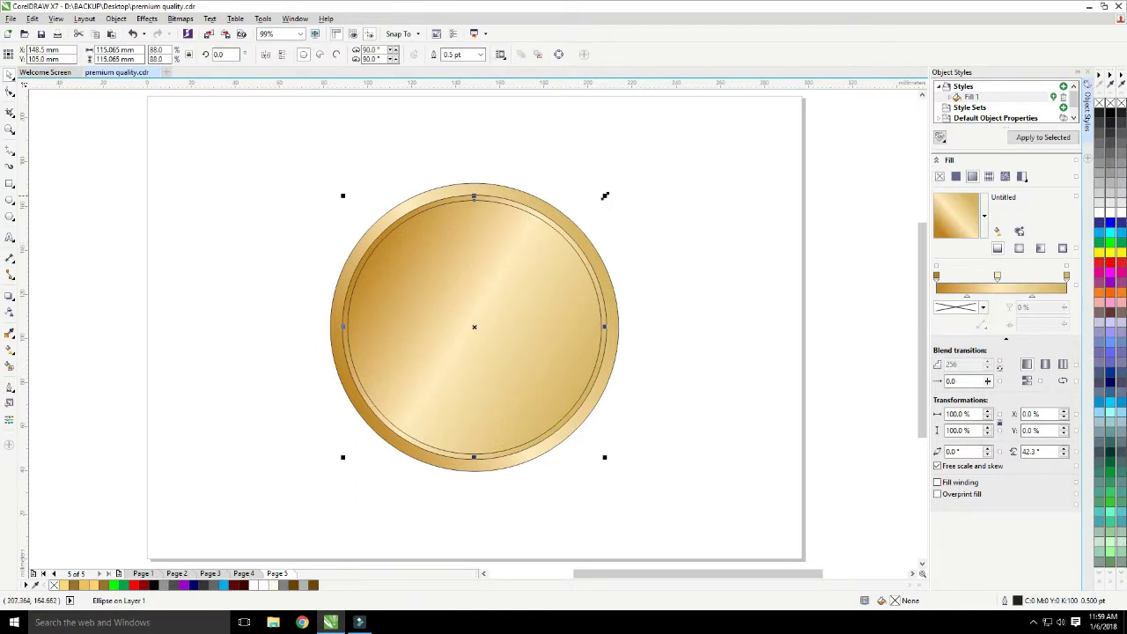
left_click_drag(604, 195, 554, 244)
Apply the Fill 1 gold style to both small circles and rotate them so their highlights run at different angles
left_click(510, 256)
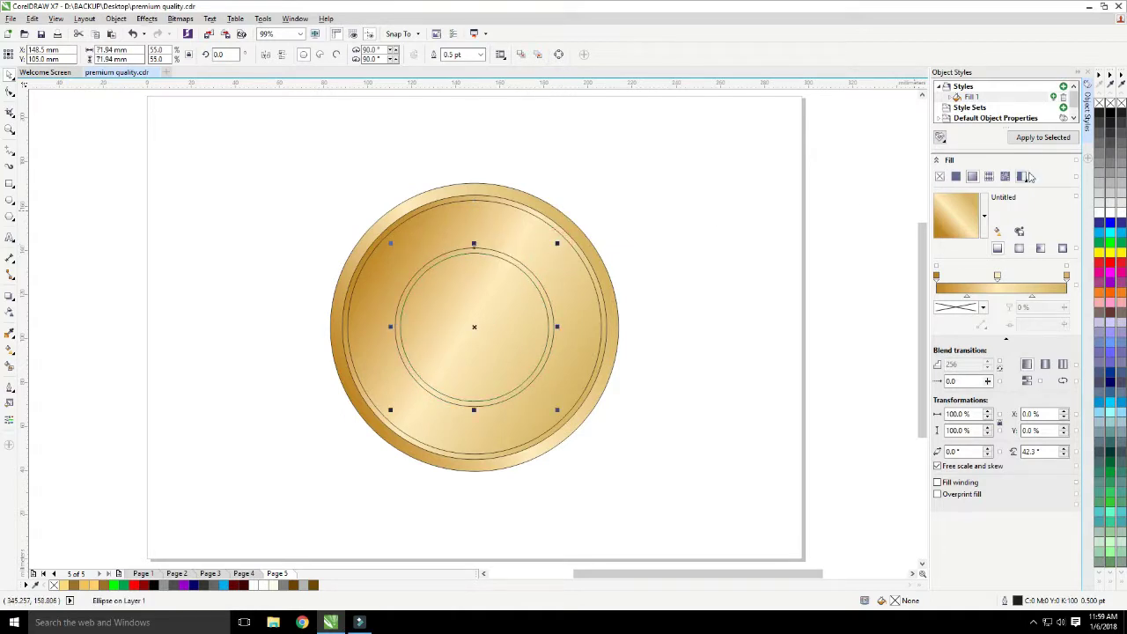
left_click(1043, 138)
left_click(474, 282)
left_click_drag(550, 245, 574, 289)
left_click(509, 259)
left_click_drag(558, 244, 564, 259)
double_click(500, 298)
Apply the Fill 1 gold style to the third circle and rotate it to about 89°
left_click(505, 220)
left_click_drag(606, 198, 363, 220)
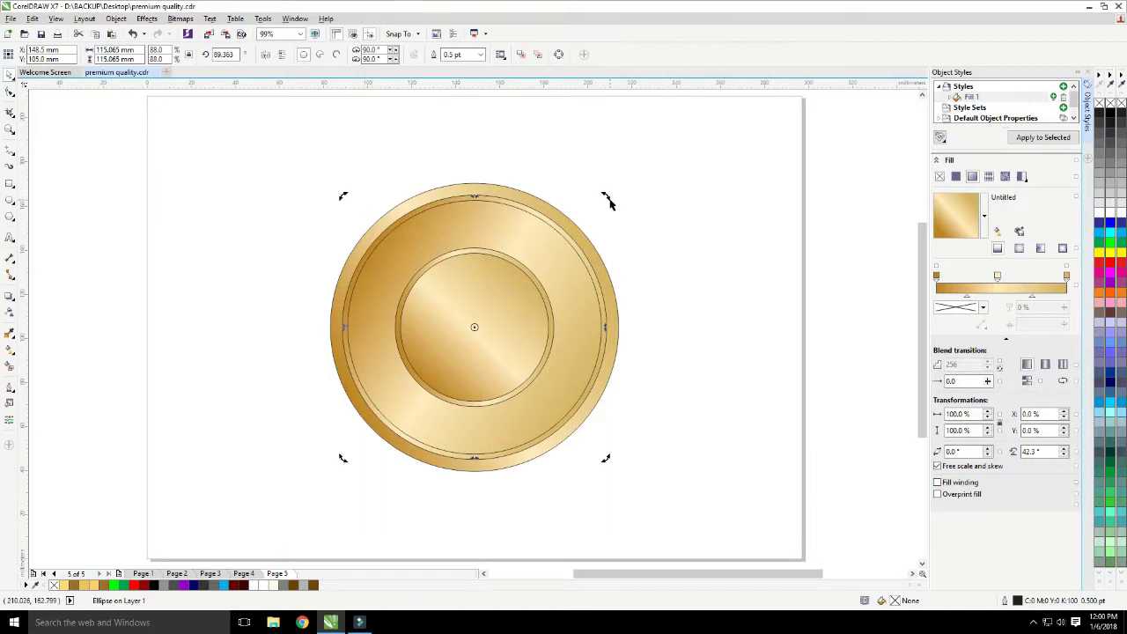
left_click(473, 262)
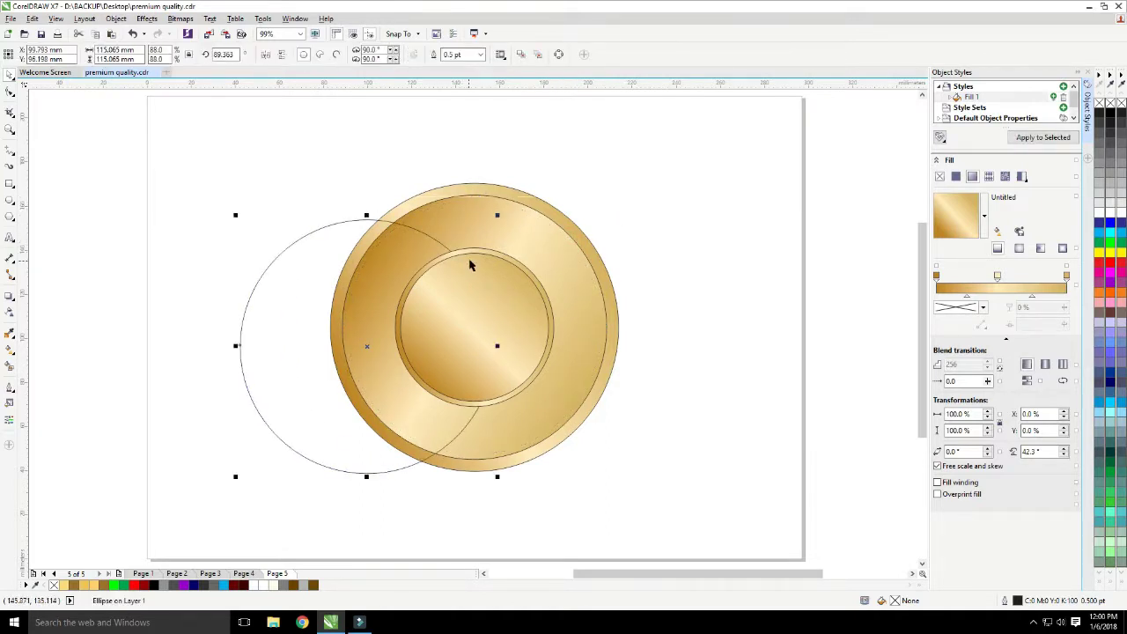
left_click(728, 199)
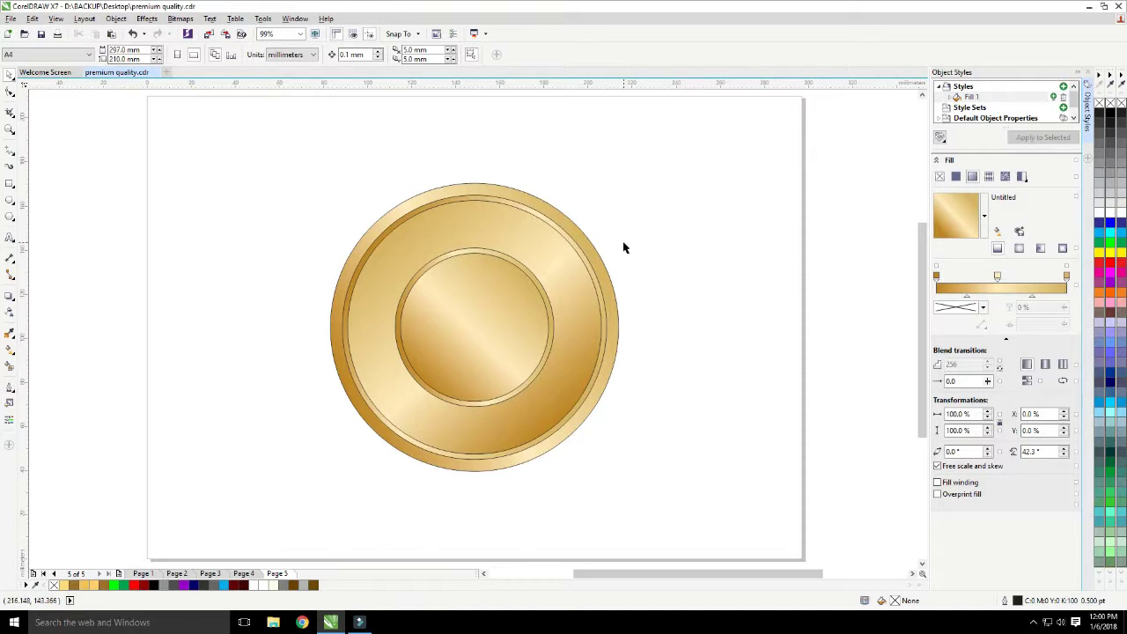
Duplicate the third circle inward at about 111.7 mm and fill the original behind it with dark brown
left_click(520, 239)
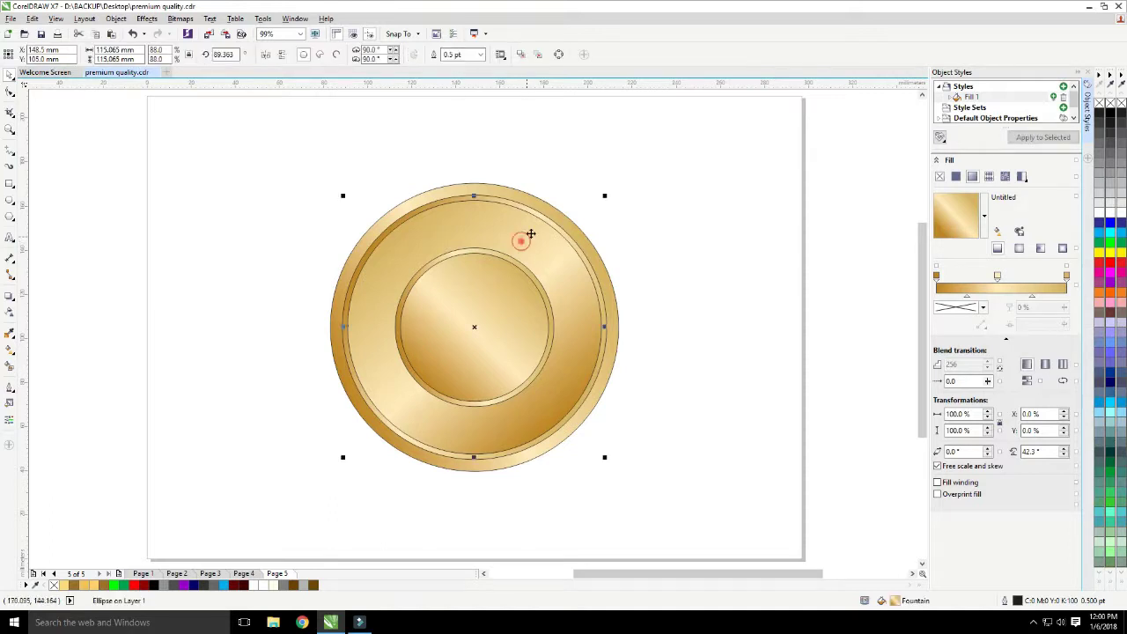
left_click_drag(340, 191, 344, 200)
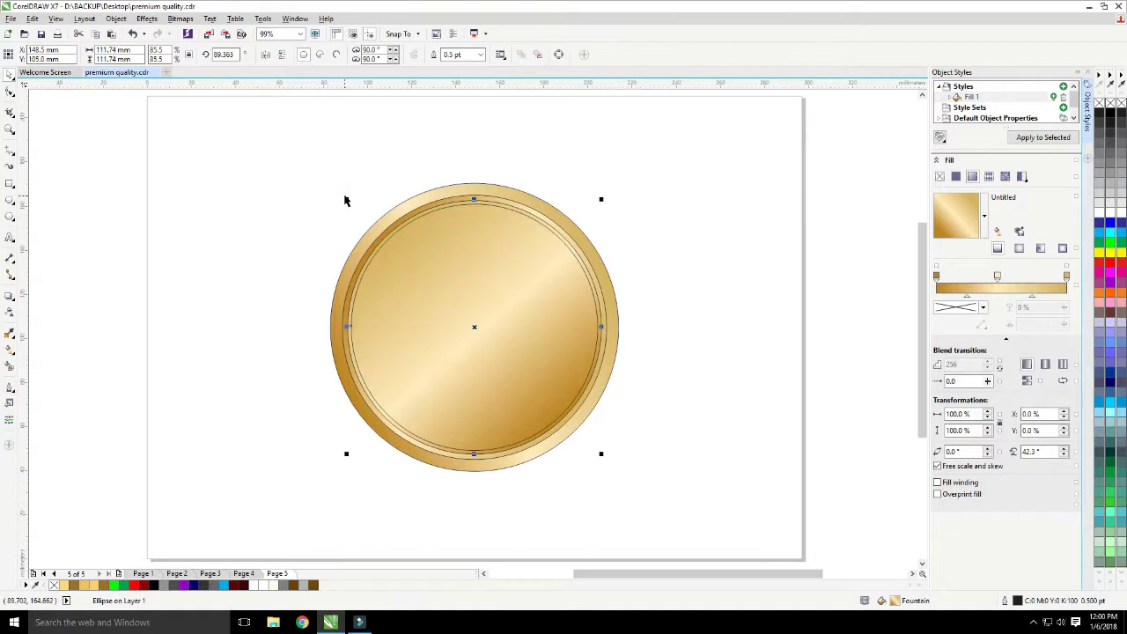
left_click(358, 172)
left_click(419, 211)
left_click(293, 585)
left_click(299, 489)
Resize the gold circle on top to about 112.2 mm and nudge it to X 148.95, Y 104.95 mm
left_click(392, 339)
left_click_drag(347, 200, 322, 233)
scroll(370, 167, "up", 1)
scroll(320, 231, "down", 1)
key("Up")
key("Up")
key("Right")
key("Right")
key("Right")
key("Right")
key("Right")
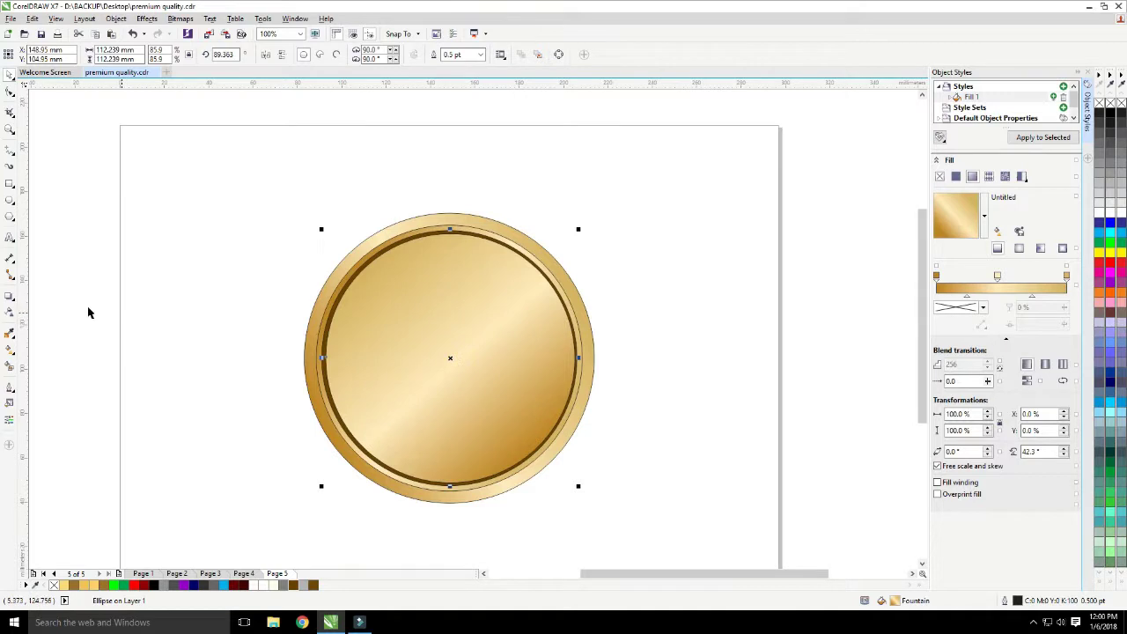
Remove the outlines from all the circles of the badge
key("F2")
left_click_drag(316, 221, 458, 292)
scroll(449, 295, "down", 3)
left_click_drag(668, 241, 370, 506)
key("Escape")
Blend the dark brown circle into the gold circle above it with 20 steps to form an inner shadow
scroll(484, 284, "up", 2)
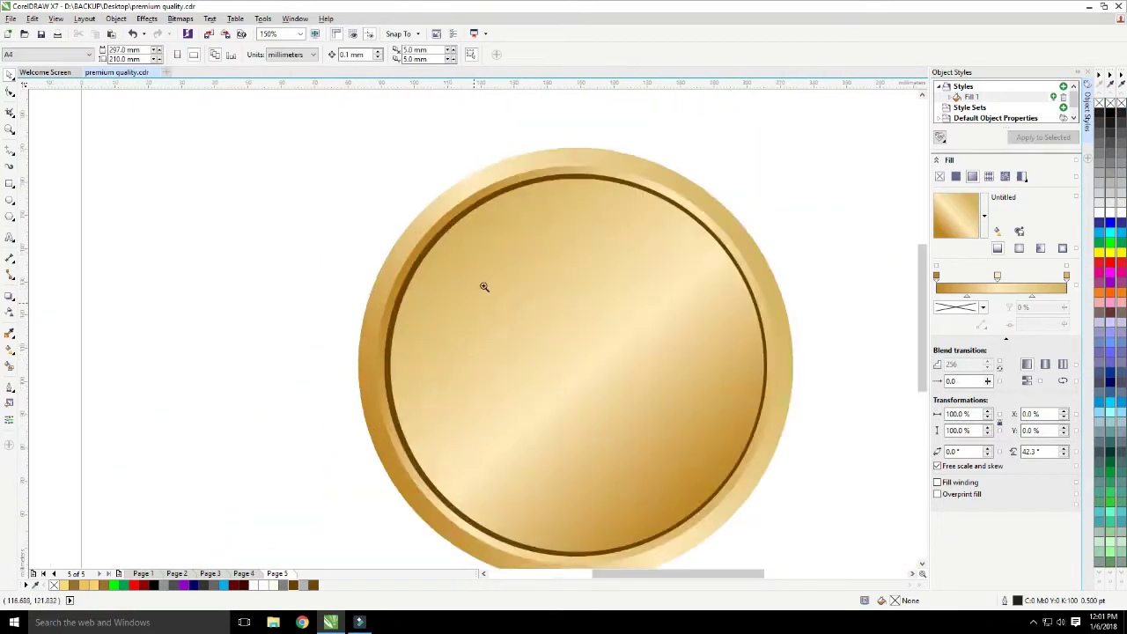
left_click(10, 308)
left_click(48, 317)
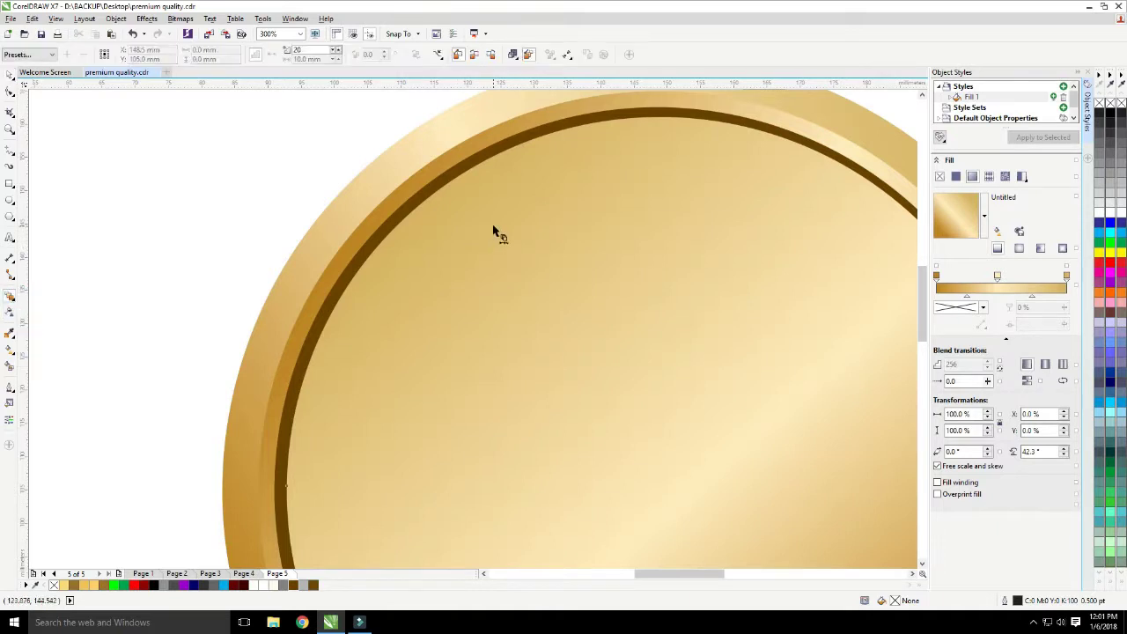
scroll(473, 211, "down", 2)
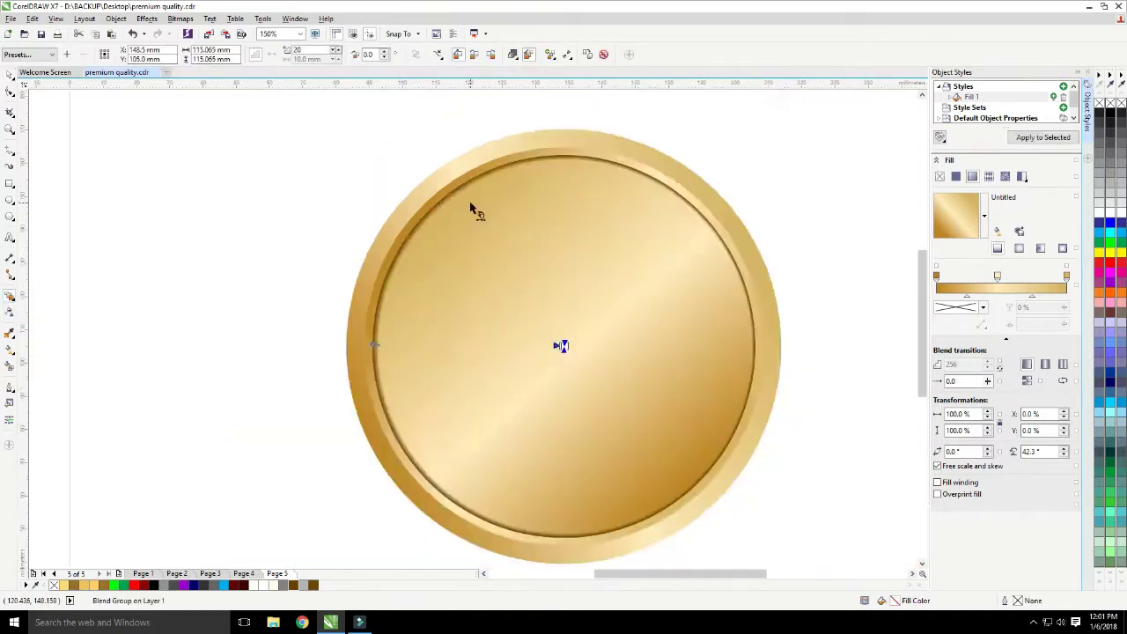
Arrange the two small gold circles in front of the blended gold disc
key("space")
left_click_drag(714, 362, 403, 240)
left_click_drag(325, 404, 655, 208)
scroll(582, 207, "up", 2)
Fill the innermost circle with the uniform dark maroon #3D0000
left_click(495, 297)
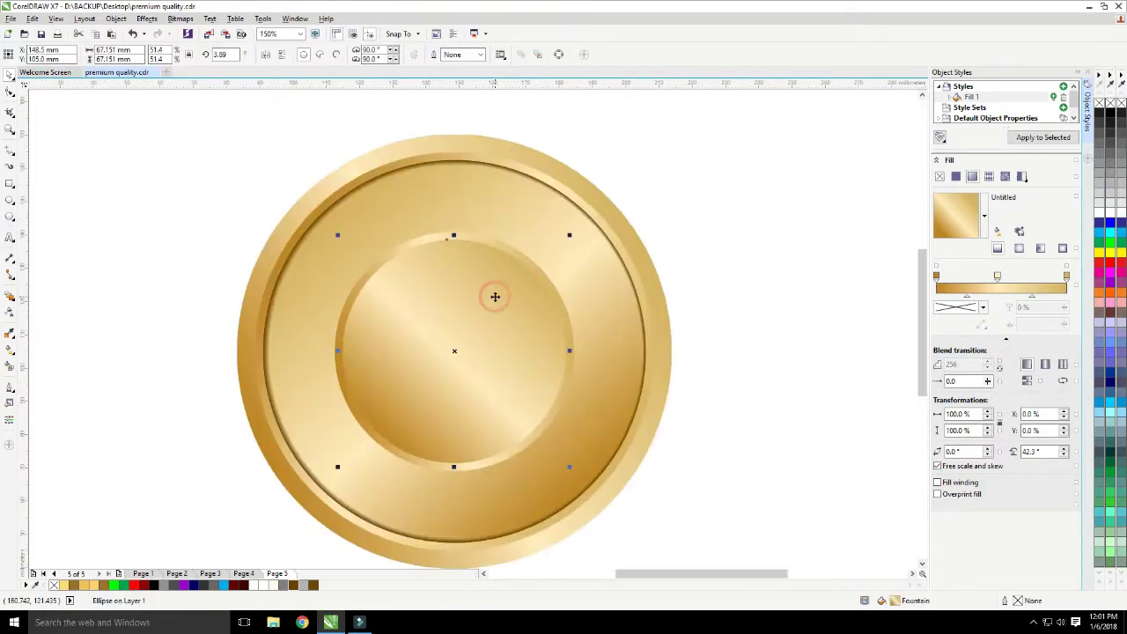
left_click(233, 586)
left_click(10, 404)
left_click_drag(791, 239, 797, 239)
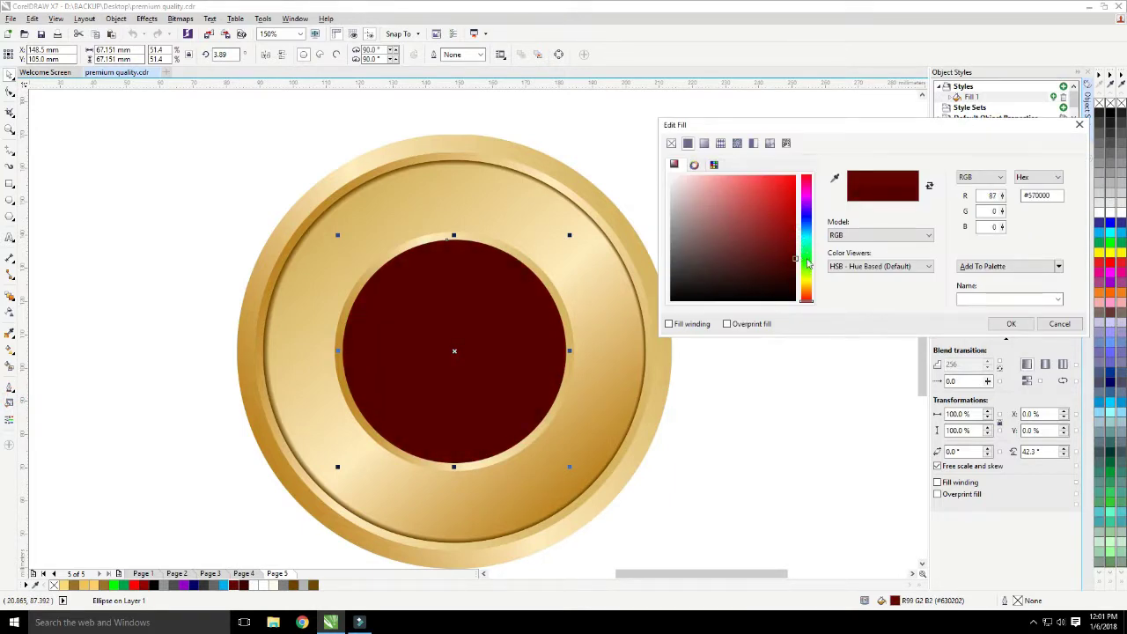
left_click_drag(795, 267, 796, 269)
left_click(1008, 322)
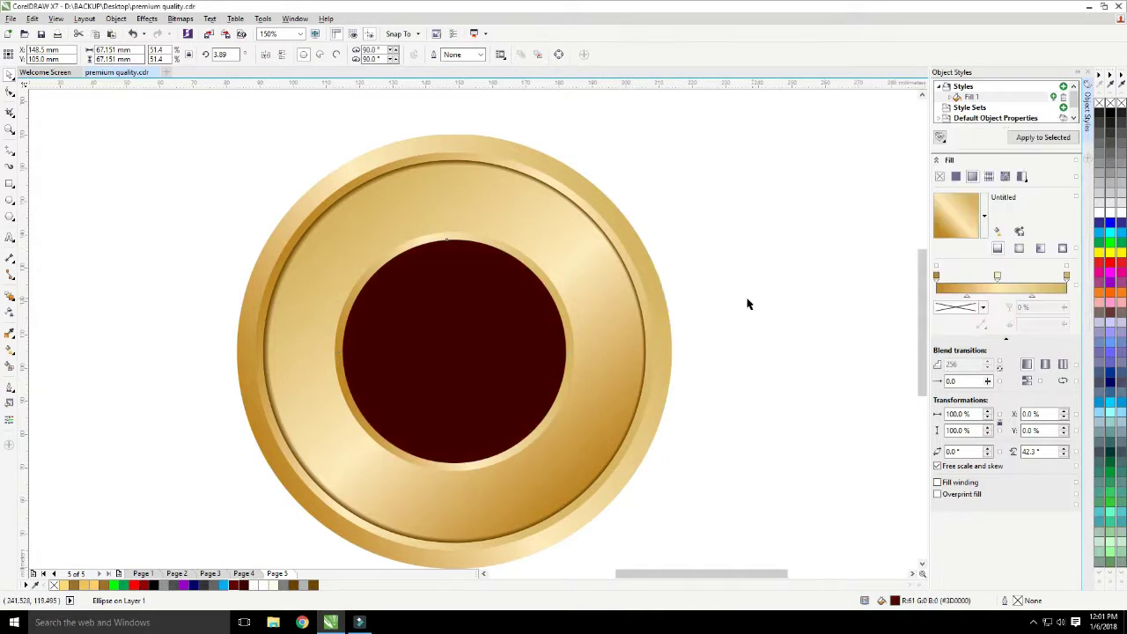
Duplicate the maroon circle at about 64.5 mm, fill the copy red and nudge it to X 148.729, Y 104.783 mm
scroll(436, 291, "up", 2)
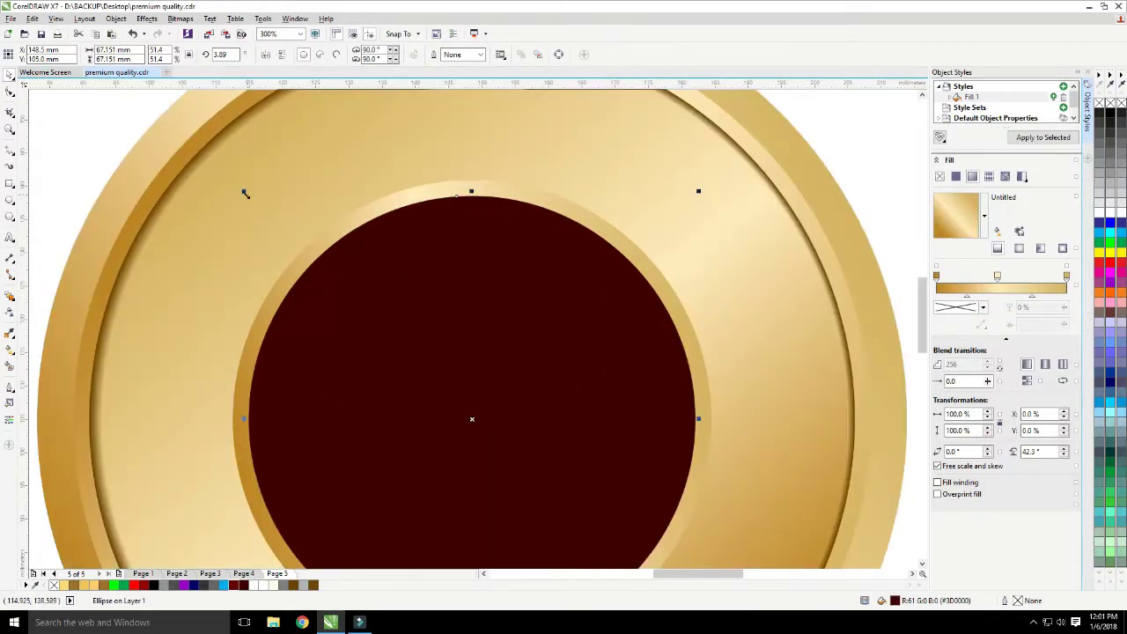
scroll(290, 237, "down", 2)
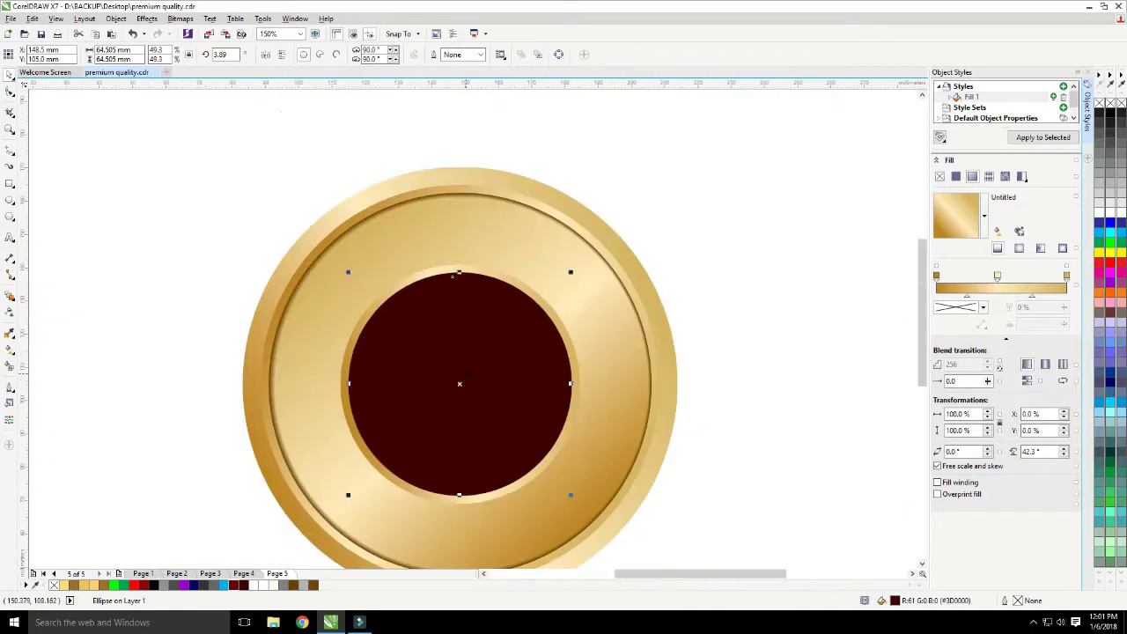
scroll(467, 376, "up", 2)
left_click(143, 585)
left_click(460, 423)
key("Up")
key("Up")
key("Left")
Recolour the inner copy dark maroon #3D0000 and change its fill to an elliptical fountain fill
left_click(9, 404)
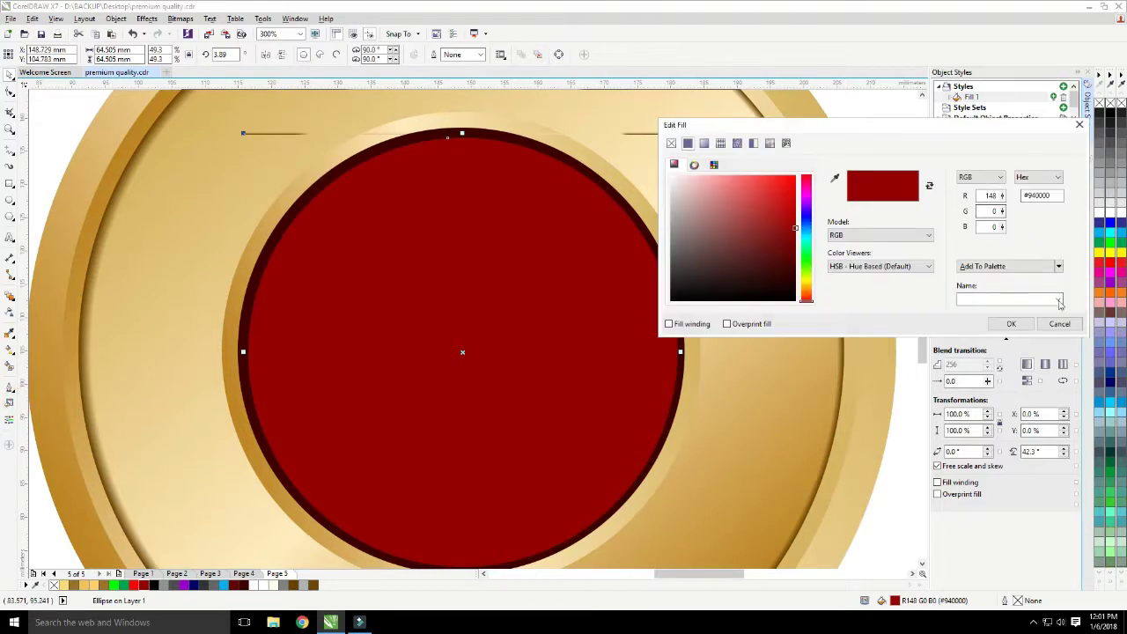
left_click(1060, 323)
left_click(244, 585)
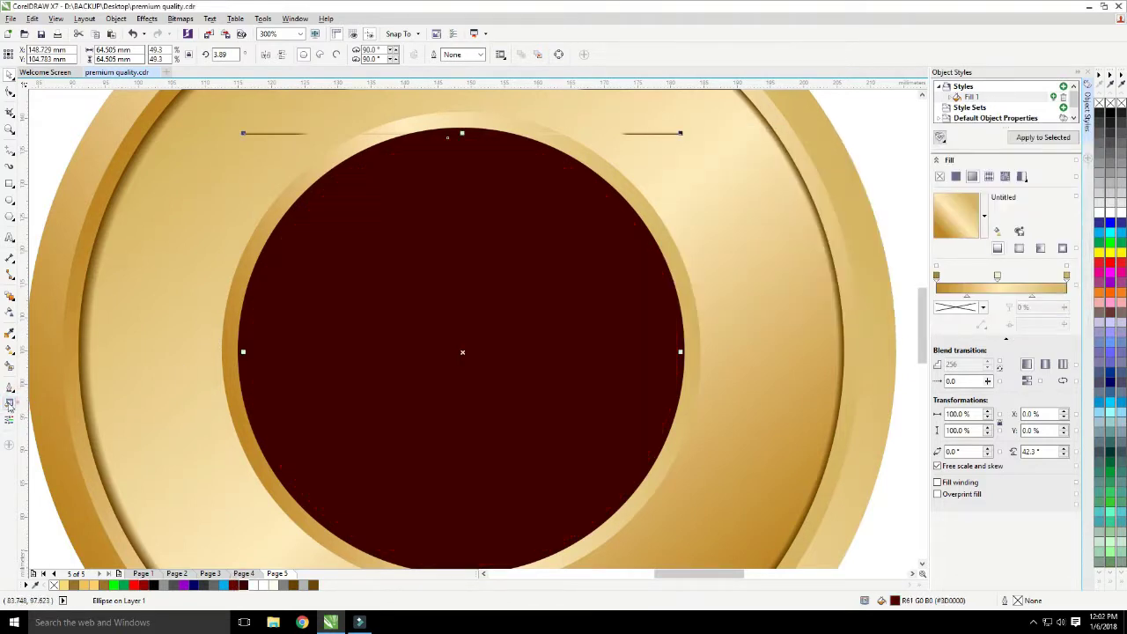
double_click(10, 405)
left_click(704, 142)
left_click(853, 188)
Set the fountain fill's centre colour to red and delete the cream node in the middle
left_click(820, 264)
left_click(689, 300)
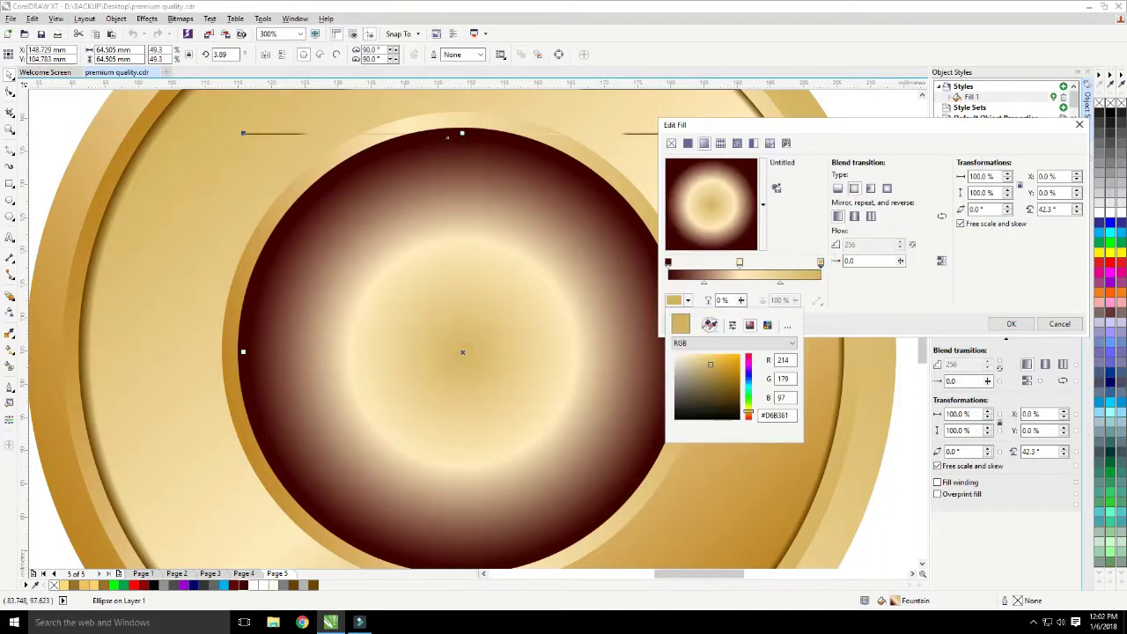
left_click(138, 585)
left_click(738, 267)
left_click(739, 263)
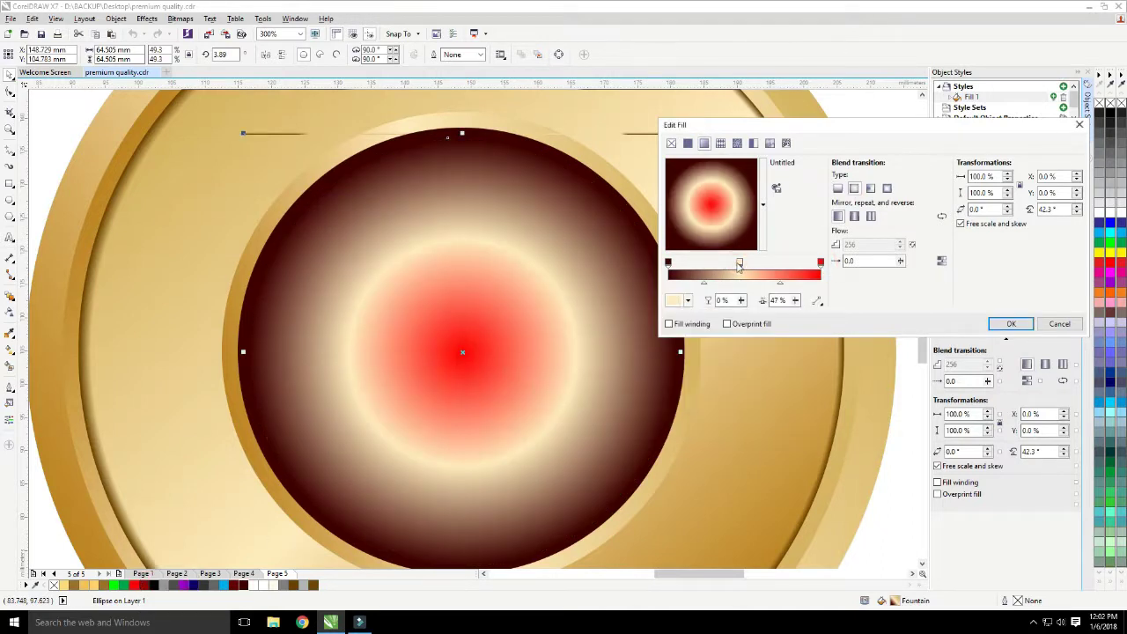
double_click(741, 265)
Position the fountain fill's centre at X 0%, Y -1% and apply the fill to the circle
mouse_move(711, 204)
left_mouse_down()
mouse_move(718, 174)
mouse_move(721, 198)
left_mouse_up()
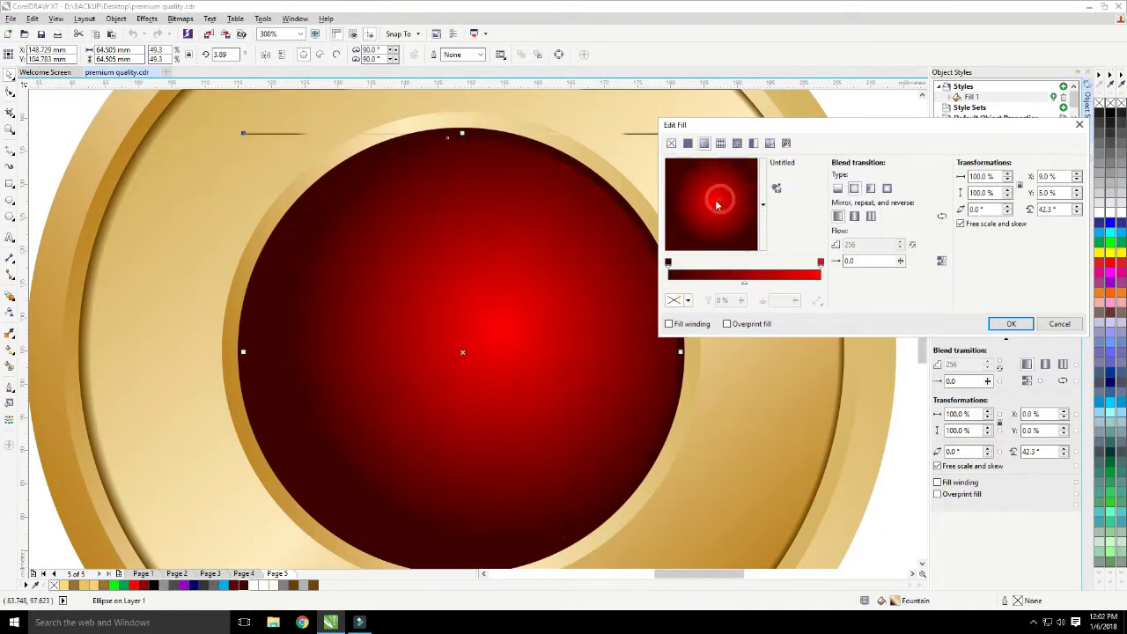
left_click(719, 208)
left_click(717, 208)
left_click(712, 206)
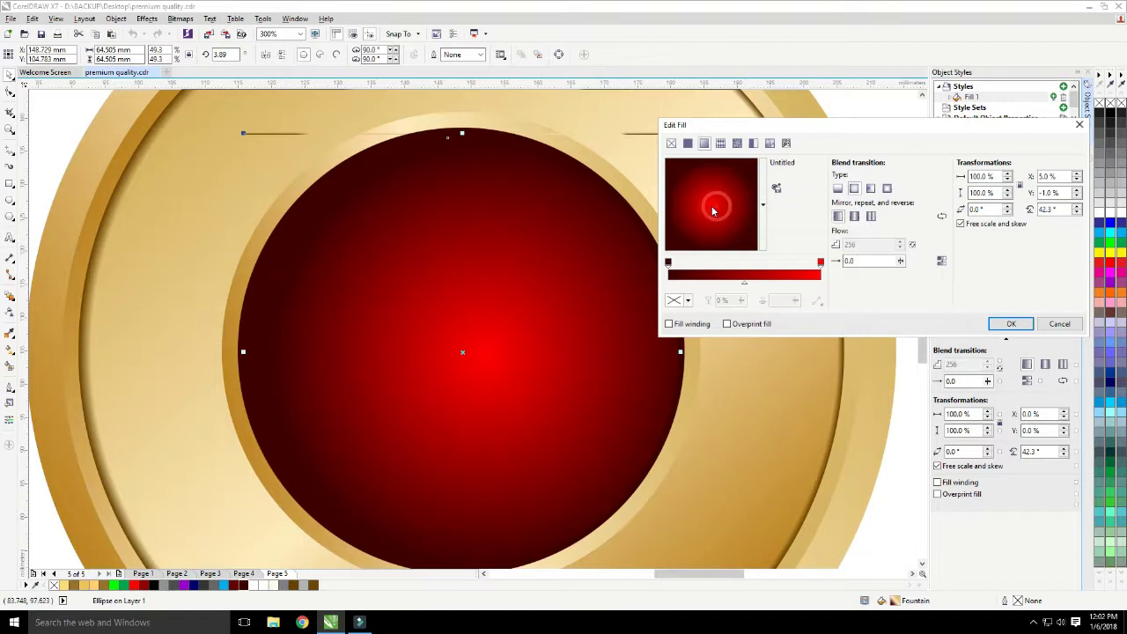
left_click(999, 324)
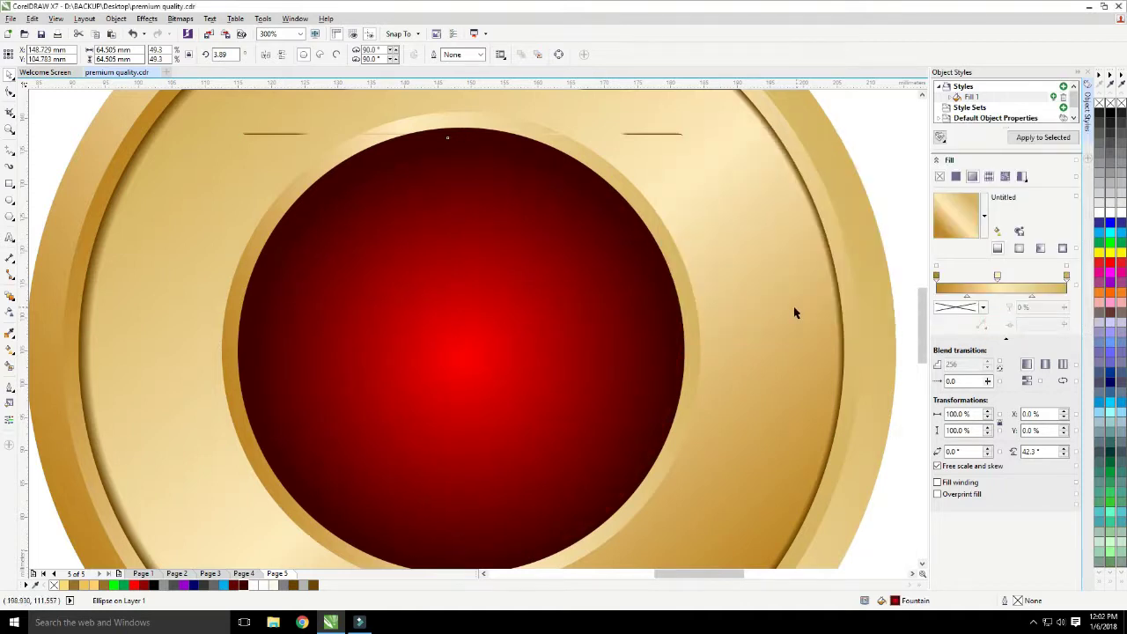
Lighten the outer colour of the red circle's fountain fill to dark red #690505
scroll(426, 186, "up", 2)
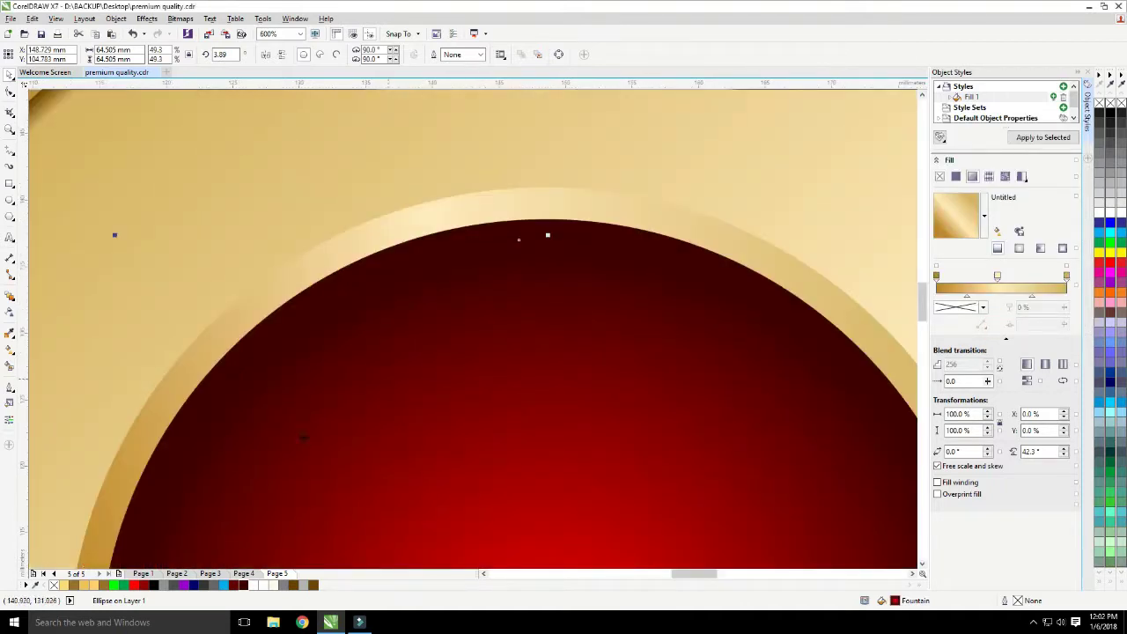
left_click(11, 404)
left_click(668, 263)
left_click(686, 300)
left_click_drag(736, 394, 738, 396)
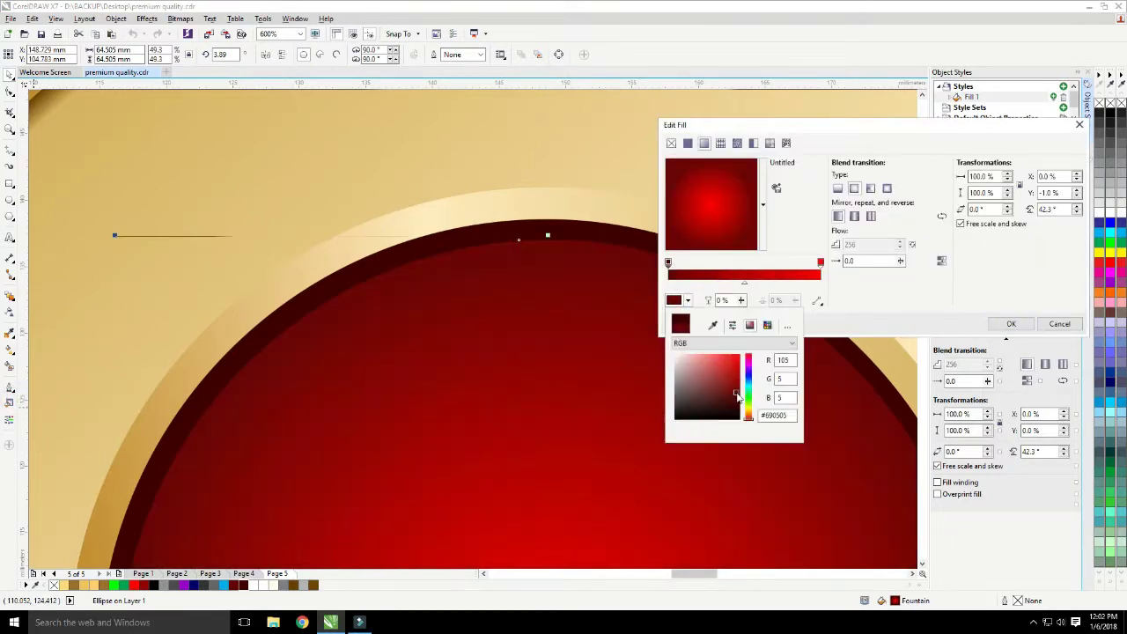
left_click(1011, 324)
left_click(1011, 324)
Blend the maroon circle with the red gradient circle on top of it in 20 steps
left_click(10, 296)
left_click(315, 295)
left_click_drag(314, 295, 517, 231)
scroll(355, 334, "down", 3)
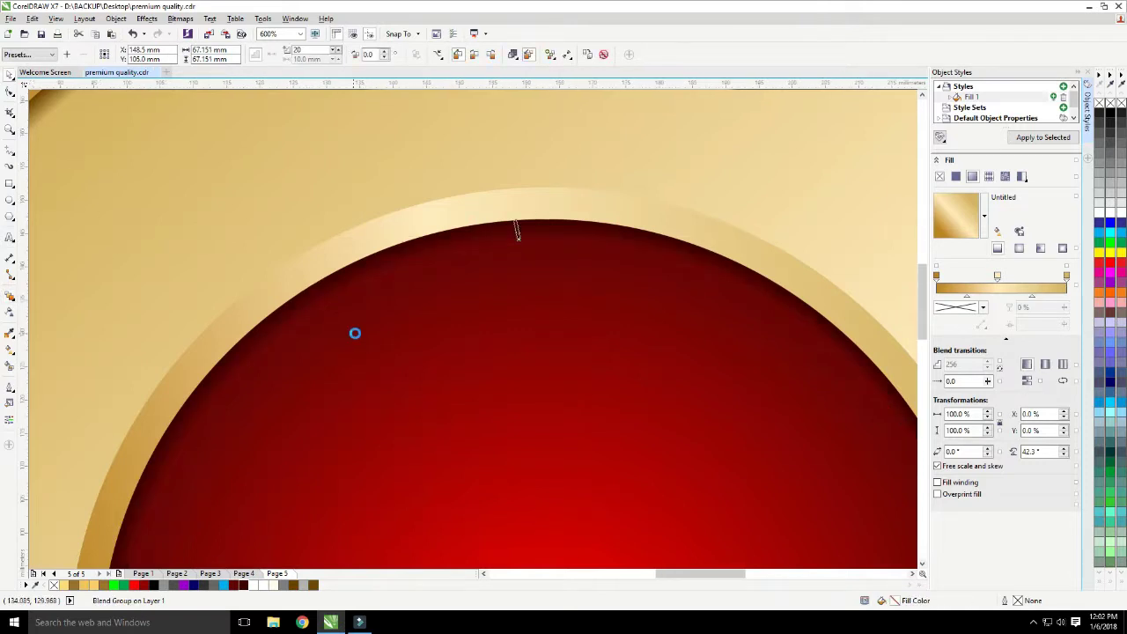
scroll(411, 388, "up", 1)
left_click(743, 282)
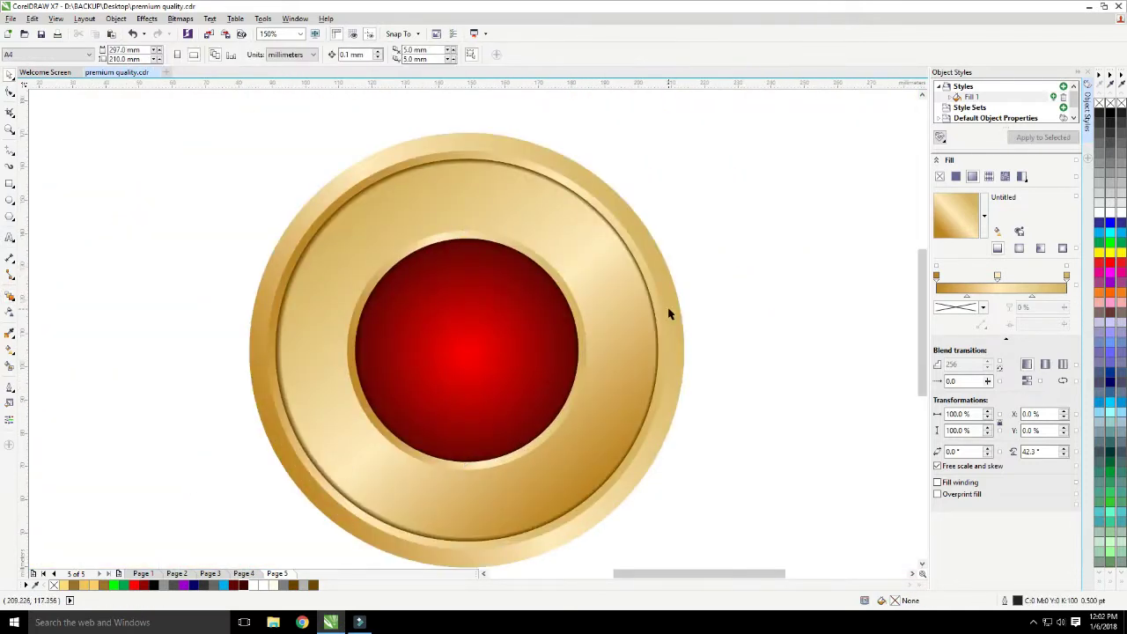
Shrink the blend's red control circle below about 61 mm to widen the soft dark edge of the red centre
left_click(492, 325)
left_click_drag(355, 239, 363, 247)
left_click_drag(577, 462, 573, 455)
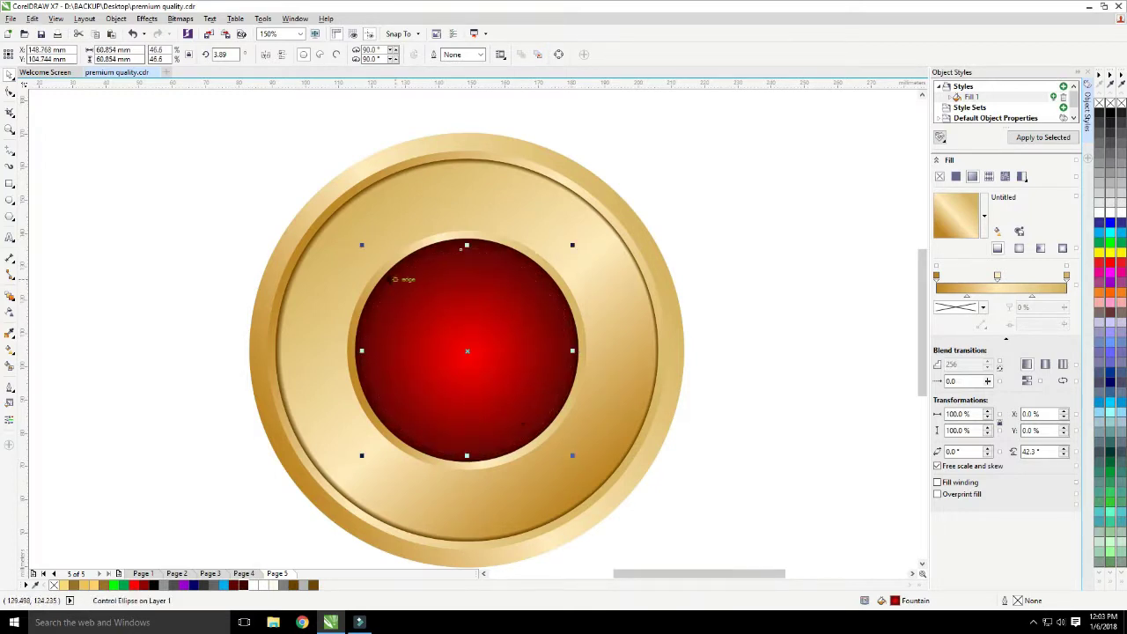
left_click_drag(364, 243, 368, 252)
left_click(723, 289)
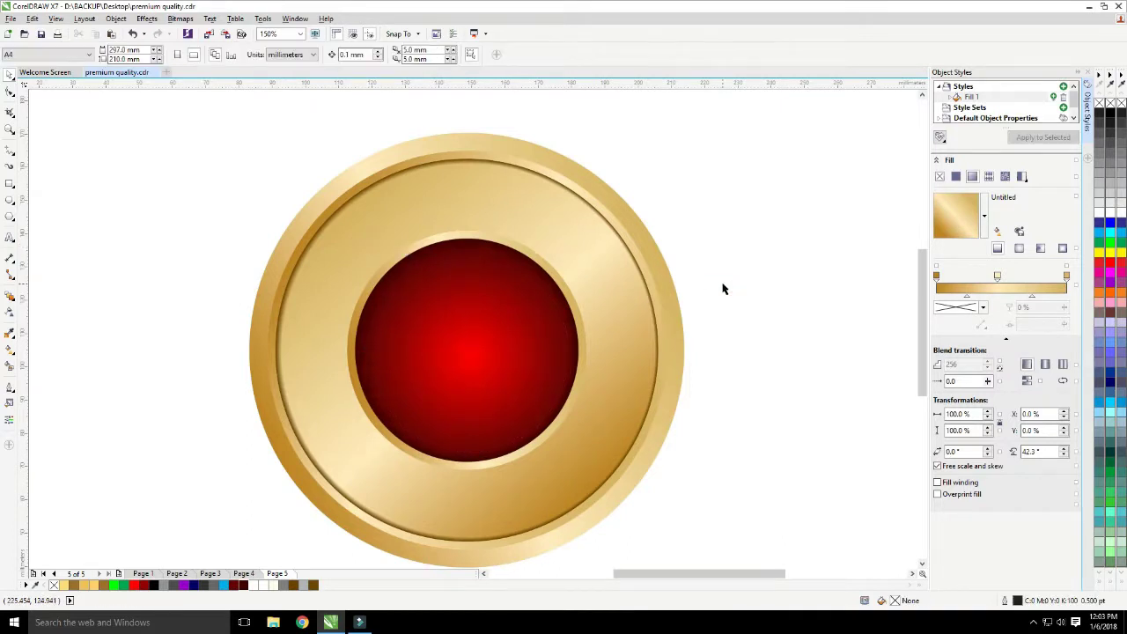
left_click_drag(747, 142, 149, 502)
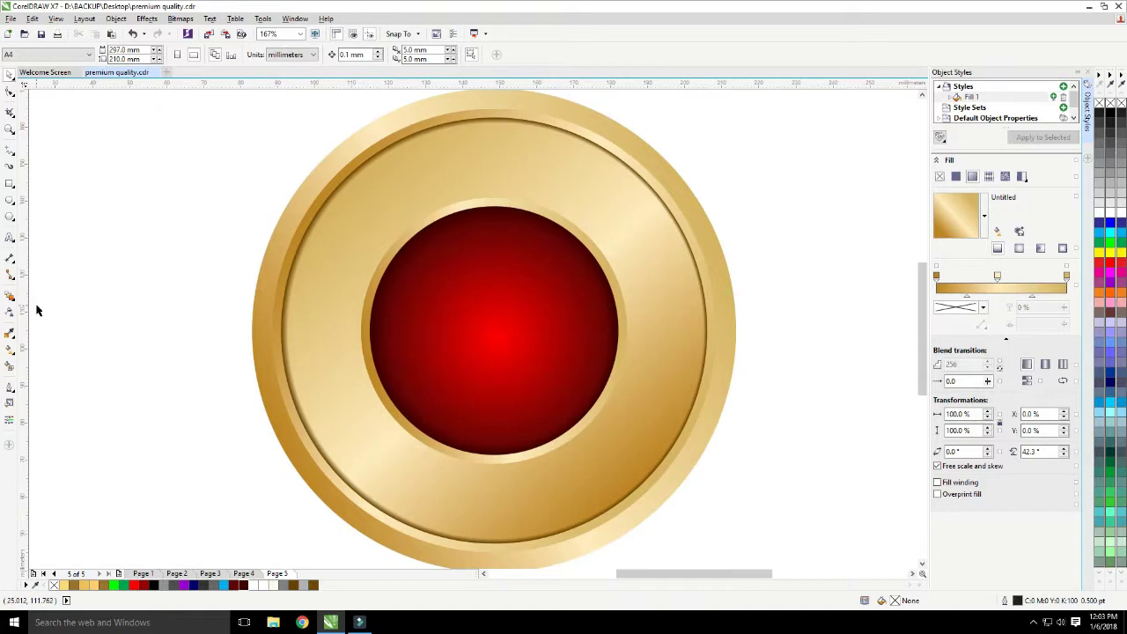
Draw a wide rectangle about 174 mm wide across the badge and centre it on the gold circle horizontally and vertically
key("F5")
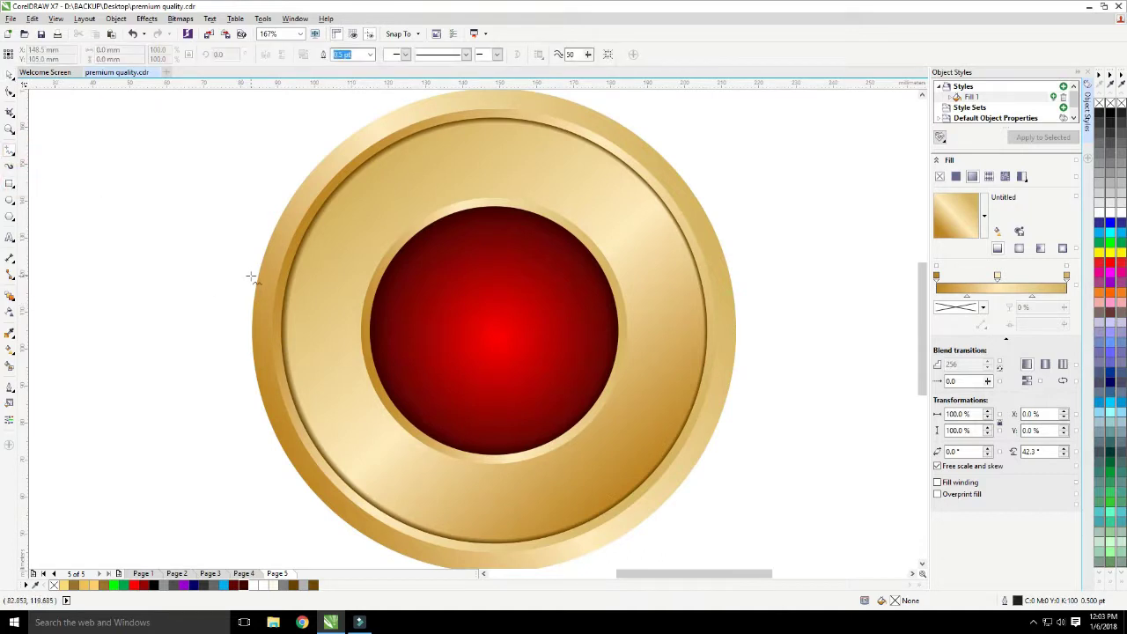
key("F6")
left_click_drag(184, 244, 830, 435)
key("space")
left_click(614, 224, "shift")
key("c")
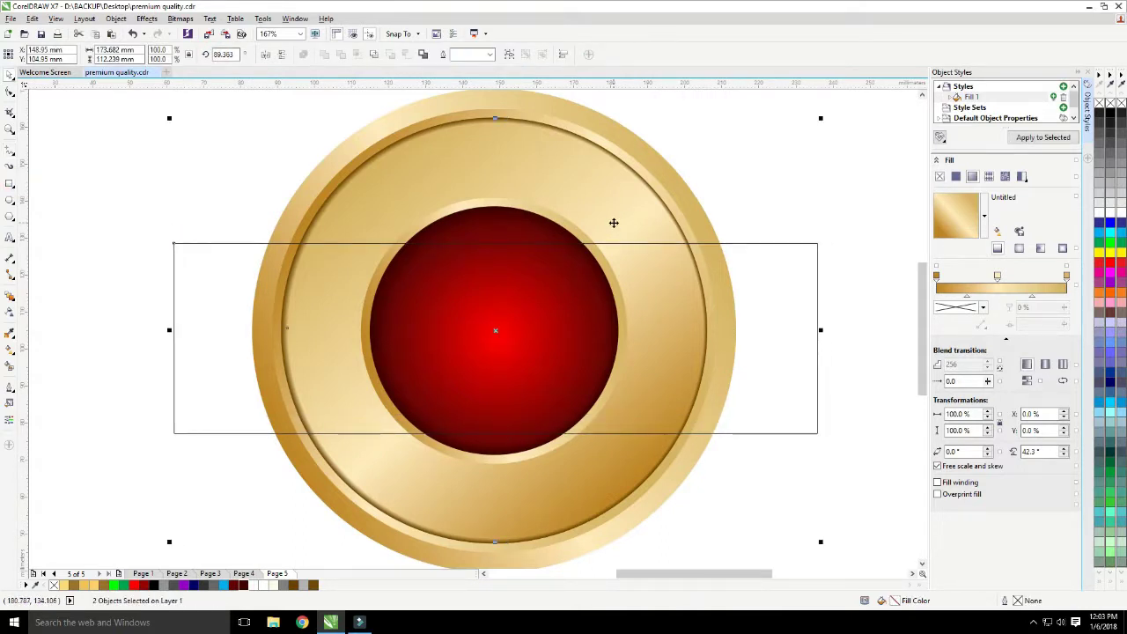
key("e")
Reduce the rectangle's height symmetrically about its centre to about 39 mm
left_click(205, 157)
left_click(225, 307)
left_click_drag(495, 234, 495, 255)
Convert the rectangle to curves and bend its upper edge into a wave, low at its left part and high at its right
left_click(10, 92)
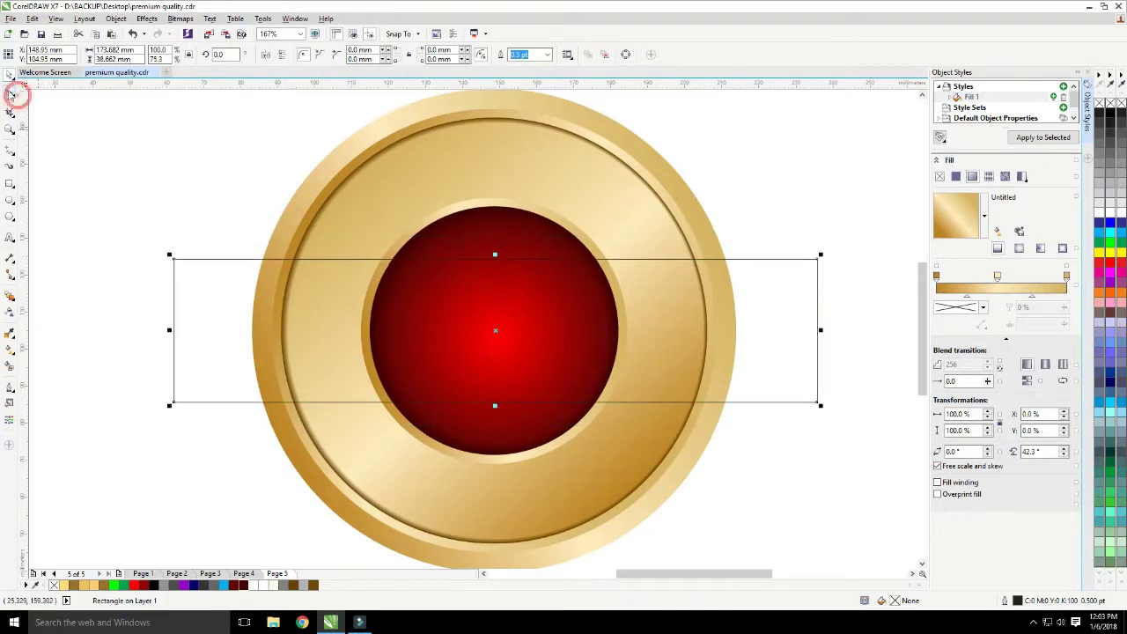
key("ctrl+q")
left_click(234, 259)
left_click(166, 54)
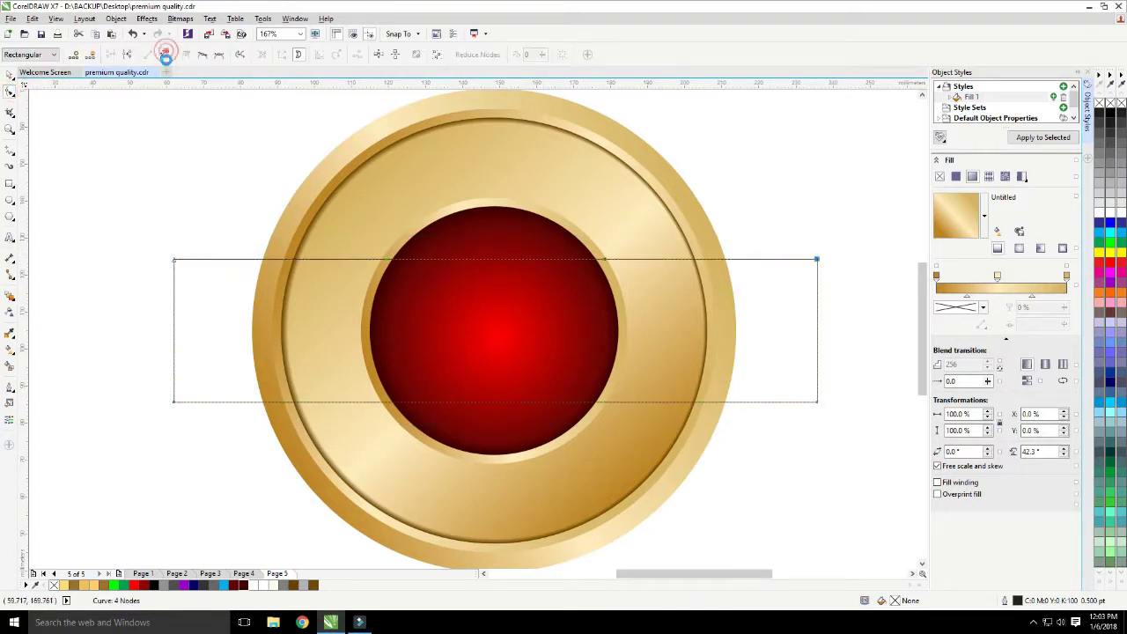
left_click_drag(392, 262, 333, 341)
left_click_drag(606, 262, 689, 167)
Narrow the wavy shape symmetrically to about 77% of its width so its ends sit just outside the badge
key("space")
left_click_drag(822, 315, 747, 315)
key("space")
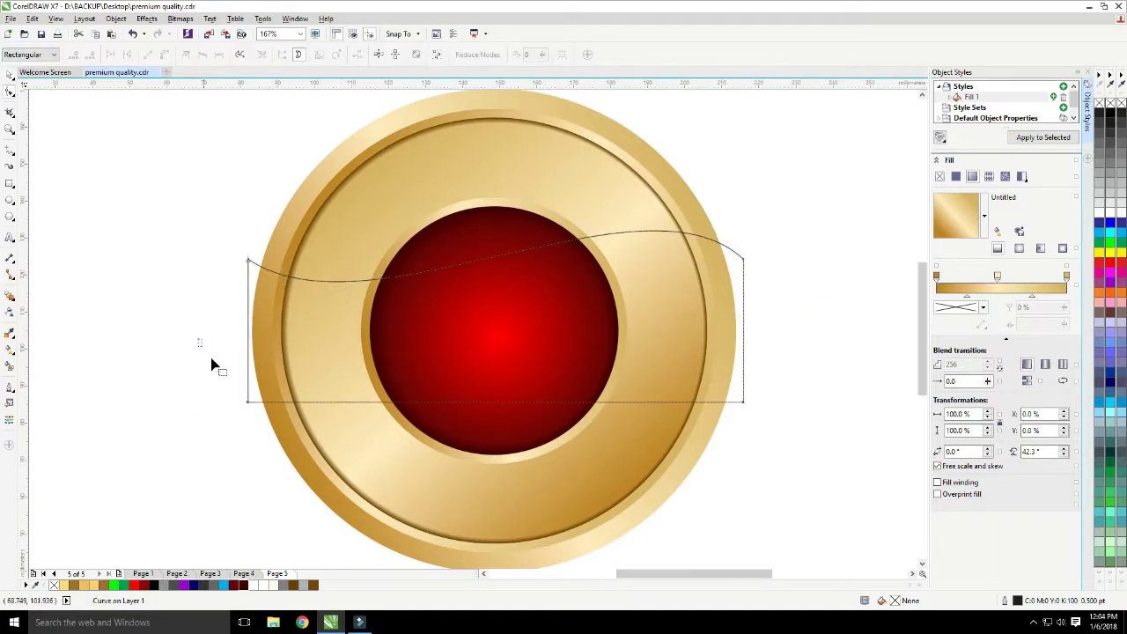
Break the wavy shape apart and delete its two lower corner nodes, keeping only the wavy upper edge as an open curve
left_click(130, 55)
left_click_drag(202, 340, 383, 405)
key("Delete")
left_click_drag(776, 332, 715, 436)
key("Delete")
Add a node at the wave curve's left end and bend the tip into a small hook outside the badge
key("F2")
left_click_drag(224, 239, 328, 310)
double_click(328, 256)
left_click_drag(285, 229, 249, 279)
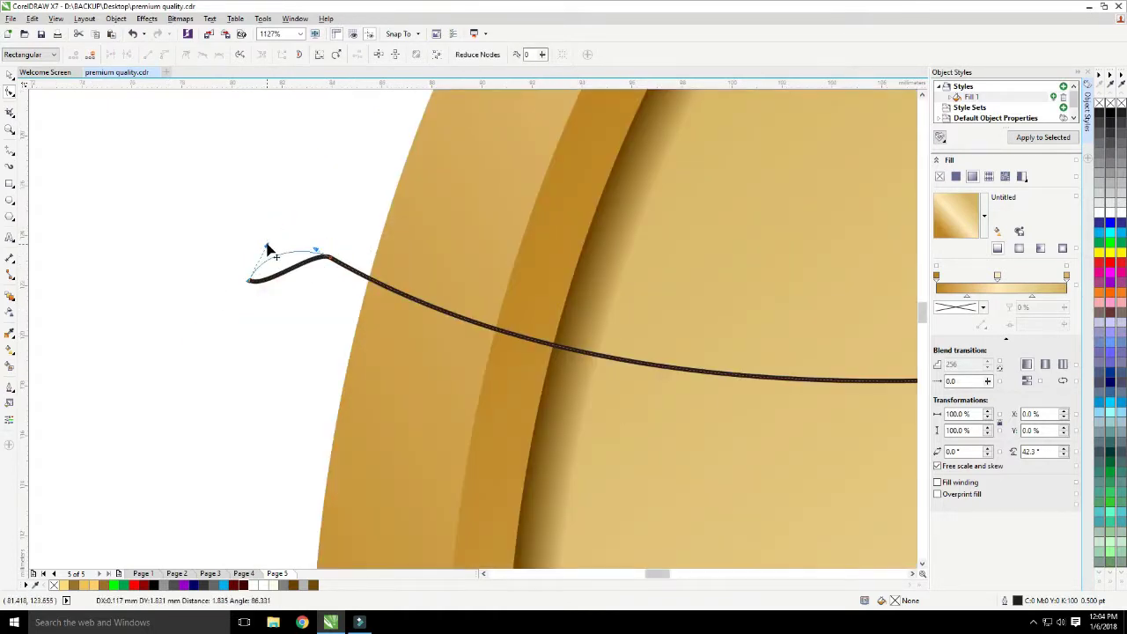
scroll(397, 259, "down", 5)
scroll(584, 275, "down", 2)
scroll(614, 301, "up", 2)
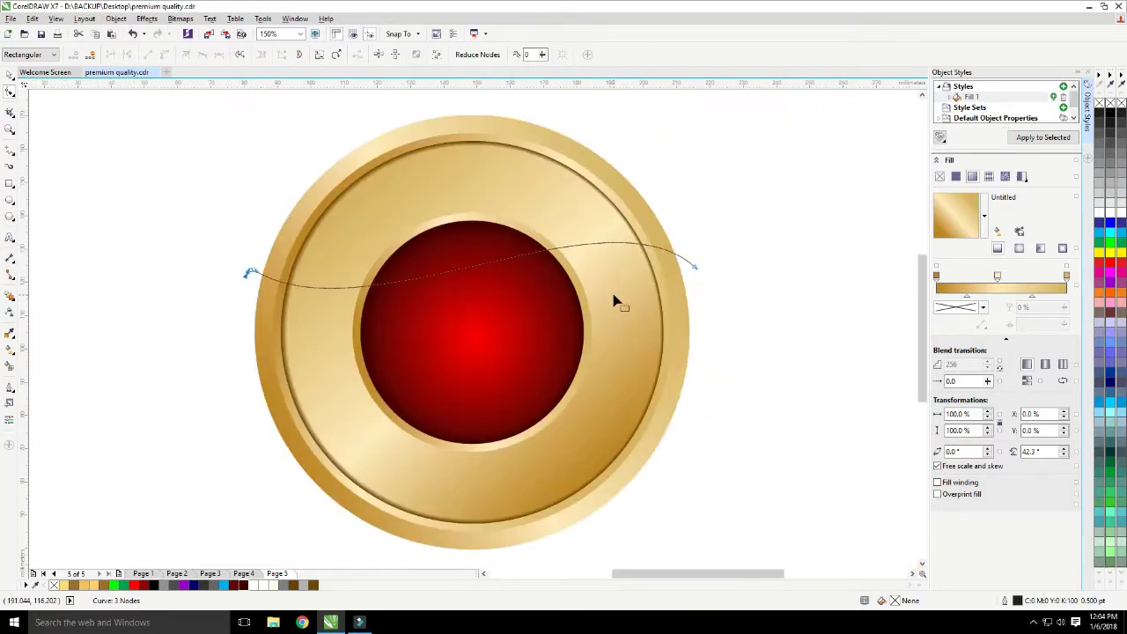
key("space")
left_click_drag(471, 267, 476, 369)
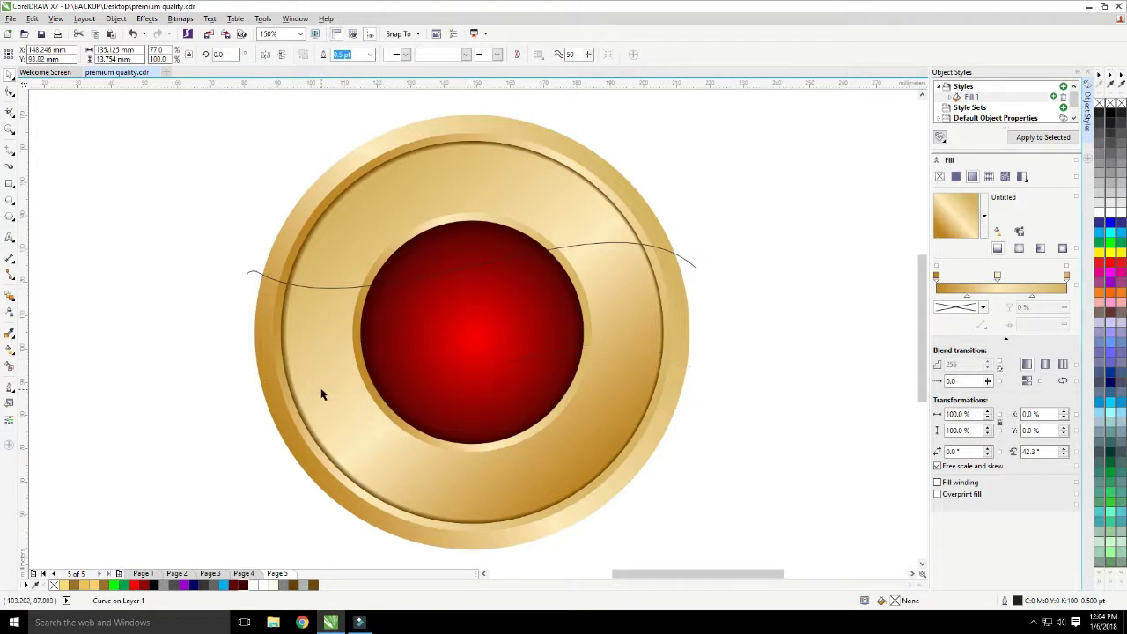
key("Delete")
Delete the hooked tip's extra node from the wave curve's left end
key("F2")
left_click_drag(240, 260, 299, 287)
left_click(291, 304)
key("F10")
left_click_drag(202, 287, 150, 354)
key("Delete")
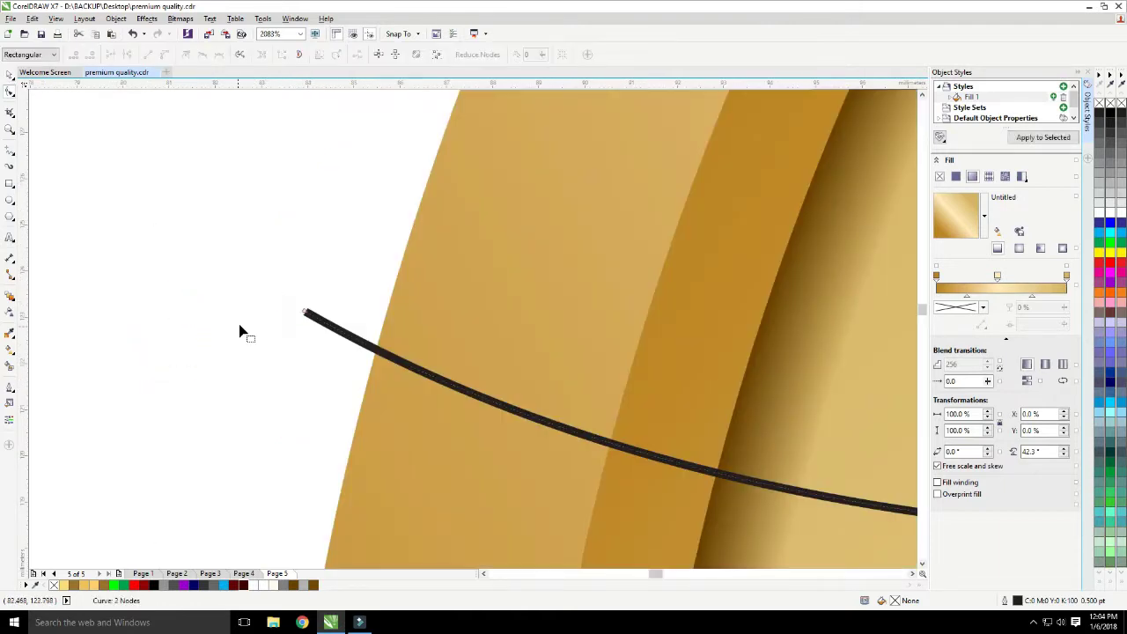
Draw a short straight segment from the wave curve's left end up to the badge's outer edge
key("space")
left_click(10, 151)
left_click(306, 313)
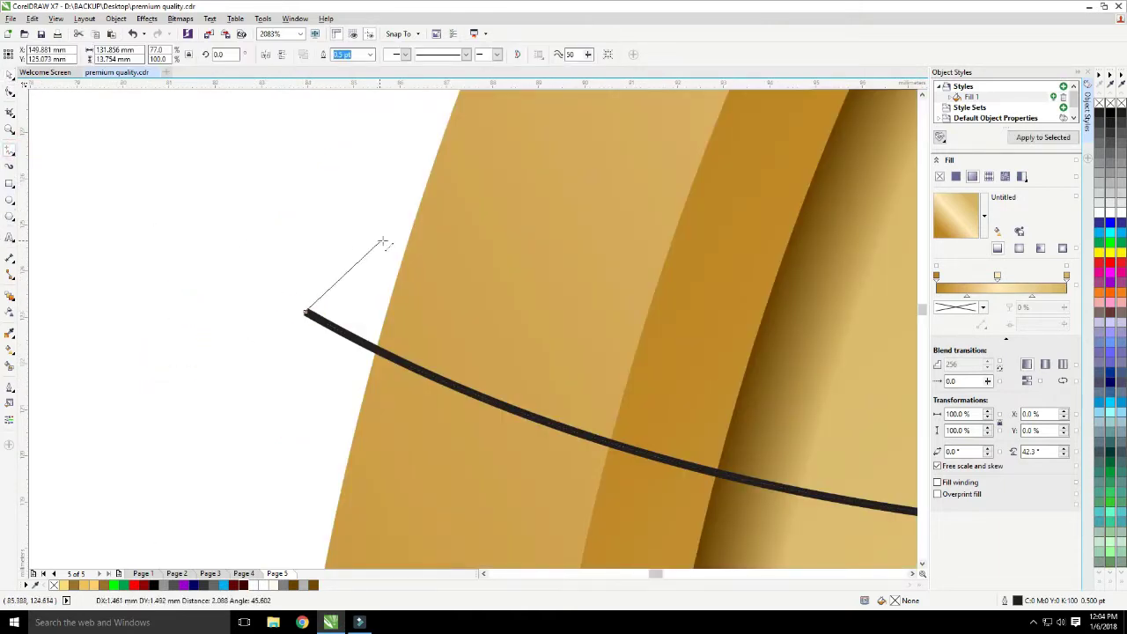
left_click(406, 238)
Convert the short end segment to a curve and shape it with its node handles into a smooth rounded loop
left_click(9, 92)
left_click(348, 278)
left_click(166, 55)
left_click_drag(375, 261, 356, 218)
left_click_drag(339, 288, 266, 259)
left_click_drag(277, 303, 316, 335)
left_click(202, 54)
left_click_drag(358, 219, 325, 177)
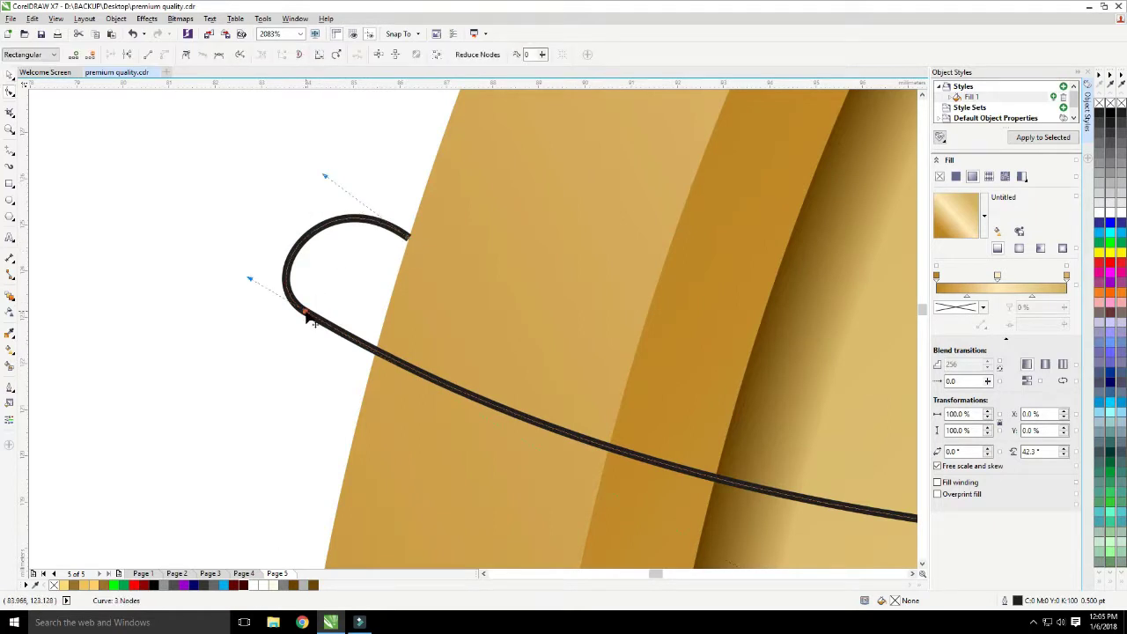
left_click_drag(305, 315, 331, 330)
left_click_drag(278, 299, 249, 294)
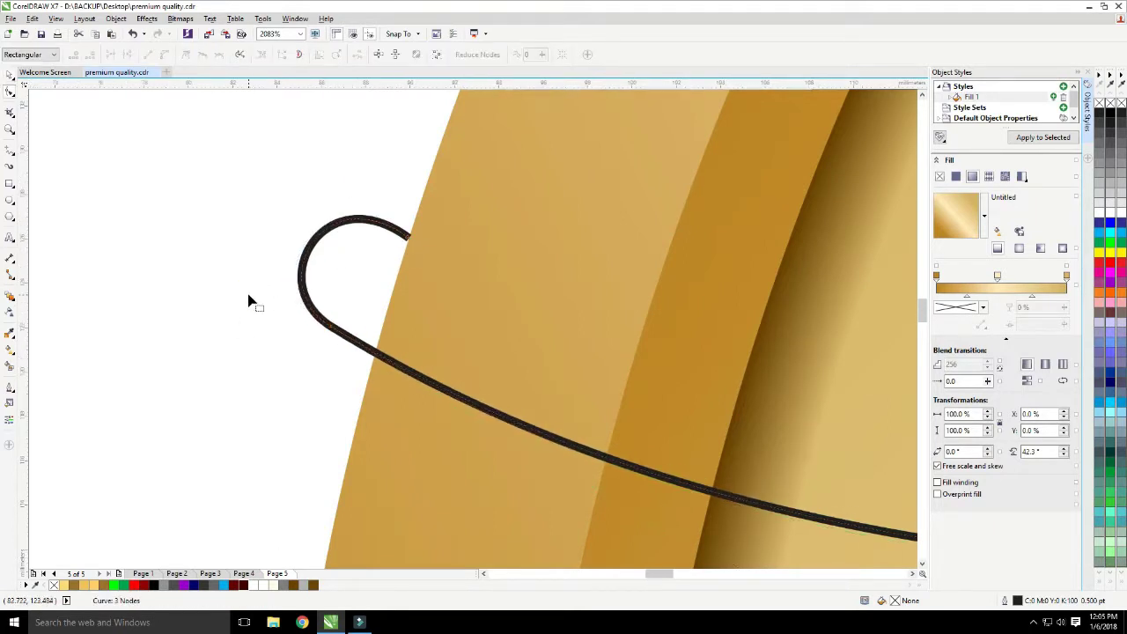
Duplicate the wave curve straight below itself, with the copy's centre at about Y 90 mm
scroll(249, 295, "down", 5)
key("space")
left_click(658, 332)
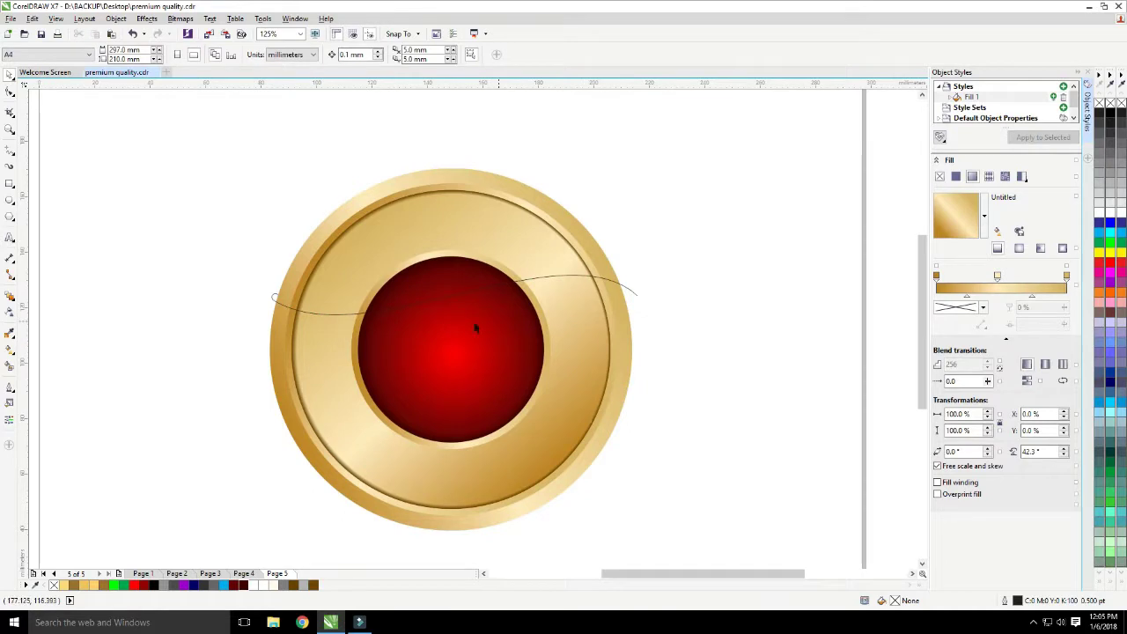
scroll(445, 333, "up", 1)
left_click_drag(411, 274, 422, 378)
key("ctrl+z")
left_click_drag(278, 289, 292, 480)
Delete the rounded loop nodes at the left ends of both wave curves
scroll(312, 424, "down", 2)
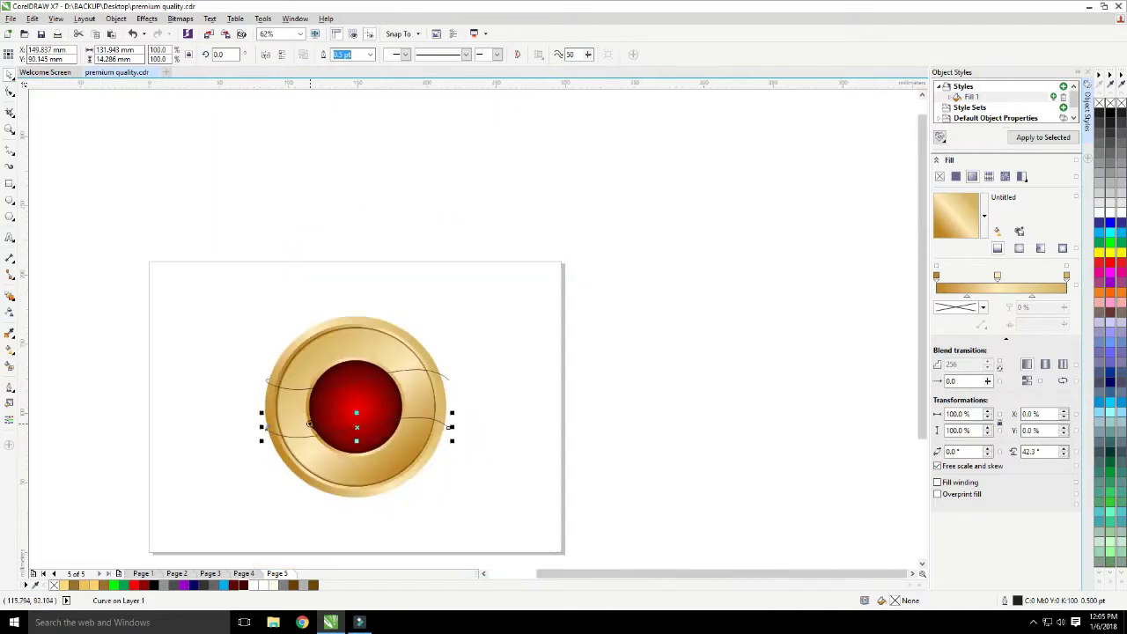
scroll(313, 423, "up", 1)
scroll(432, 307, "up", 3)
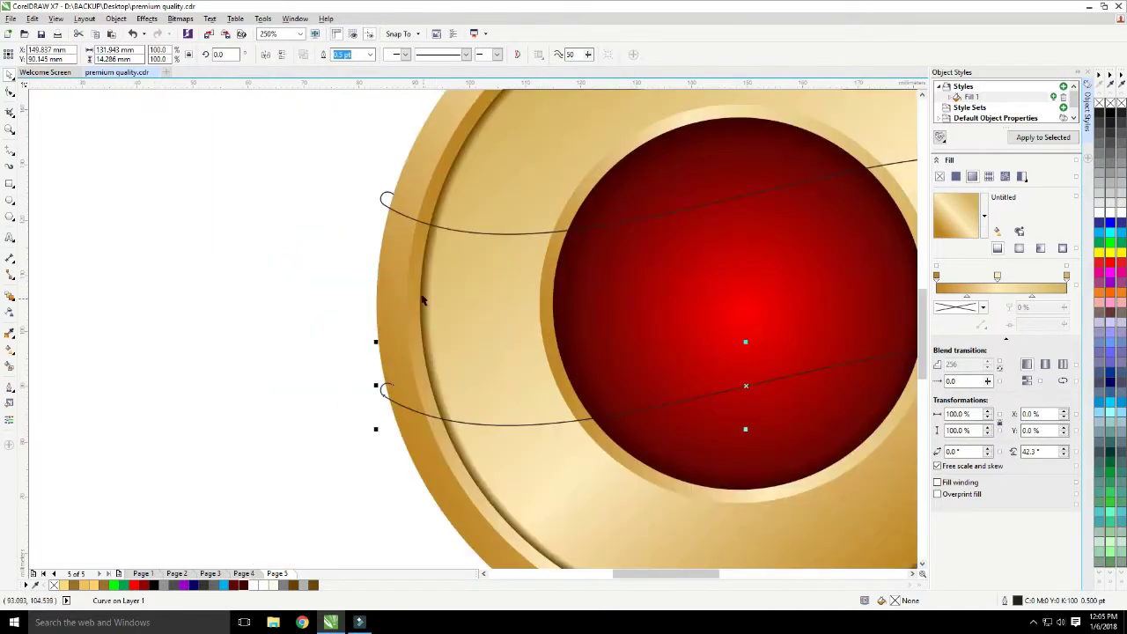
left_click(11, 92)
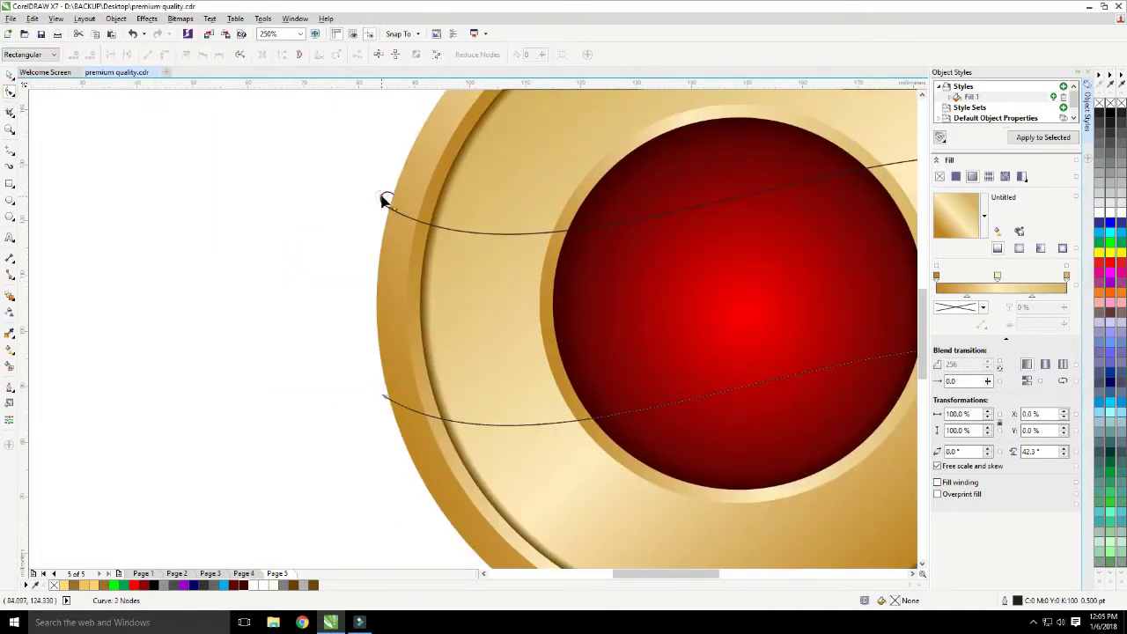
left_click_drag(407, 199, 408, 200)
key("Delete")
left_click(10, 75)
left_click(392, 401, "shift")
left_click(11, 150)
left_click(384, 206)
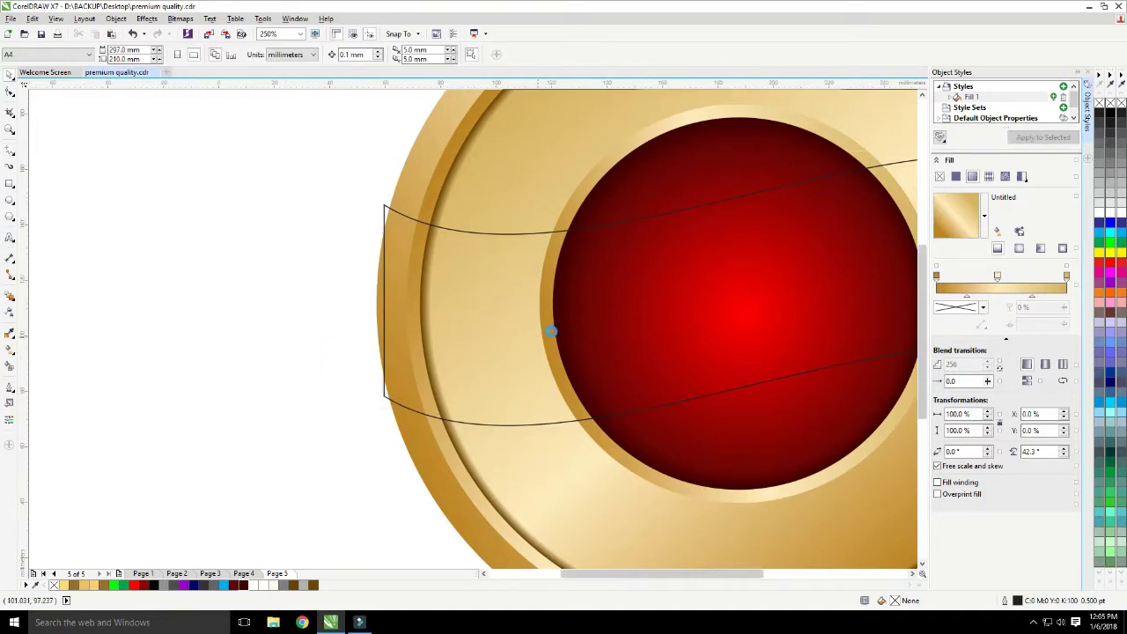
scroll(687, 309, "down", 2)
scroll(712, 279, "up", 2)
key("ctrl+z")
key("ctrl+z")
Combine the two wave curves and join their open ends with straight segments to form a closed ribbon band
key("ctrl+l")
key("F5")
left_click(723, 247)
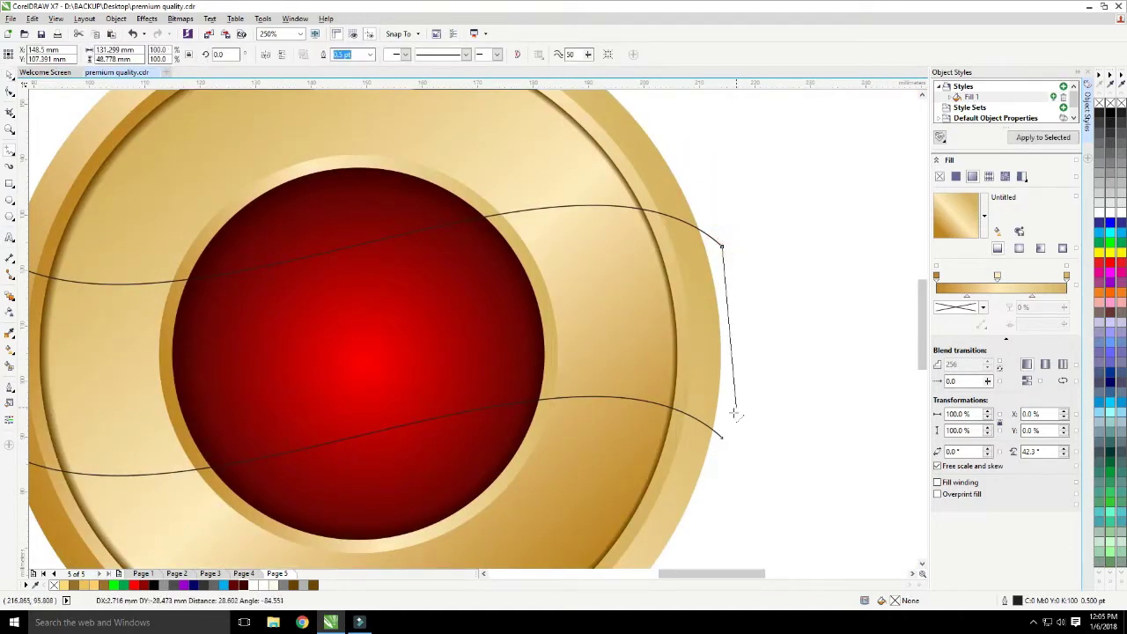
left_click(723, 434)
Convert the ribbon's straight right end to a curve and bulge it outward beyond the badge's edge
key("F10")
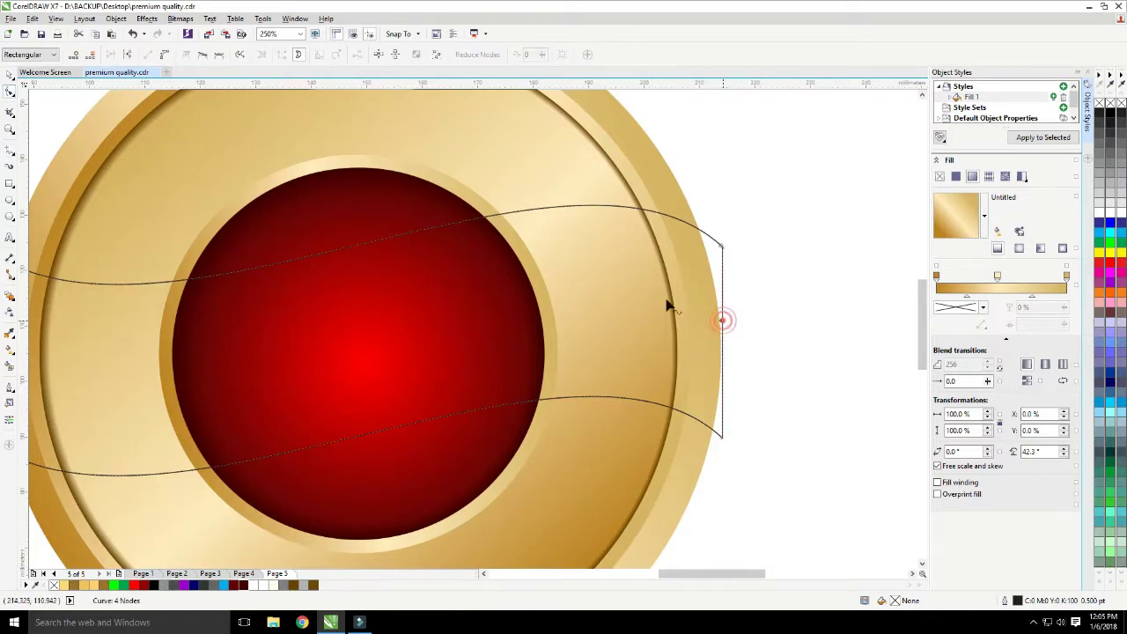
left_click(164, 54)
left_click_drag(722, 319, 742, 393)
key("space")
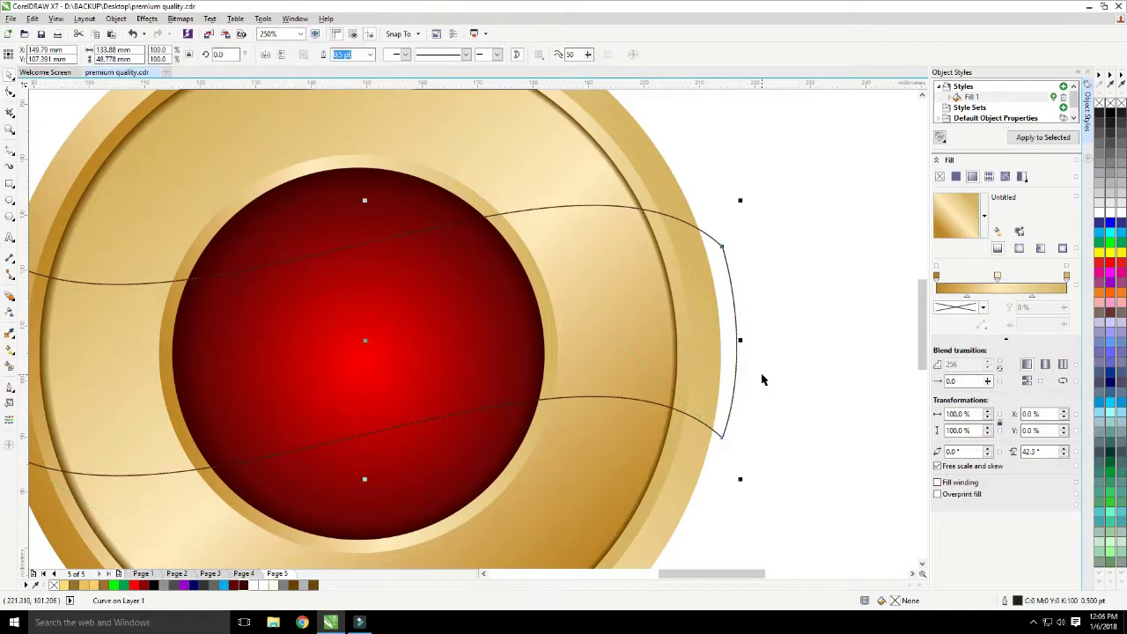
left_click(763, 380)
Bulge the ribbon's straight left end outward into a matching curve beyond the badge's edge
scroll(345, 349, "down", 1)
scroll(267, 326, "up", 1)
key("F10")
left_click(391, 310)
left_click(390, 314)
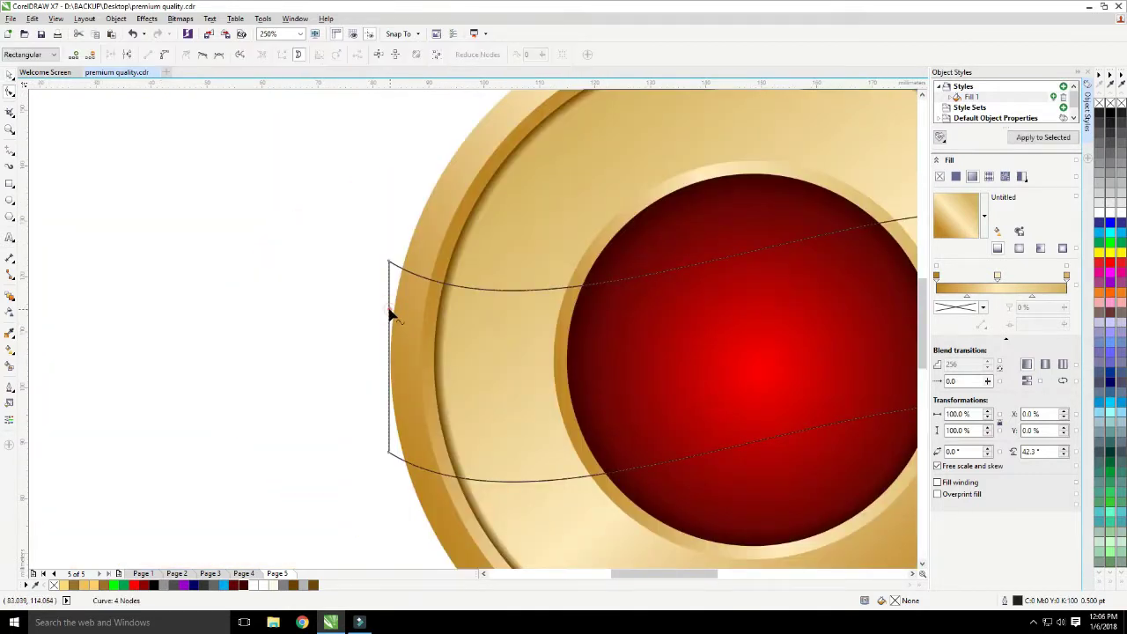
left_click_drag(387, 304, 381, 435)
key("space")
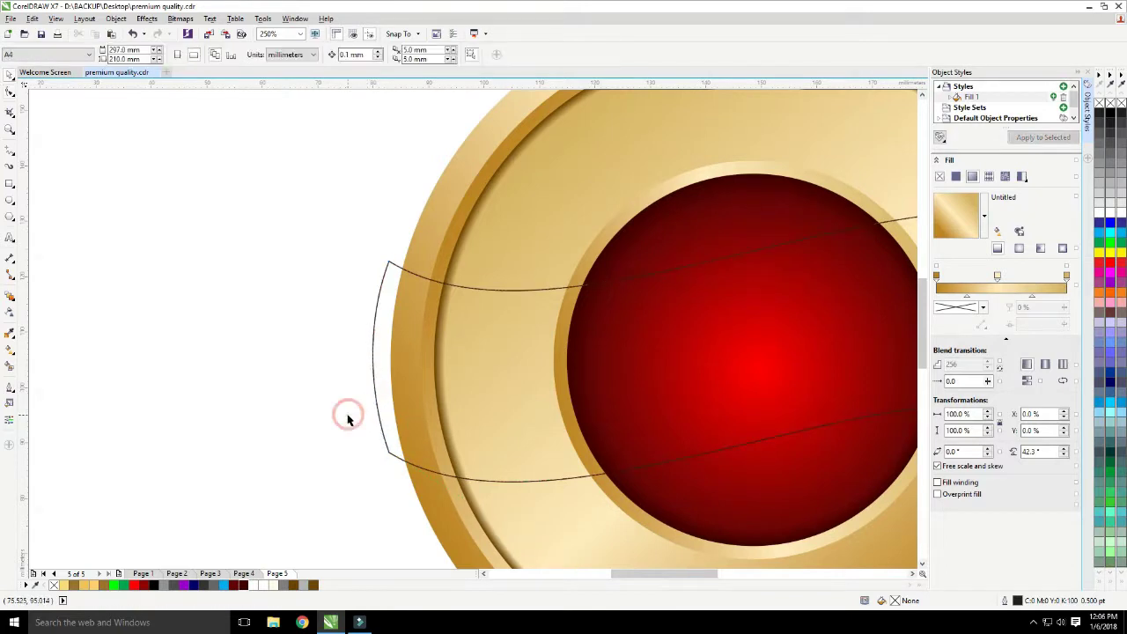
Fill the ribbon with Deep Navy Blue (#000066) and reduce its height to about 47 mm
key("F4")
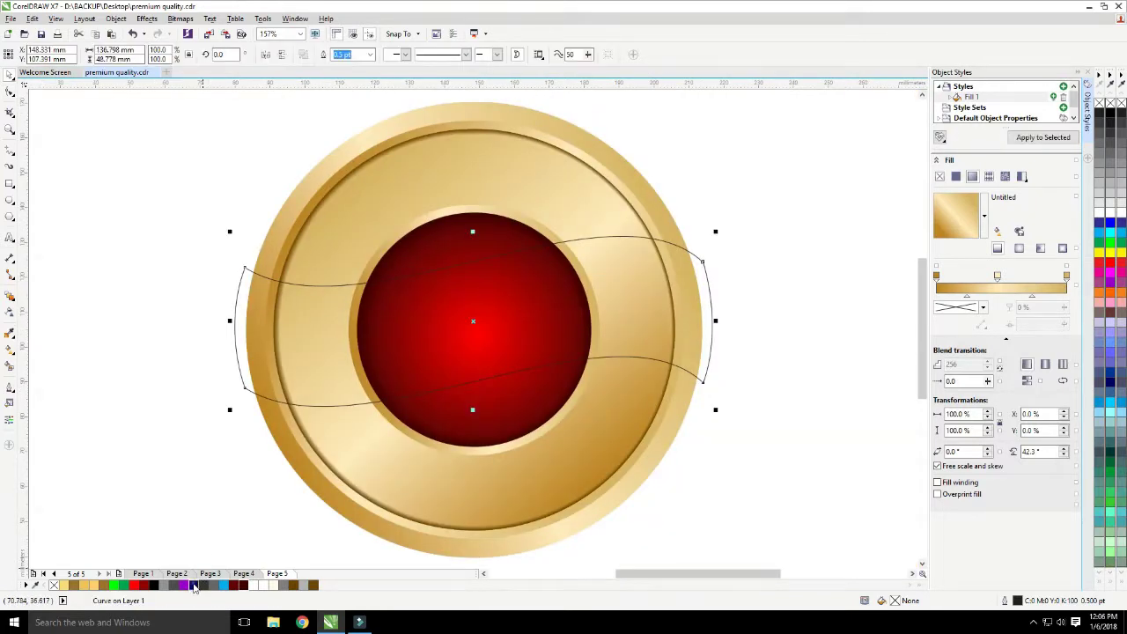
left_click(194, 585)
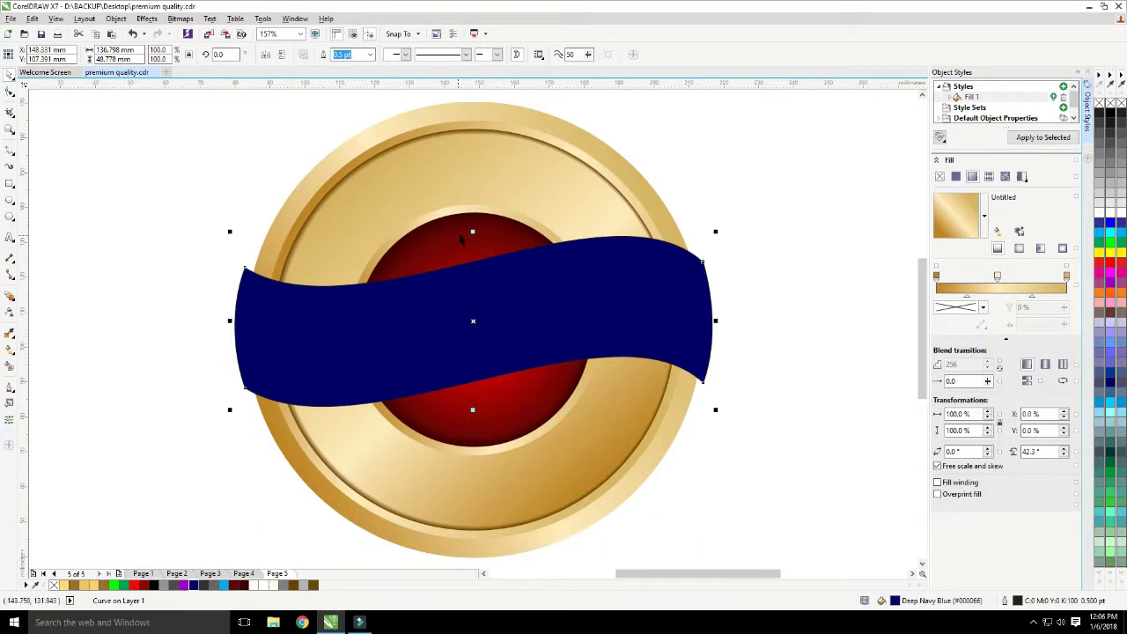
left_click_drag(473, 233, 473, 241)
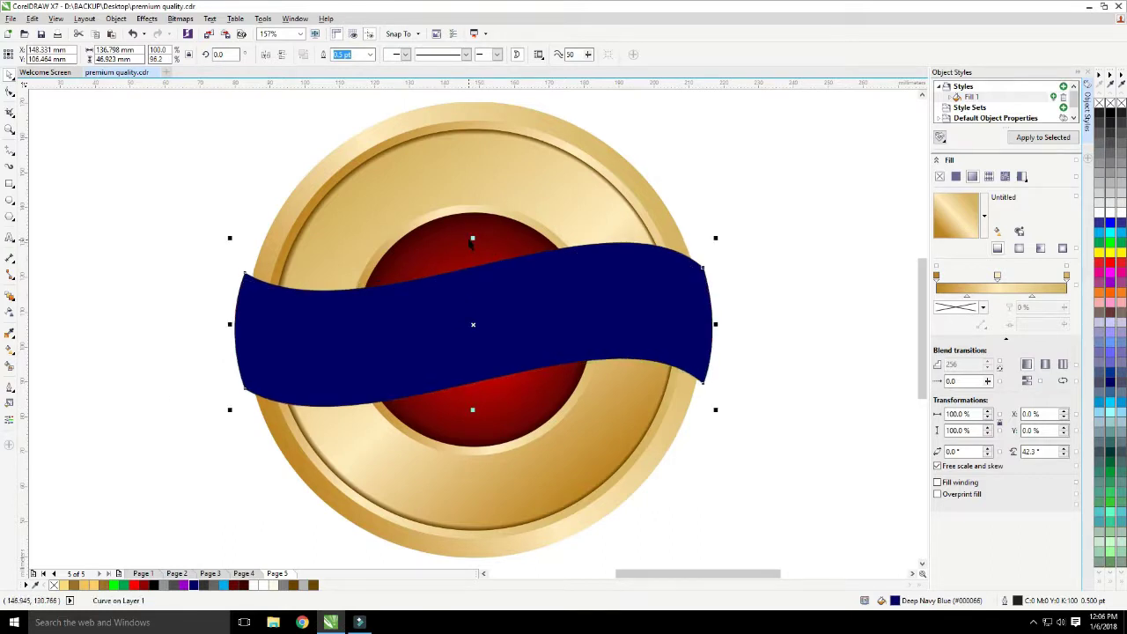
Give the ribbon a radial fountain fill without free scale and skew, and set its white end colour to the palette's navy blue
left_click(12, 403)
left_click(705, 144)
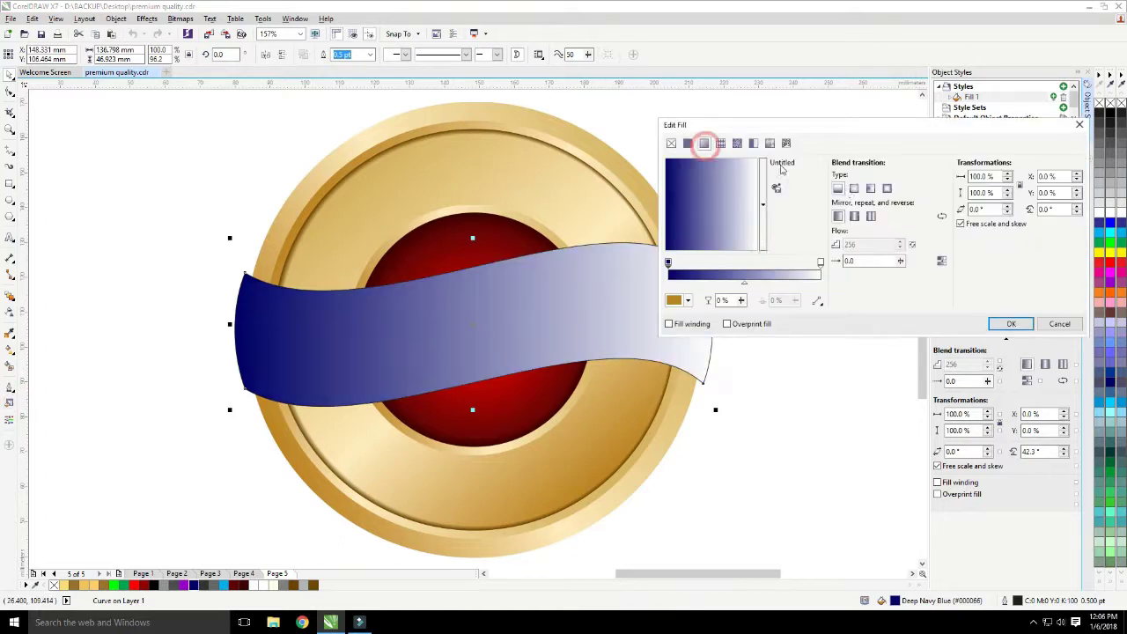
left_click(853, 189)
left_click(961, 223)
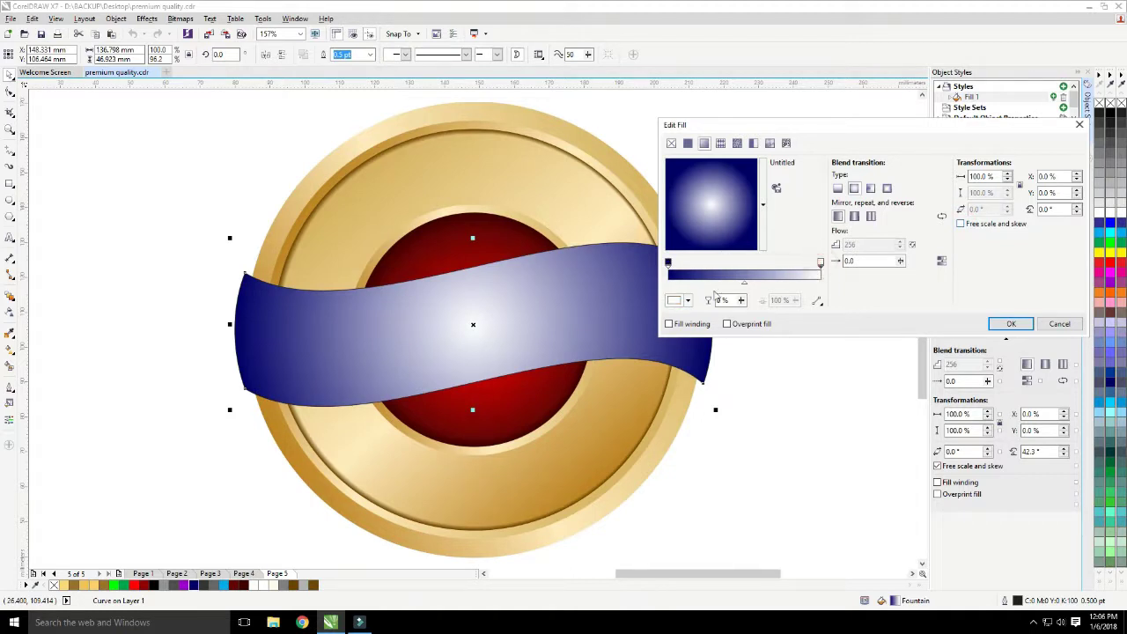
left_click(688, 301)
left_click(712, 327)
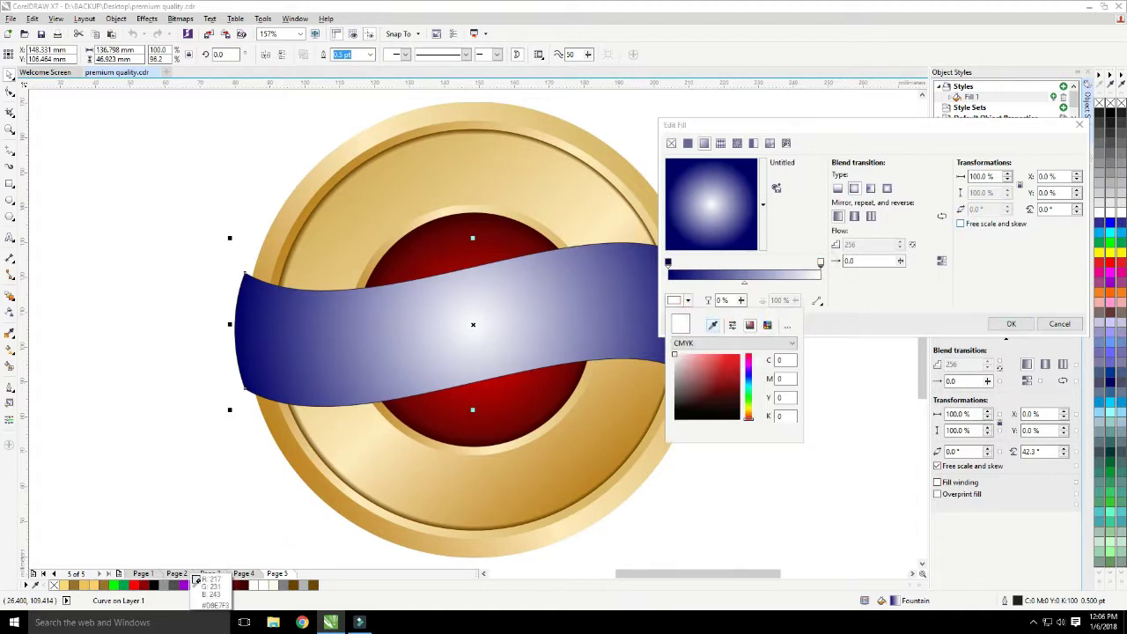
left_click(193, 584)
Add colour stops near the start, at the middle and at 95% of the ribbon's gradient, and try a lighter blue on the 95% stop
left_click(737, 273)
double_click(744, 266)
double_click(677, 264)
double_click(783, 265)
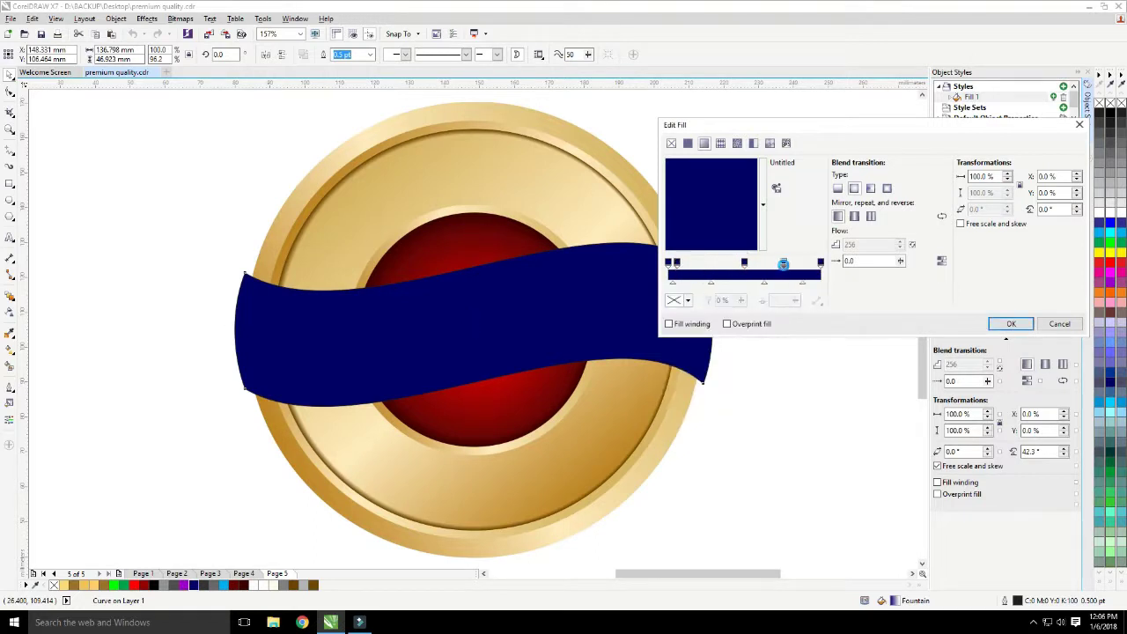
left_click_drag(783, 265, 813, 265)
left_click(679, 300)
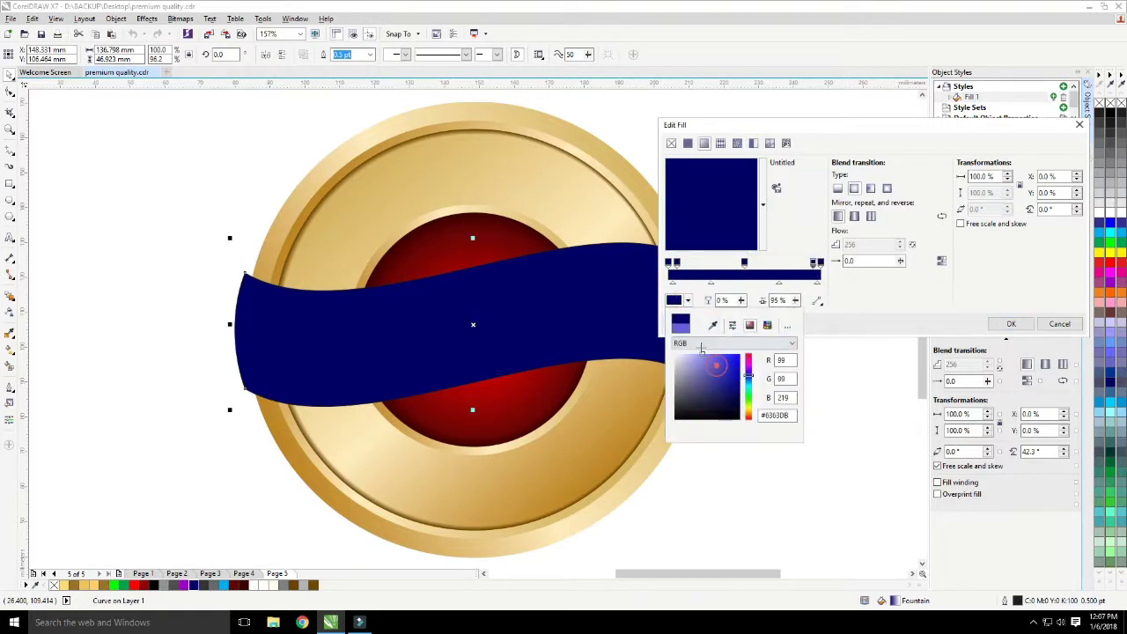
left_click(701, 355)
Remove the two outer extra stops and make the gradient linear, with the remaining navy stop at 51%
left_click(815, 264)
left_click_drag(815, 264, 775, 264)
double_click(776, 263)
left_click_drag(688, 263, 738, 271)
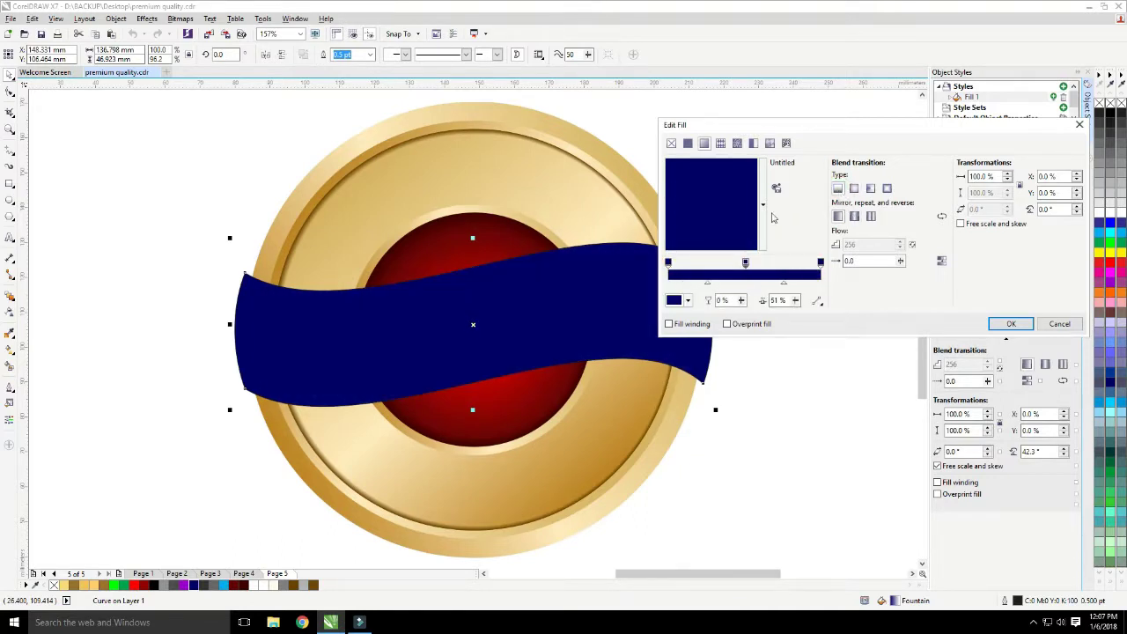
Add a light blue (#8A8AF2) colour stop at 5%, near the start of the ribbon's gradient
double_click(692, 262)
left_click(688, 301)
left_click(704, 361)
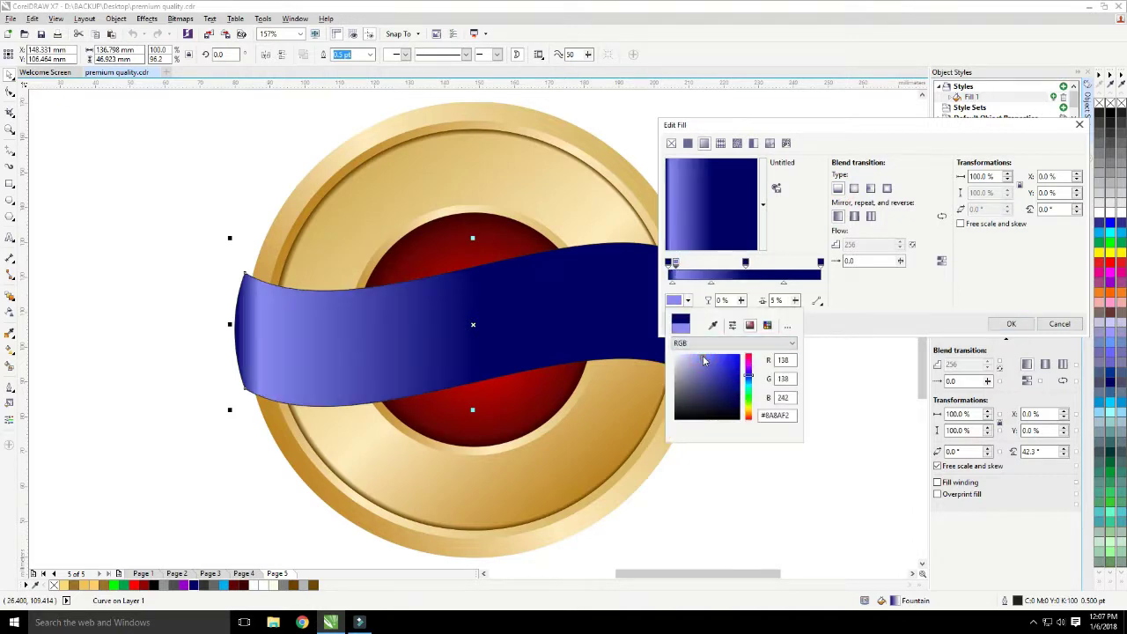
left_click(685, 267)
left_click_drag(683, 264, 674, 265)
Rotate the ribbon's gradient to 23.8° and remove the light blue stop near its start
mouse_move(747, 195)
left_mouse_down()
mouse_move(750, 183)
mouse_move(742, 192)
left_mouse_up()
left_click_drag(672, 263, 686, 284)
double_click(692, 263)
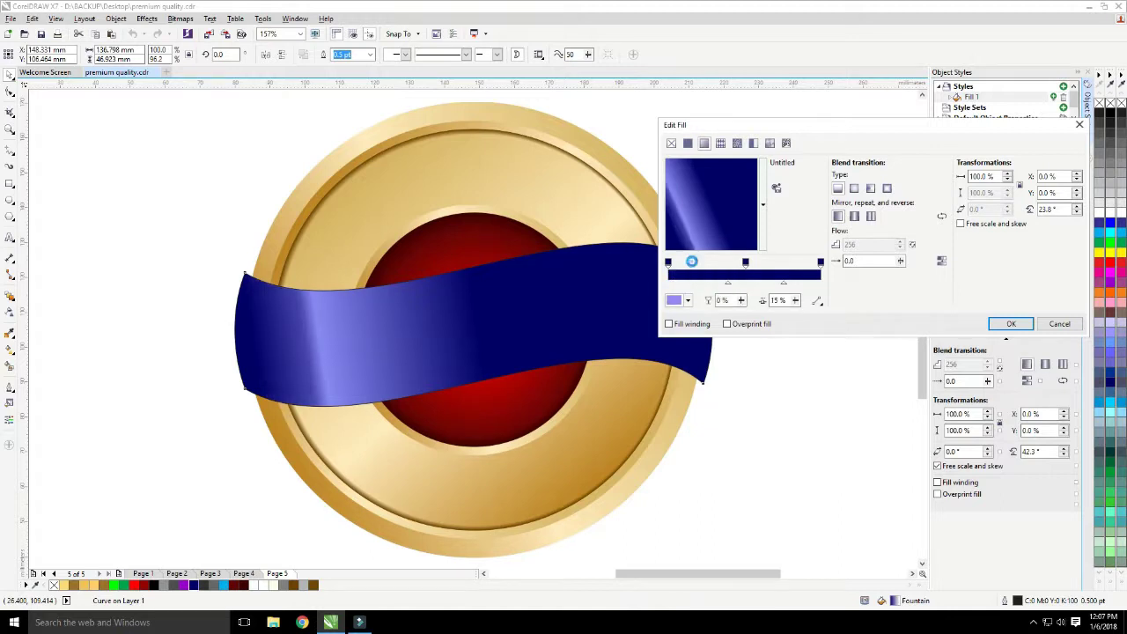
double_click(692, 262)
Recolour the gradient's middle stop at 51% to lighter blue #6363DB
left_click_drag(731, 125, 772, 99)
left_click(786, 236)
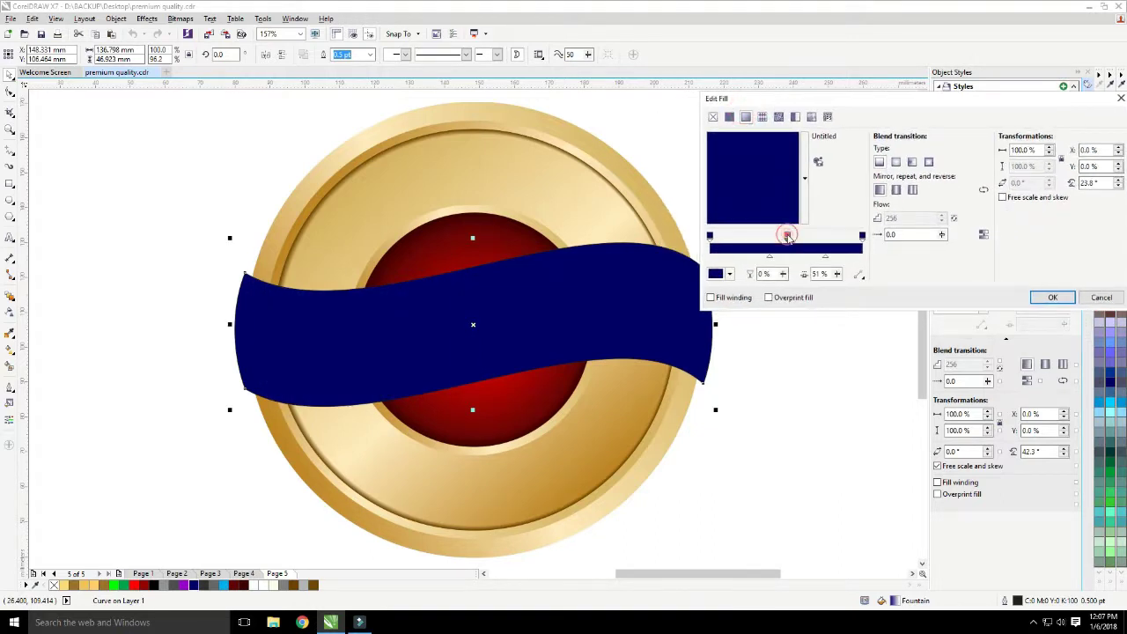
left_click(716, 273)
left_click(754, 340)
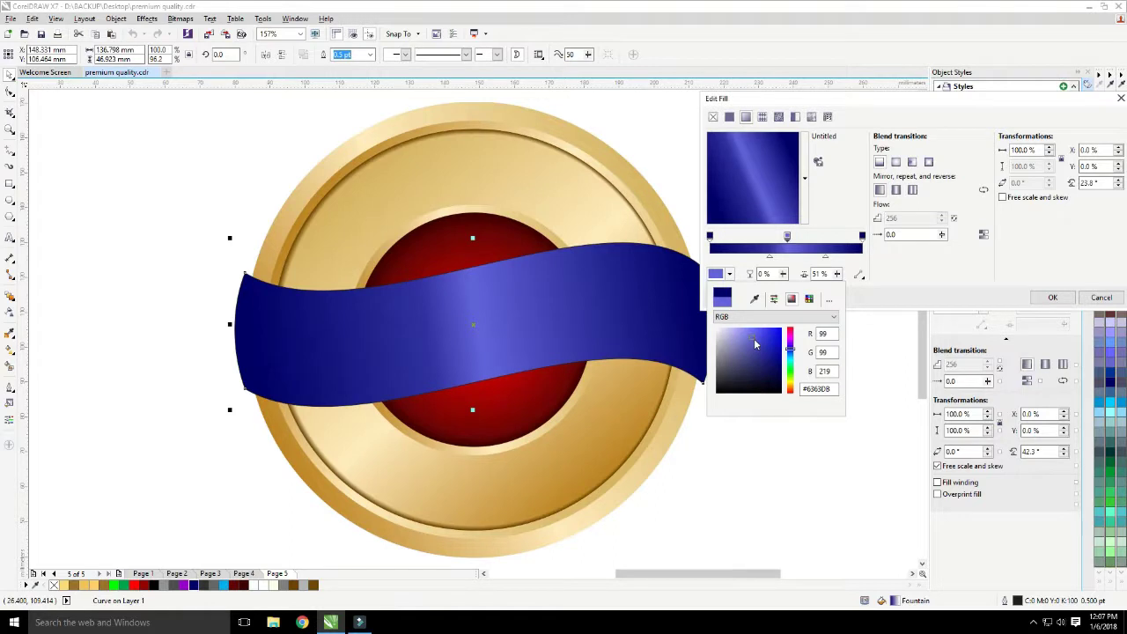
Darken the ribbon gradient's middle stop to #090982 and add a brighter blue (#3434D9) stop at 84%
left_click_drag(761, 343, 777, 363)
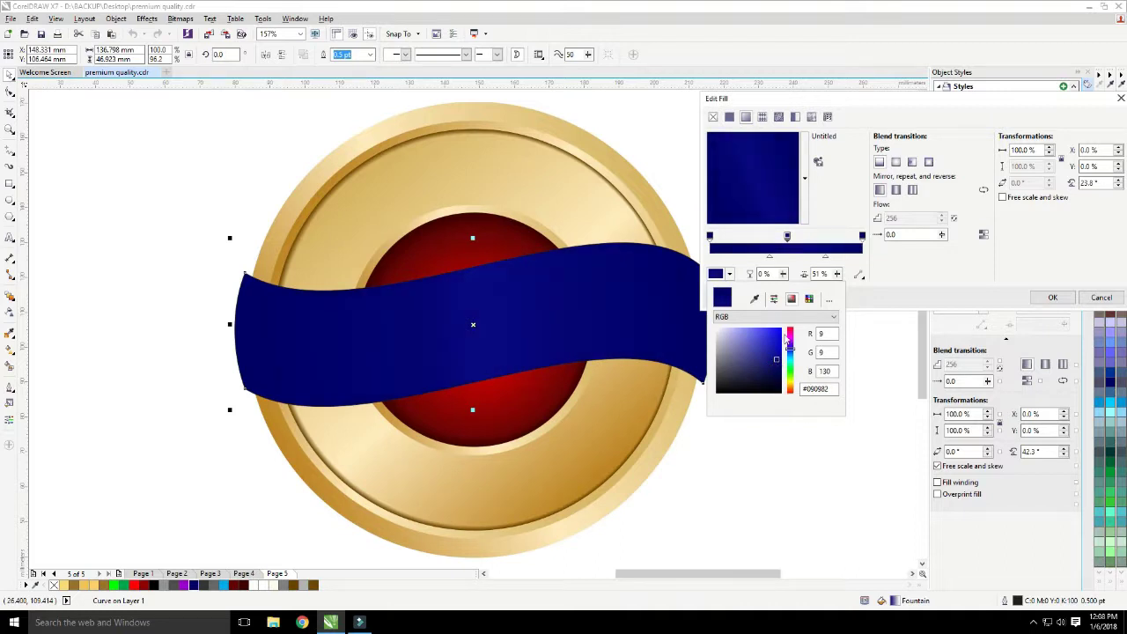
double_click(838, 236)
left_click(724, 274)
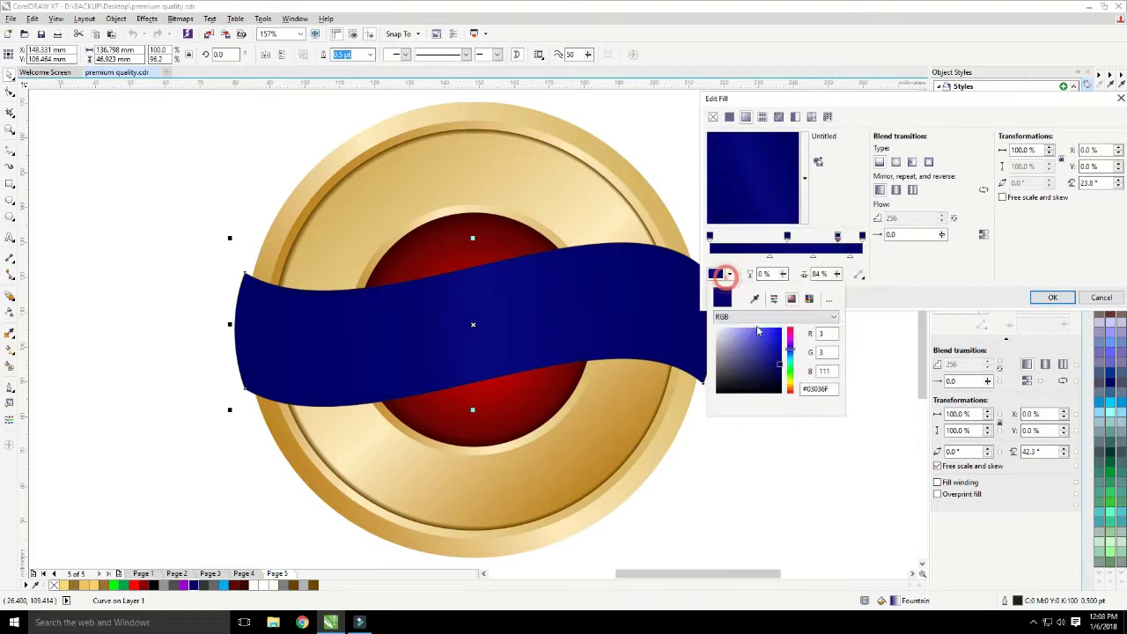
left_click(765, 353)
left_click_drag(765, 352, 767, 343)
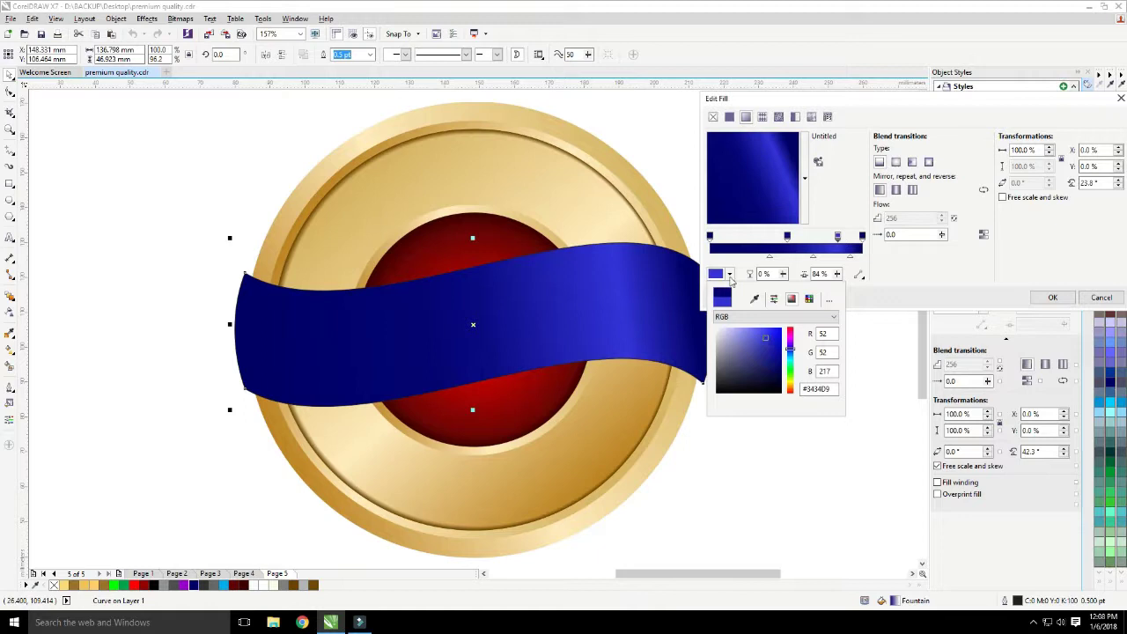
Add a bright blue (#3737DB) stop at 22% in the ribbon's gradient and rotate the gradient to 16.9°
double_click(734, 236)
left_click(730, 274)
mouse_move(748, 346)
left_mouse_down()
mouse_move(730, 345)
mouse_move(767, 359)
left_mouse_up()
left_click_drag(735, 247, 743, 236)
left_click_drag(790, 163, 806, 163)
left_click(742, 236)
left_click(731, 274)
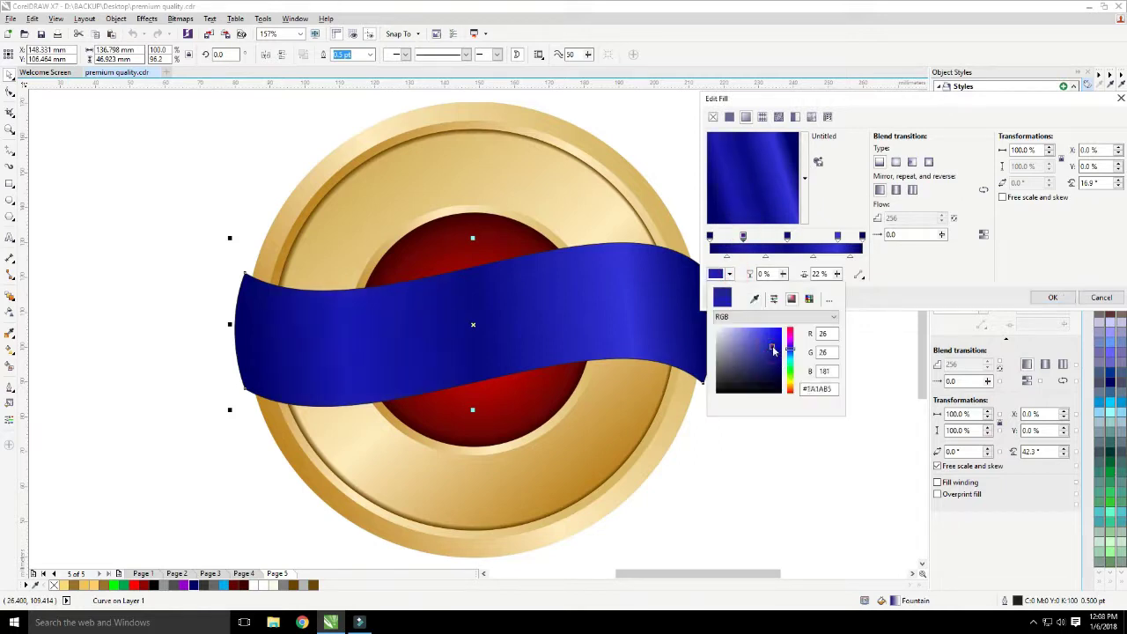
left_click(767, 340)
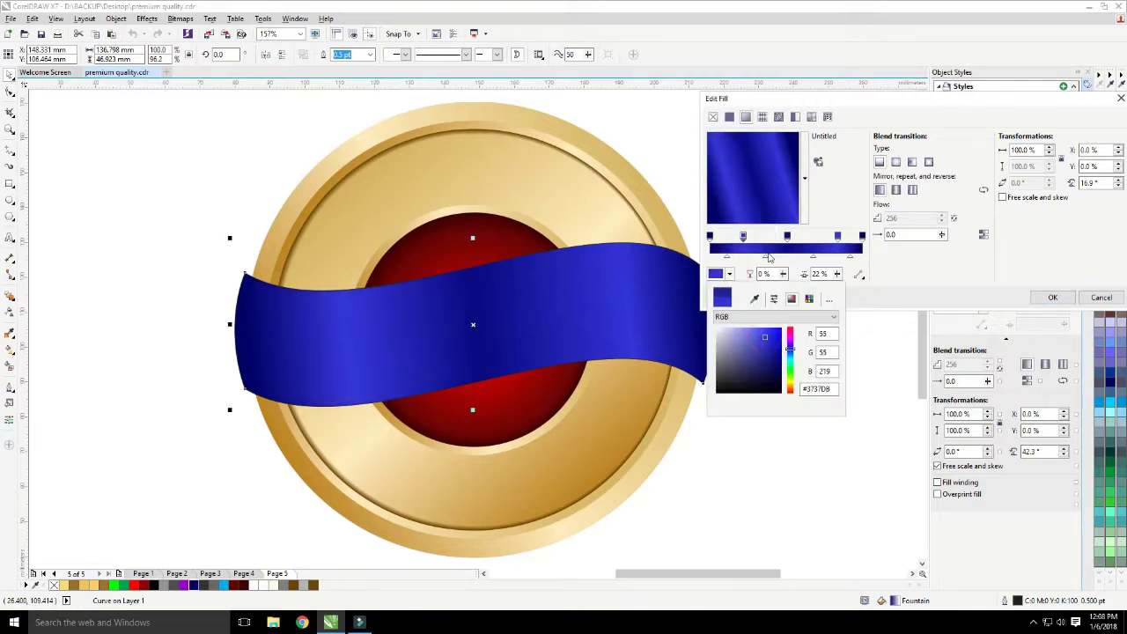
Move the first bright blue stop to 19%, shift the midpoints beside the centre stop outward, and apply the ribbon's fill
left_click(769, 256)
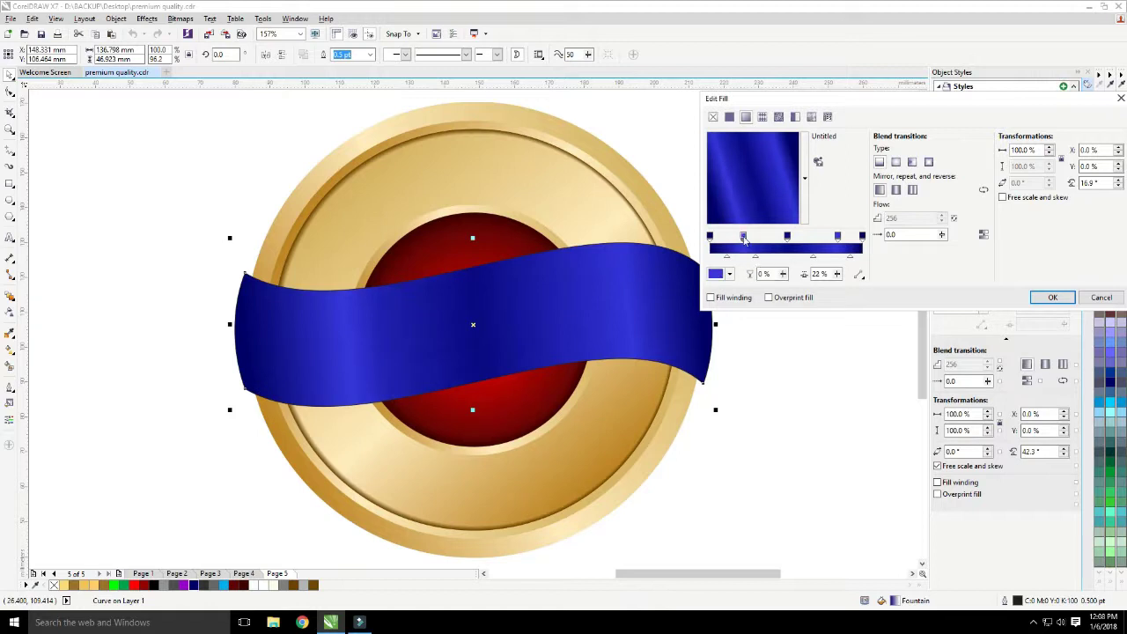
left_click_drag(744, 237, 737, 238)
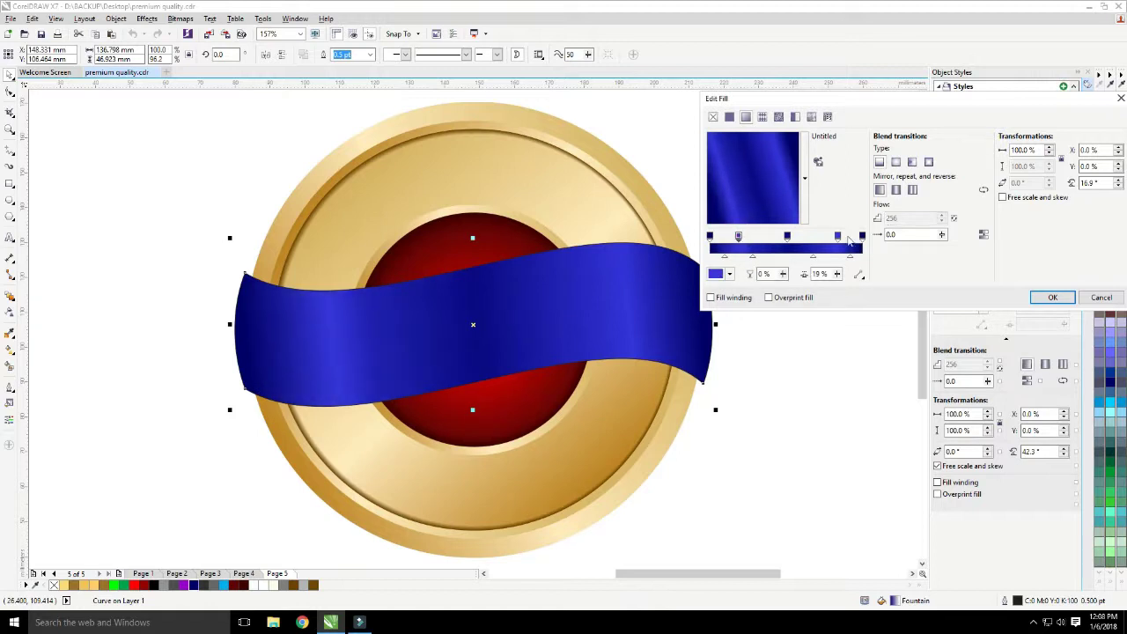
left_click_drag(815, 258, 826, 259)
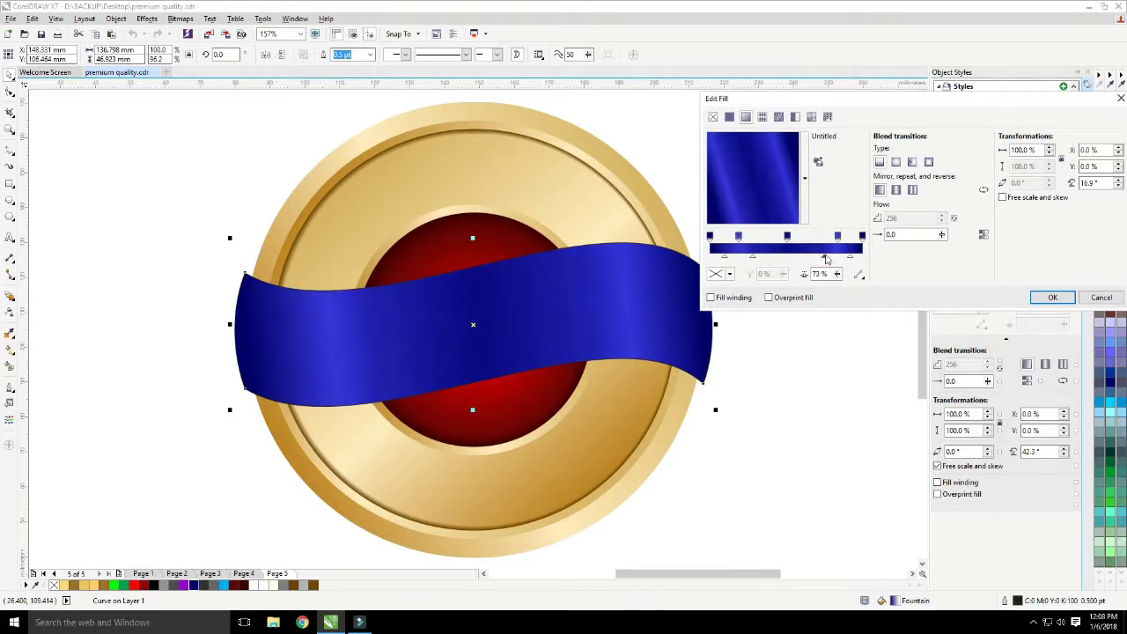
left_click(1053, 299)
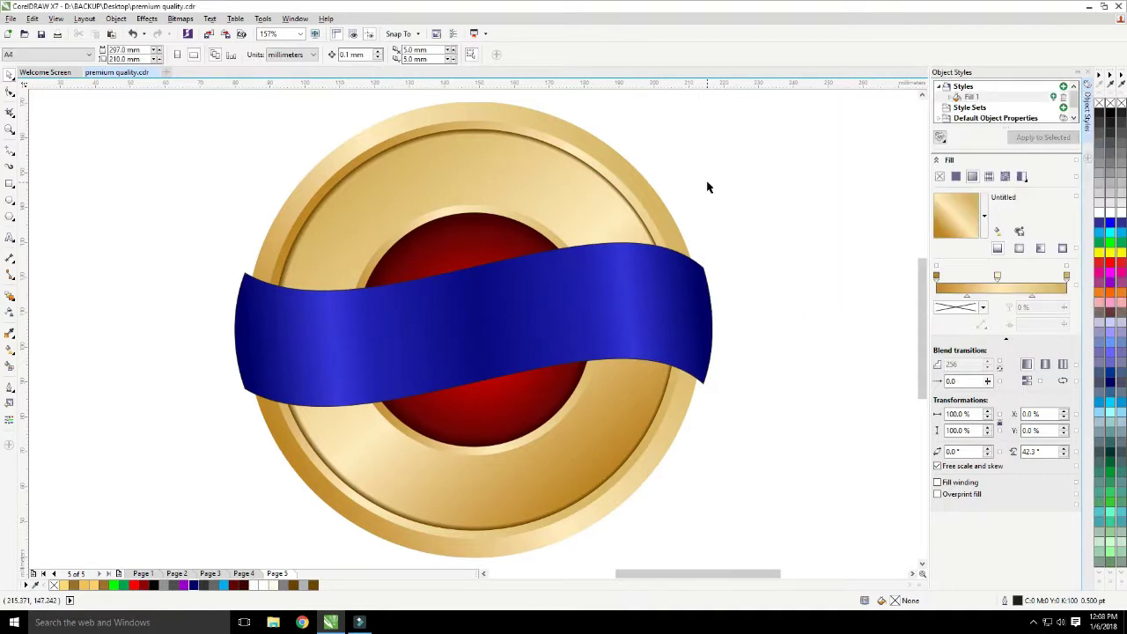
Add the artistic text "100% GUARANTEED" beside the badge
left_click(10, 238)
left_click(112, 283)
type("100")
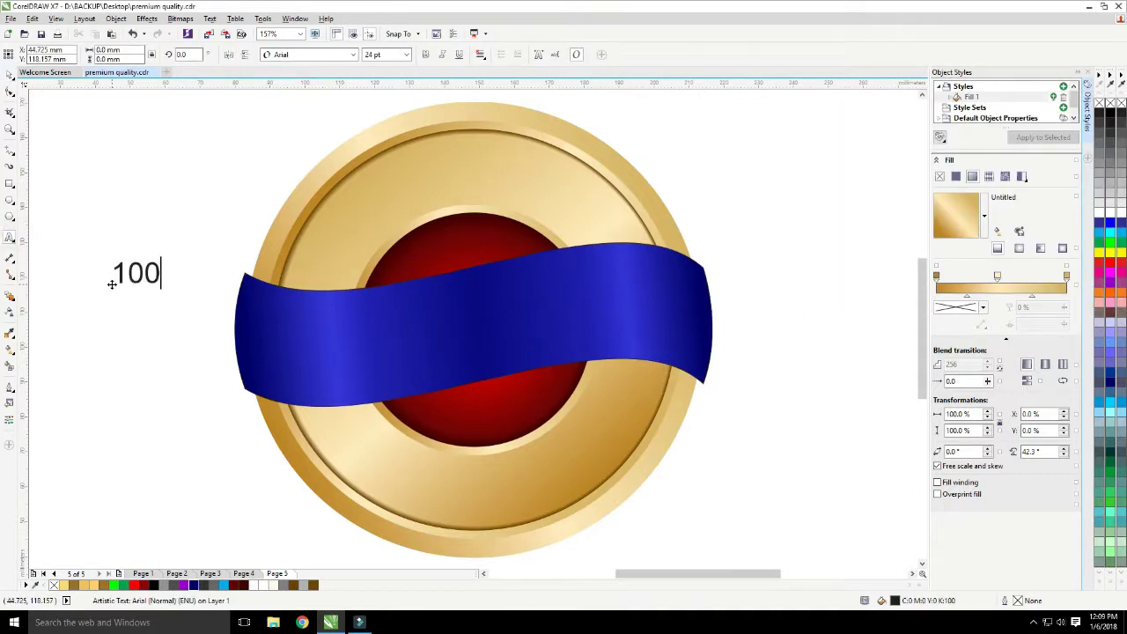
type("% GUARANTEED")
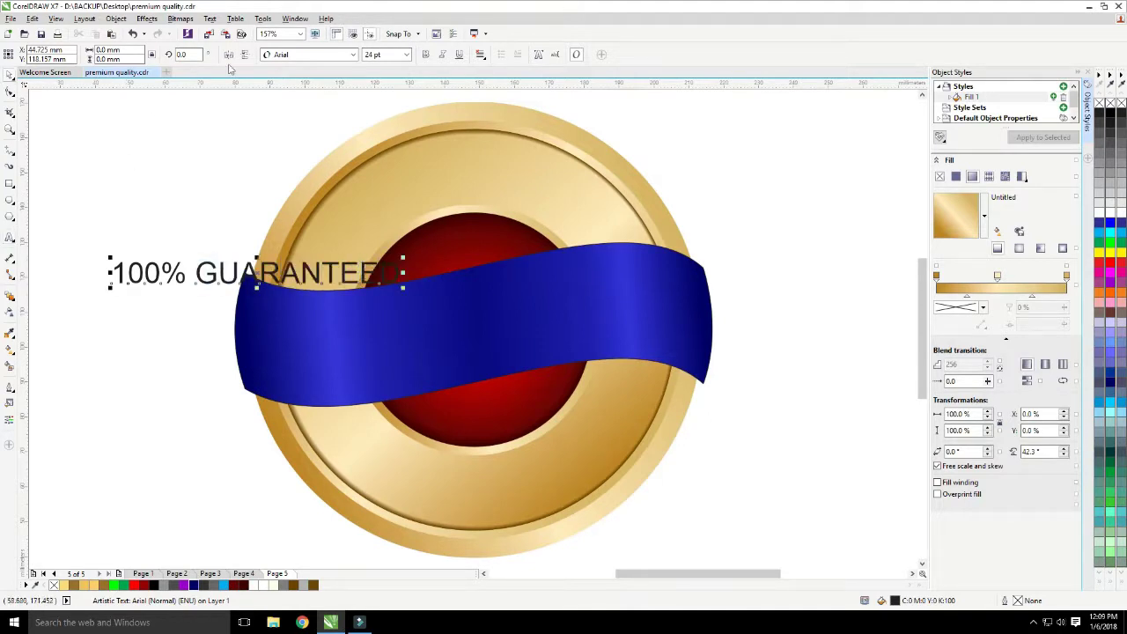
Set the text's font to BigNoodleTitling and enlarge it across the ribbon to about 111.5 mm wide
left_click(309, 54)
scroll(352, 144, "down", 5)
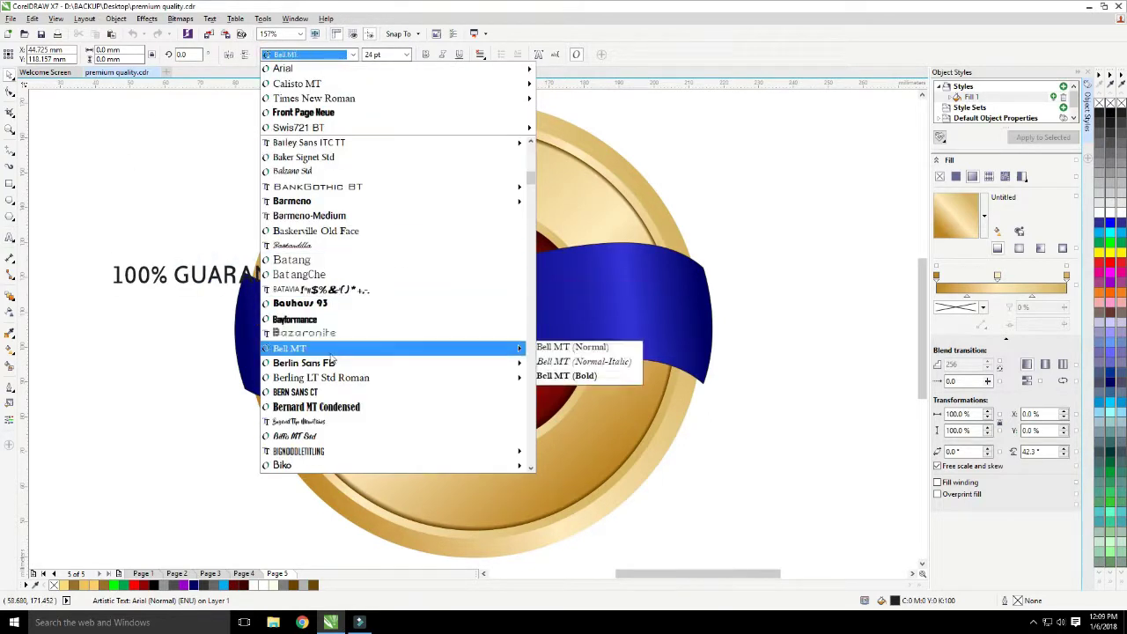
left_click(300, 451)
left_click_drag(246, 267, 687, 276)
left_click_drag(626, 300, 610, 301)
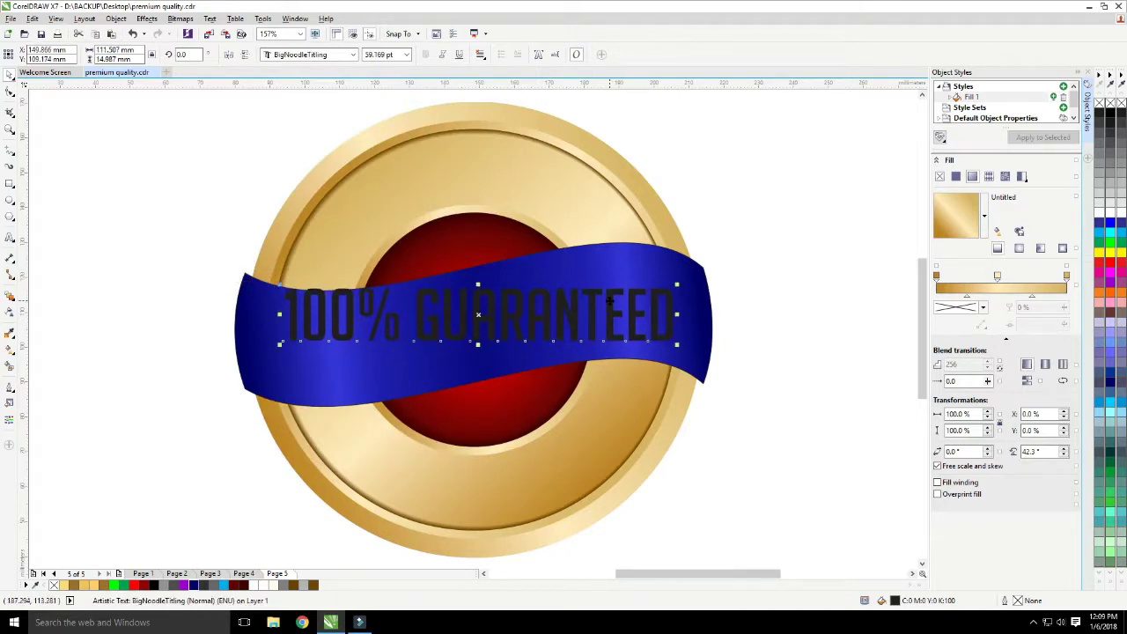
Try to fit the text to the upper edge of the ribbon itself
left_click(210, 19)
left_click(276, 197)
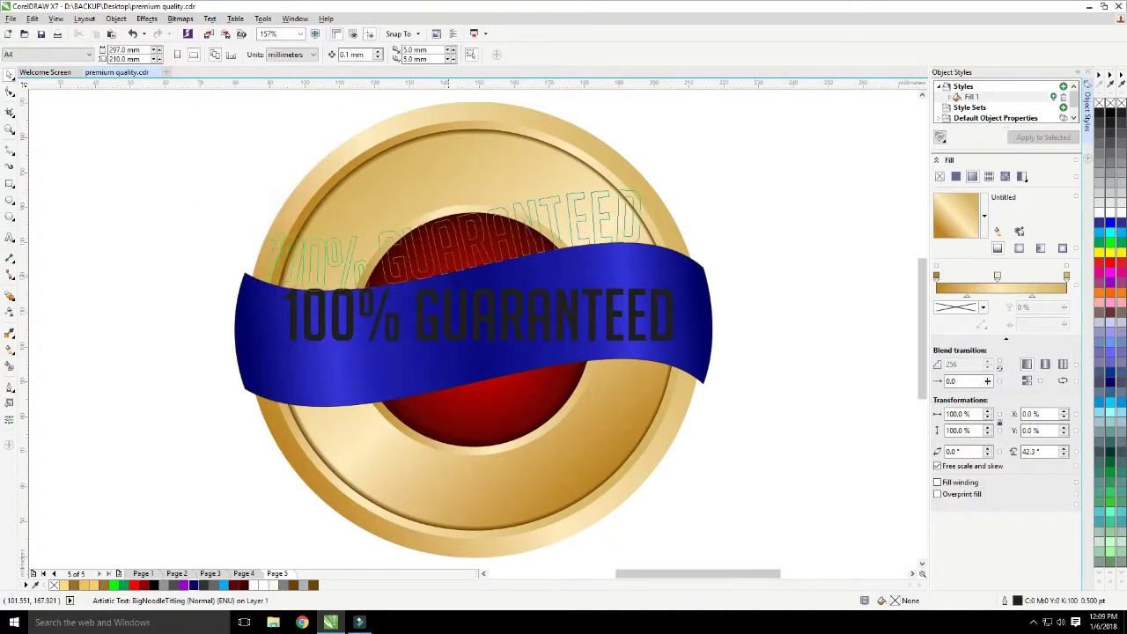
left_click(460, 272)
left_click_drag(463, 266, 474, 325)
key("ctrl+z")
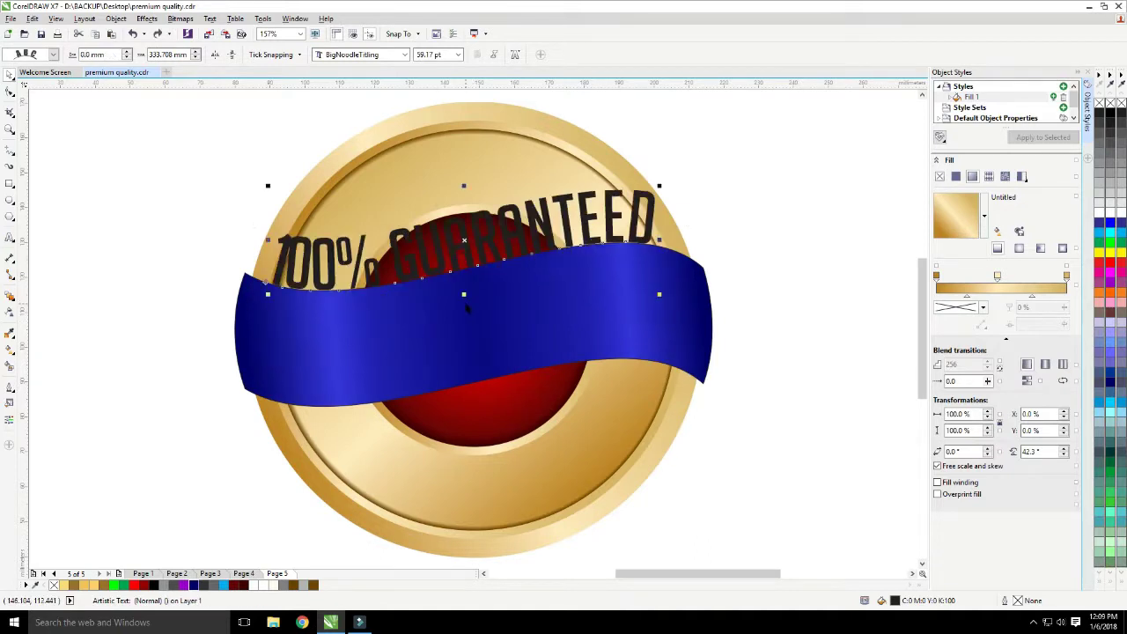
key("ctrl+z")
Duplicate the ribbon upward with a red outline and cut the copy down to only its wavy edge curve
left_click(485, 264)
left_click_drag(484, 263, 485, 148)
right_click(1112, 266)
key("F10")
left_click(125, 56)
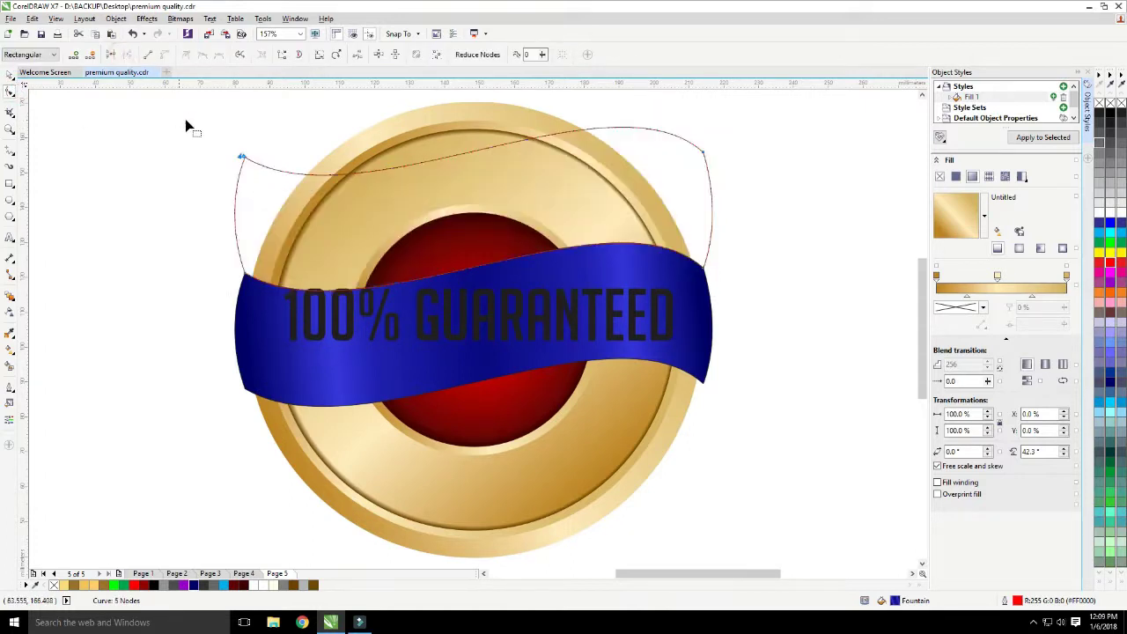
key("Delete")
left_click_drag(742, 115, 689, 171)
key("Delete")
key("space")
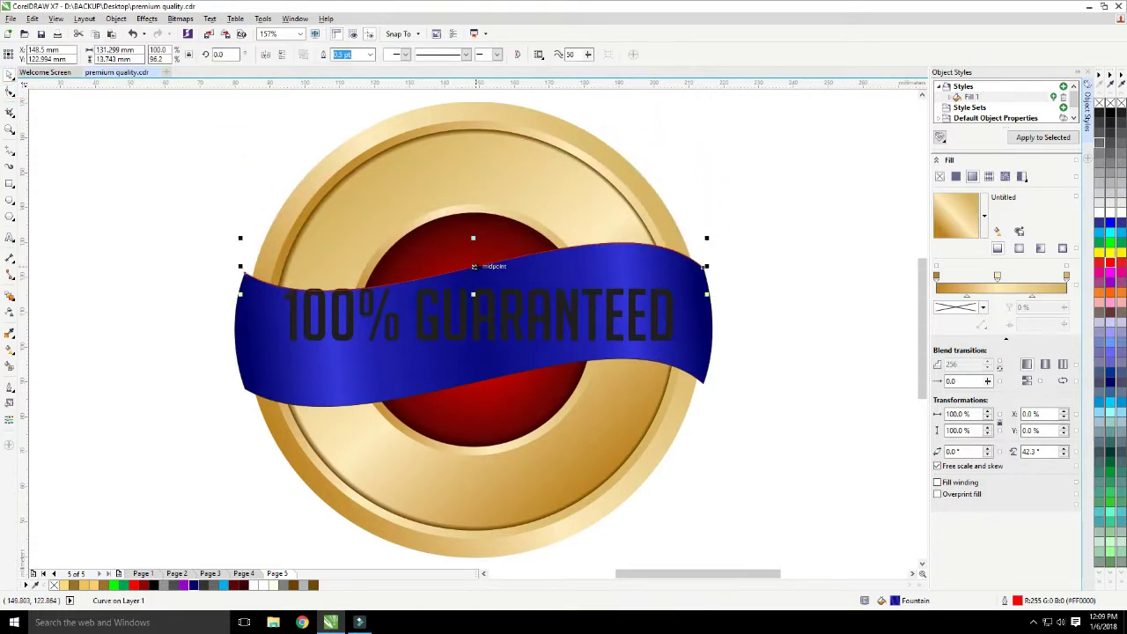
Fit the text to the red wavy curve, mirror it horizontally and vertically, and slide it to an offset of about 13.5 mm
left_click(503, 304)
left_click(211, 19)
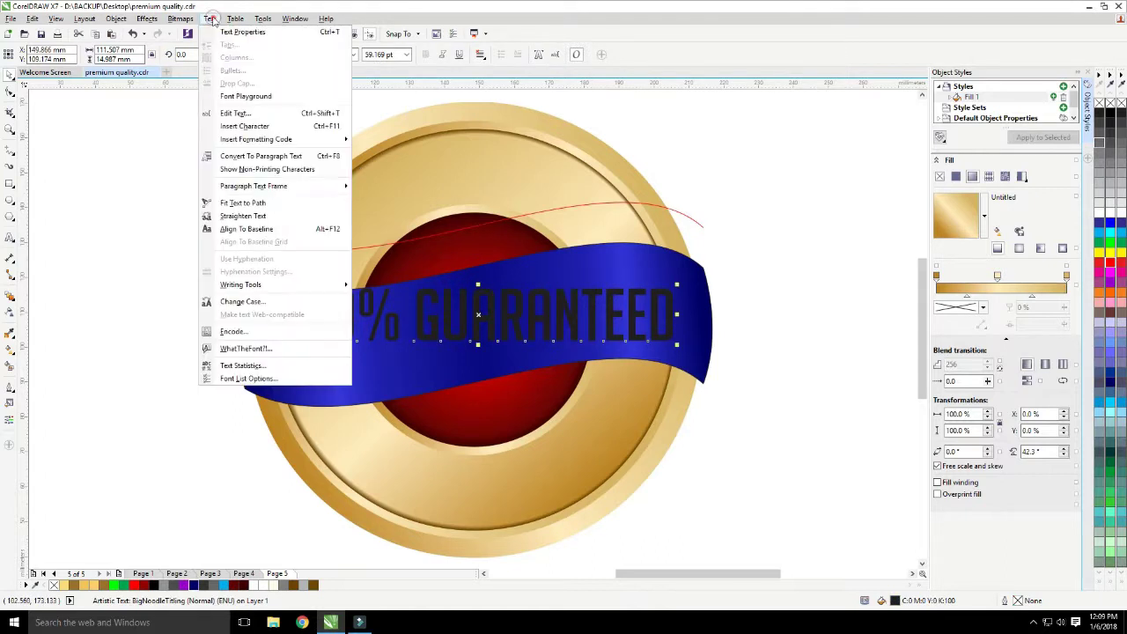
left_click(243, 203)
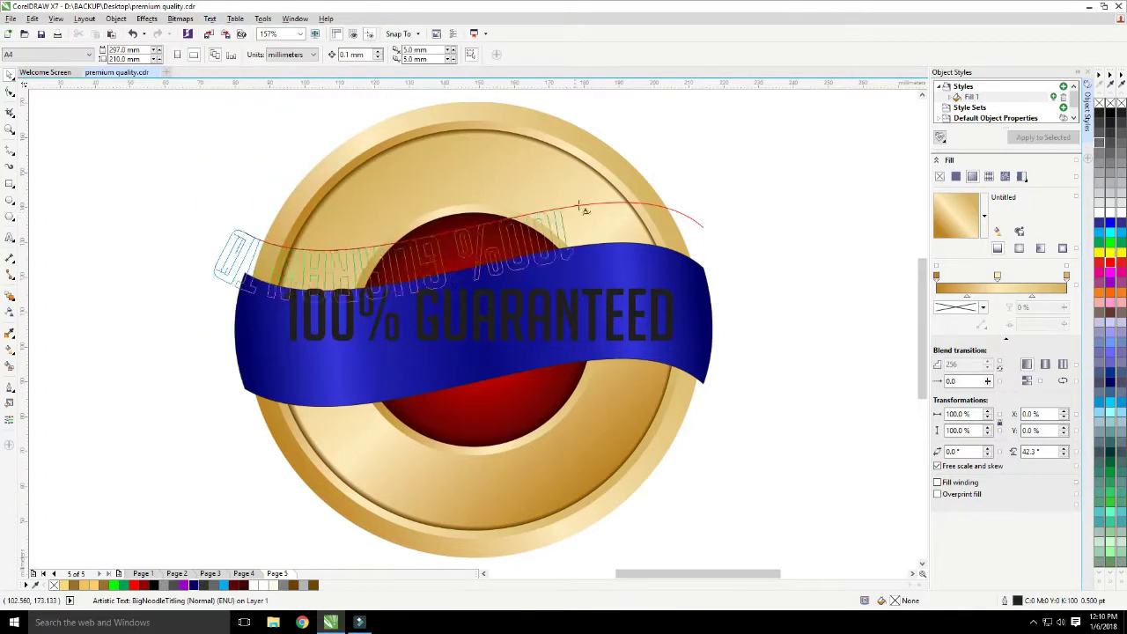
left_click(616, 202)
left_click(230, 55)
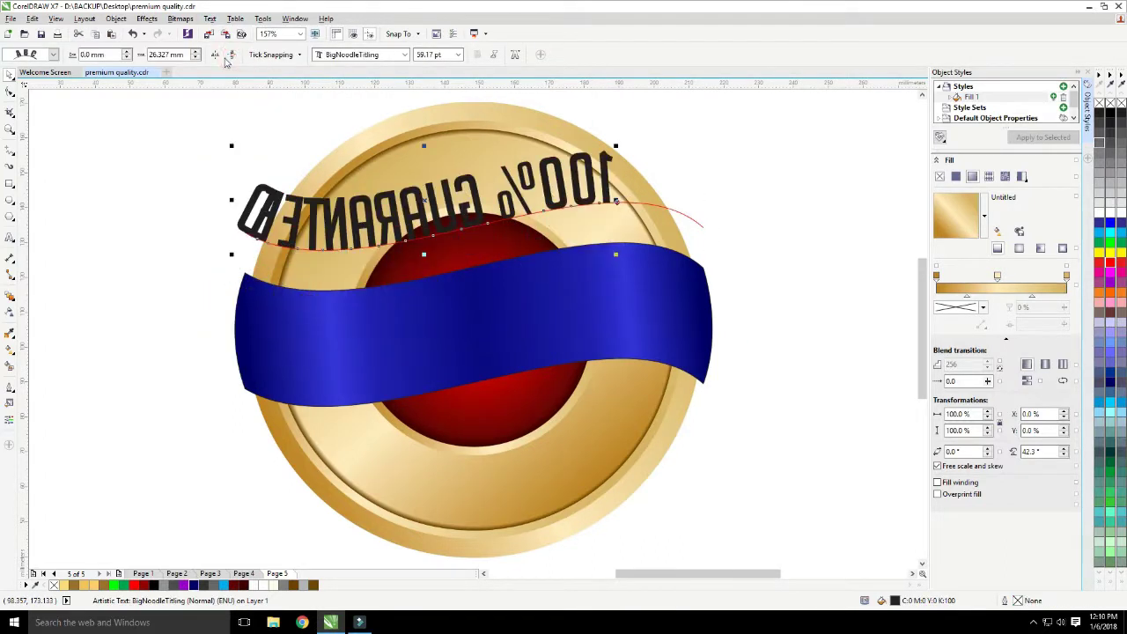
left_click(219, 56)
left_click_drag(362, 202, 407, 192)
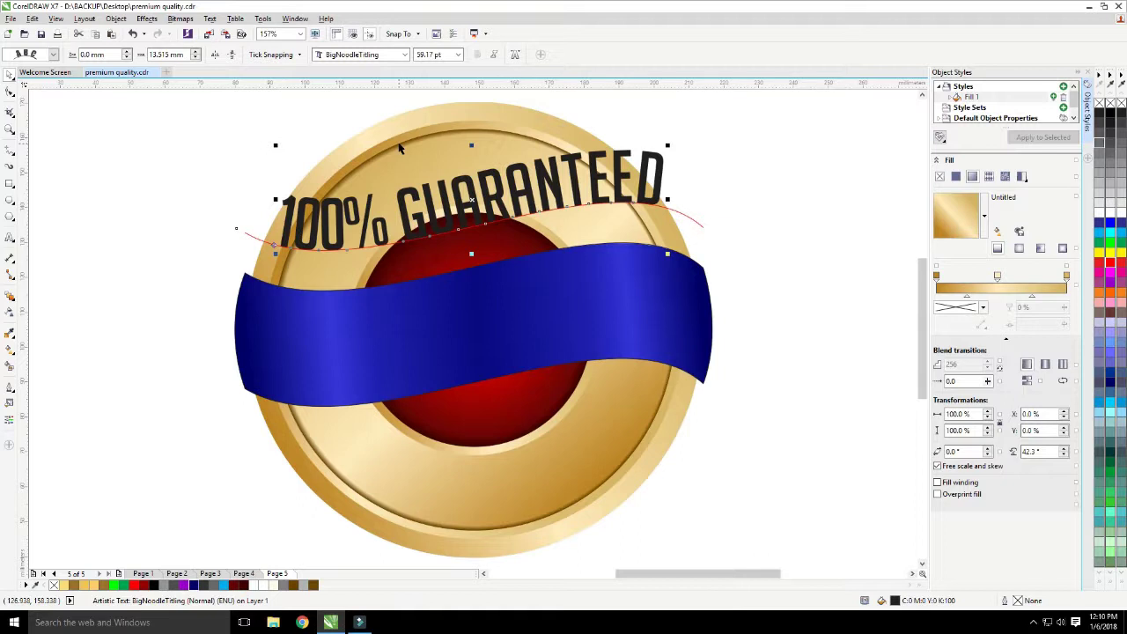
Set the text's distance from the red path to -4.5 mm
left_click(195, 58)
left_click(195, 52)
left_click(195, 52)
left_click(195, 58)
left_click(127, 58)
left_click(126, 58)
left_click(127, 59)
left_click(127, 58)
left_click(126, 58)
left_click(127, 58)
left_click(127, 58)
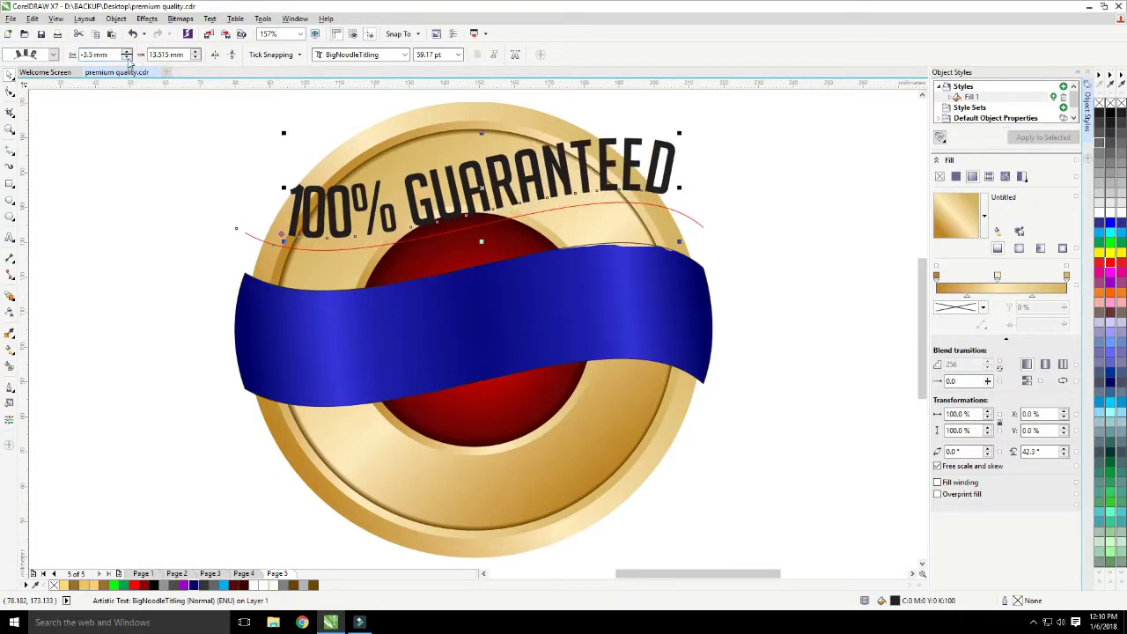
left_click(127, 58)
left_click(127, 58)
Try converting the slanted lettering to curves, moving it onto the ribbon, deleting the red curve and resizing the lettering
key("ctrl+q")
left_click_drag(383, 171, 372, 310)
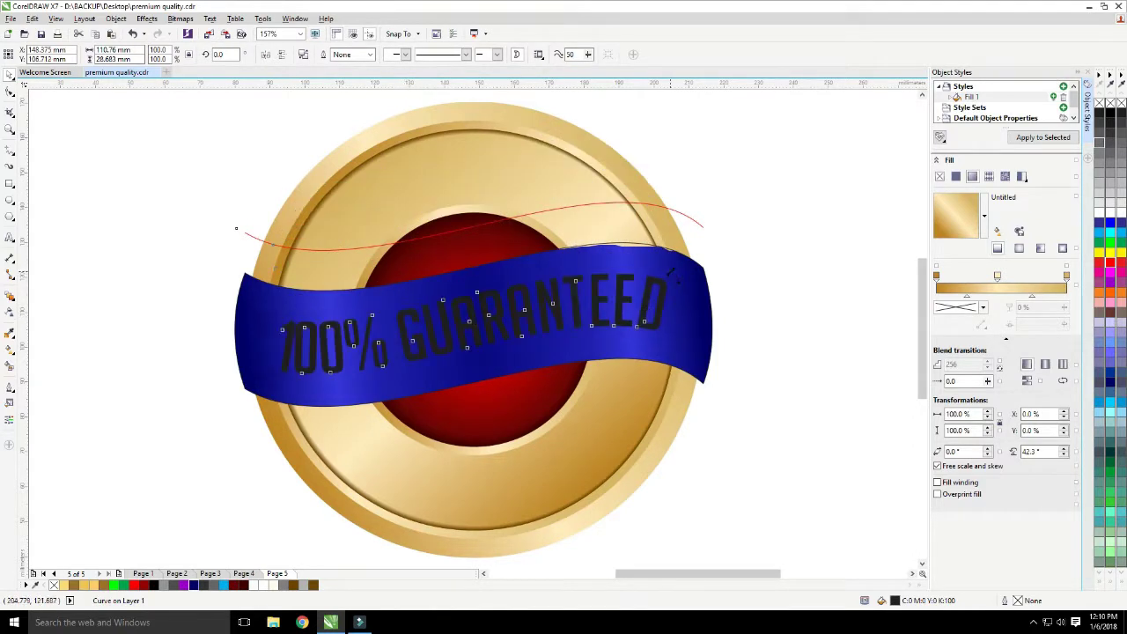
left_click(567, 208)
key("Delete")
left_click(497, 309)
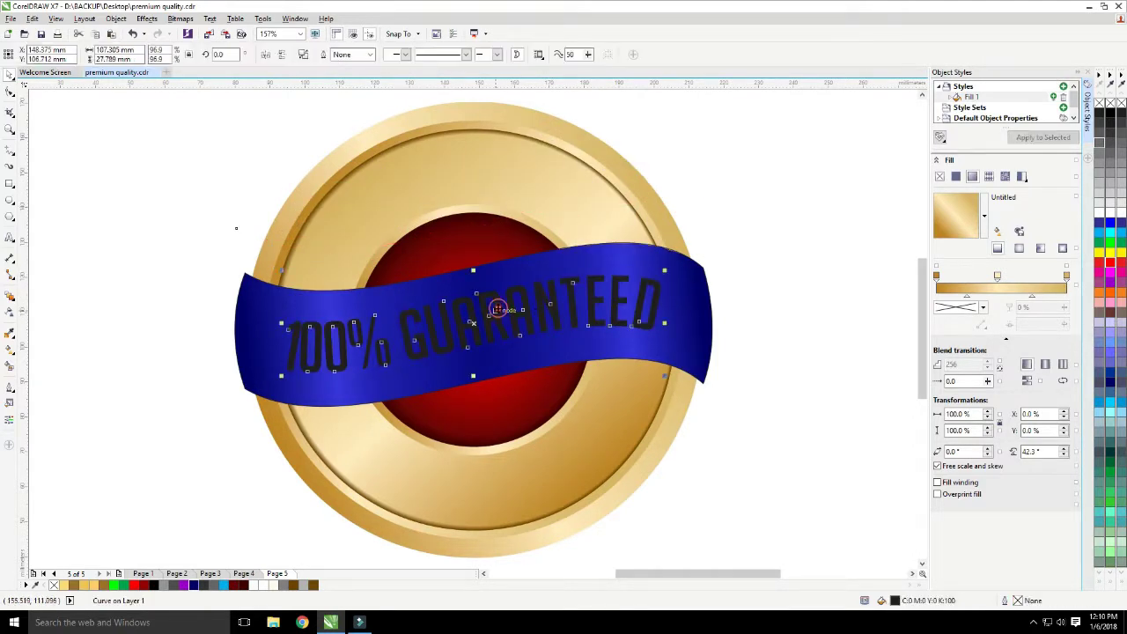
left_click_drag(664, 376, 674, 388)
key("ctrl+z")
key("ctrl+z")
key("ctrl+z")
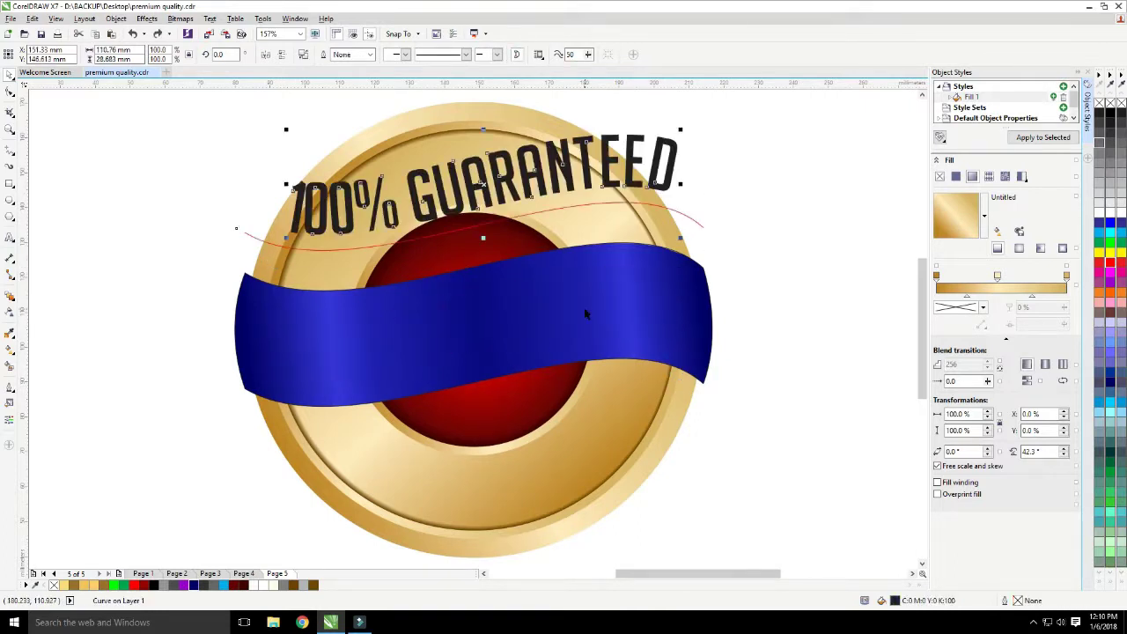
key("ctrl+z")
Try another text orientation on the path with different horizontal and vertical mirroring, and undo these changes
left_click(31, 54)
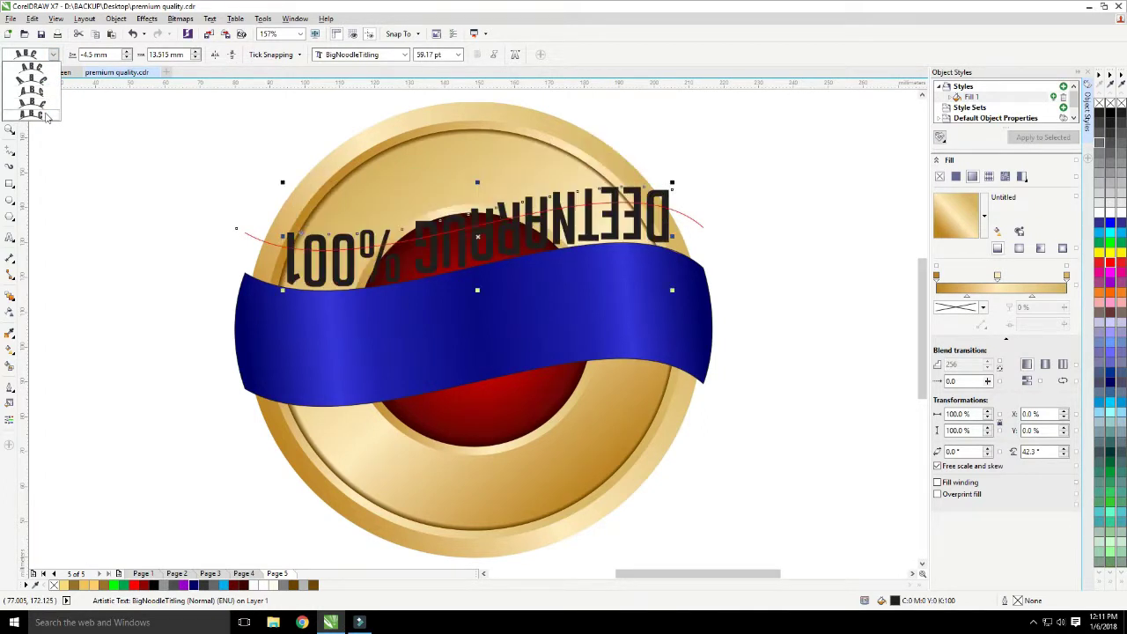
left_click(47, 117)
left_click(231, 56)
left_click(217, 57)
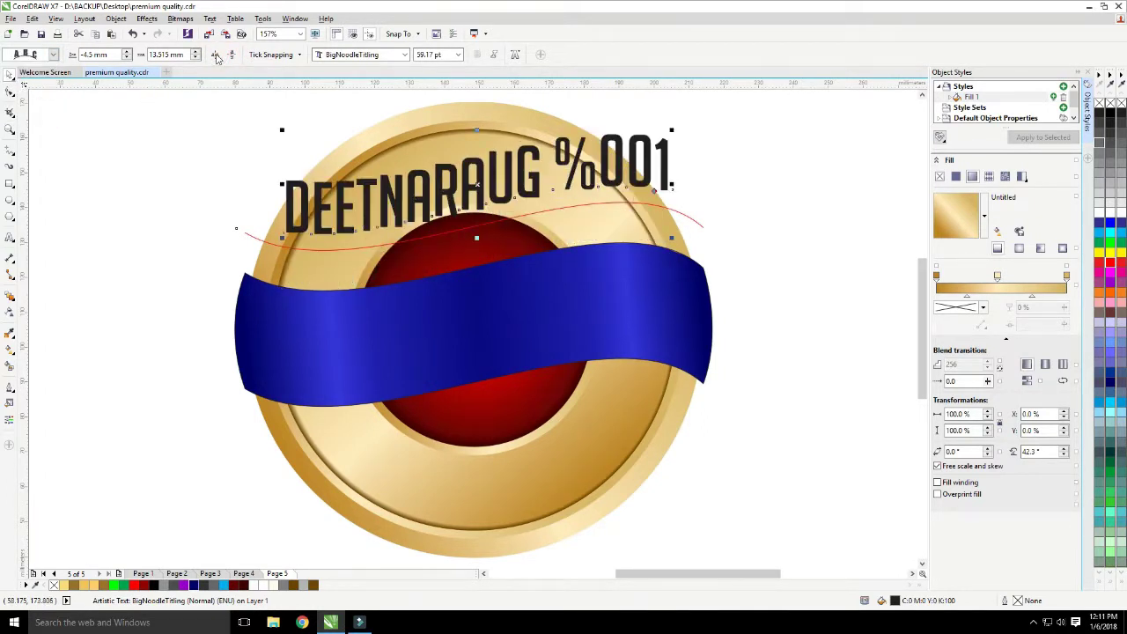
left_click(216, 54)
left_click(233, 57)
left_click(233, 58)
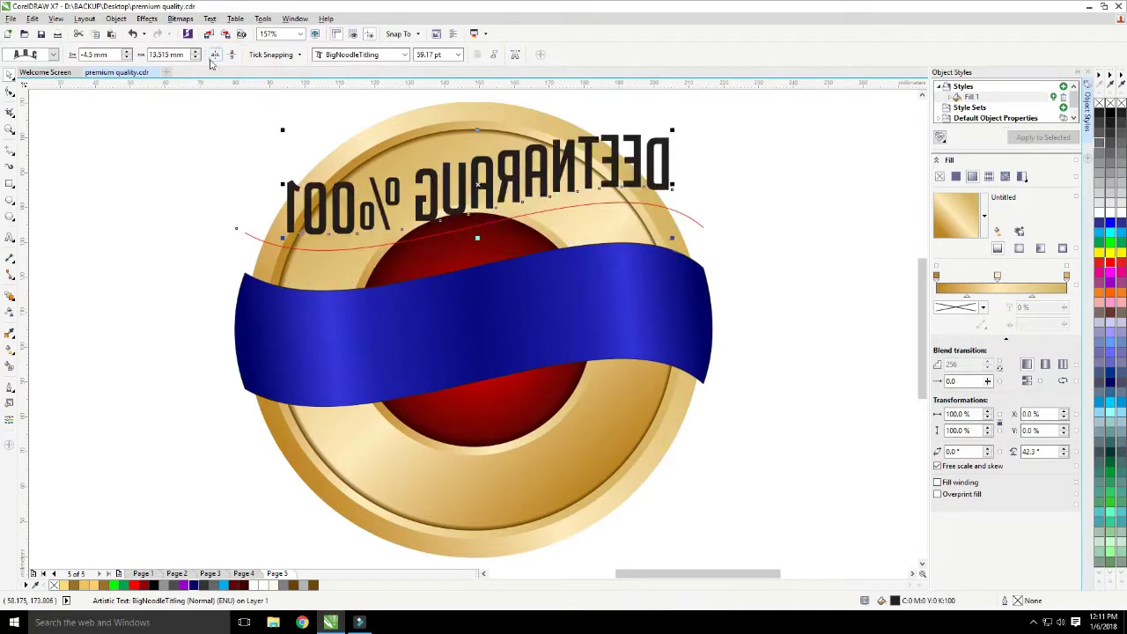
left_click(212, 58)
left_click(212, 58)
key("ctrl+z")
key("ctrl+z")
key("ctrl+z")
key("ctrl+z")
key("ctrl+z")
key("ctrl+z")
key("ctrl+z")
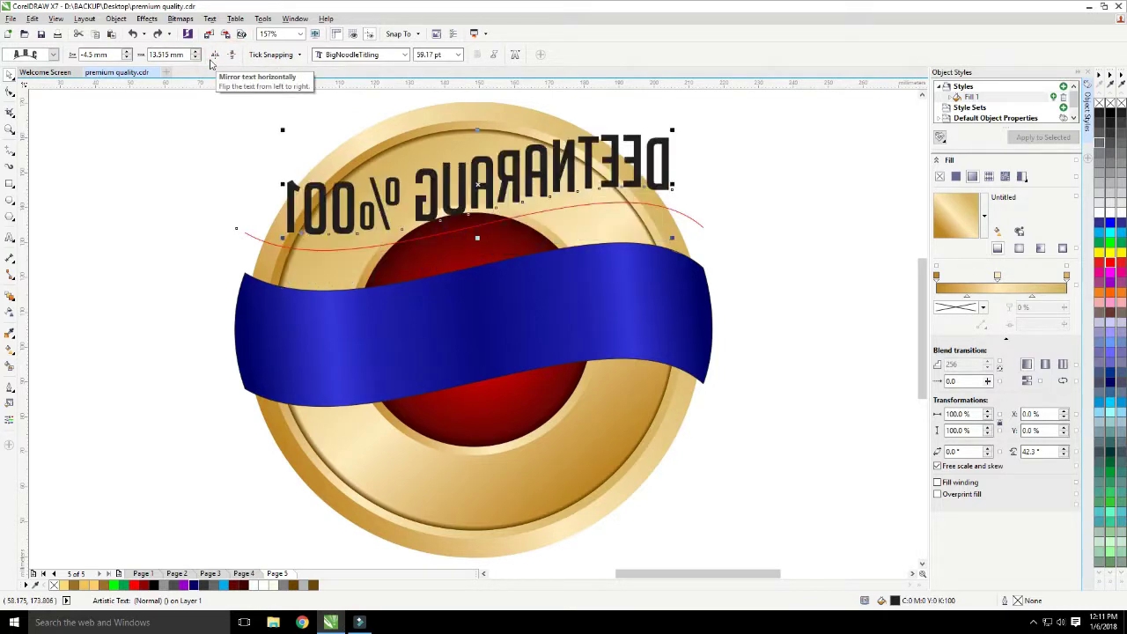
Change the path text's orientation so its letters stand upright along the wave, mirroring it vertically to read correctly
left_click(53, 55)
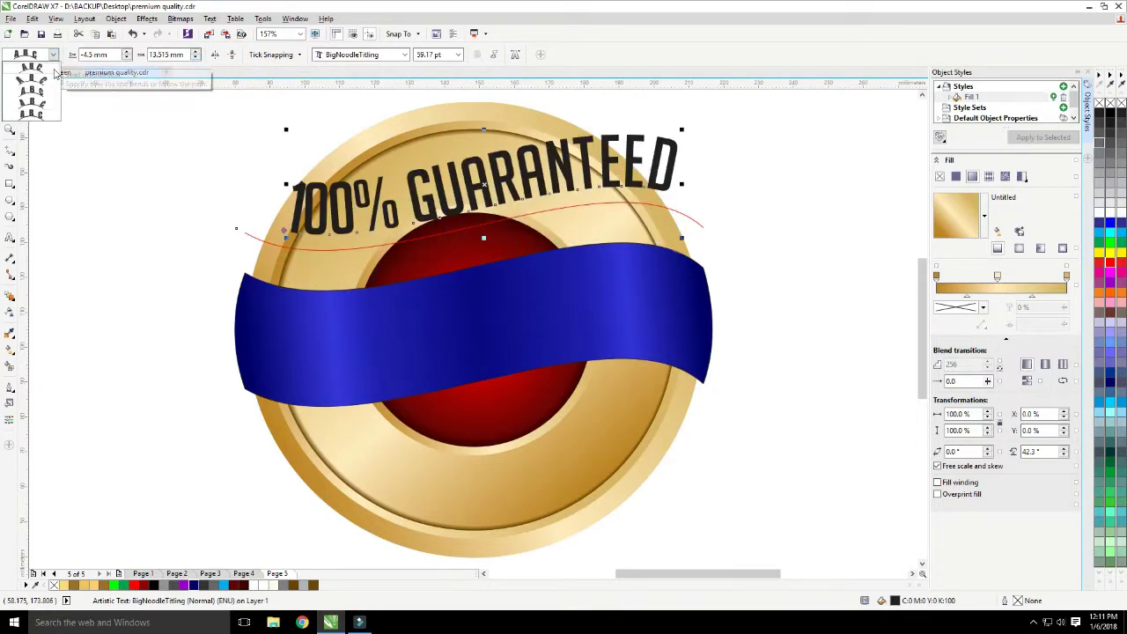
left_click(37, 68)
left_click(230, 54)
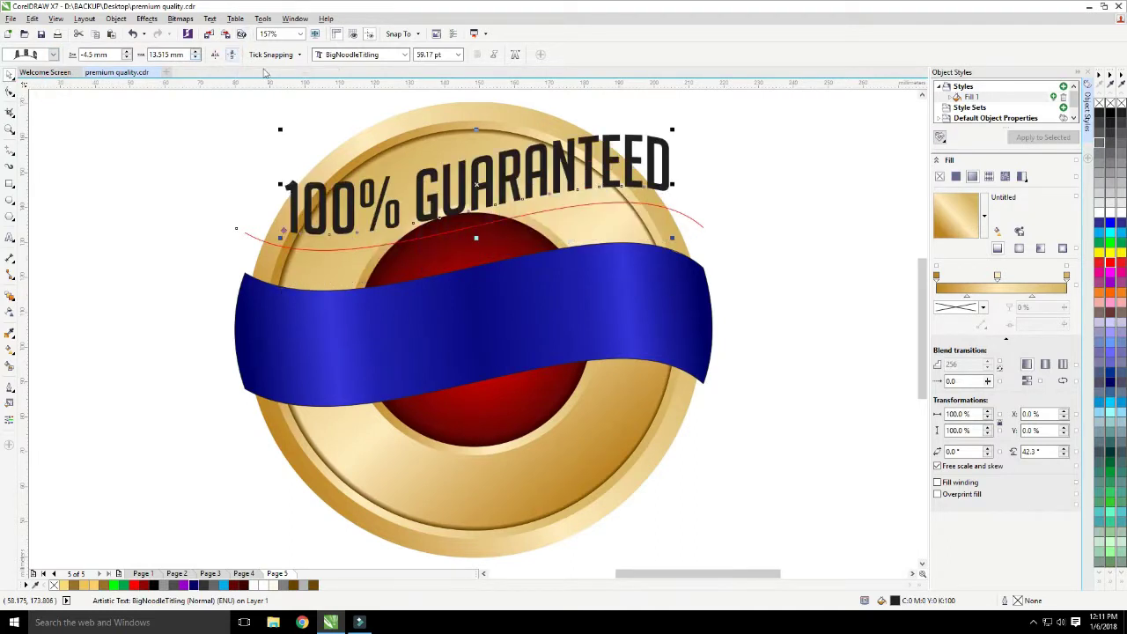
Convert the lettering to curves, move it onto the blue ribbon and enlarge it to about 116 mm wide
key("ctrl+q")
left_click_drag(433, 174, 419, 314)
left_click_drag(660, 271, 680, 264)
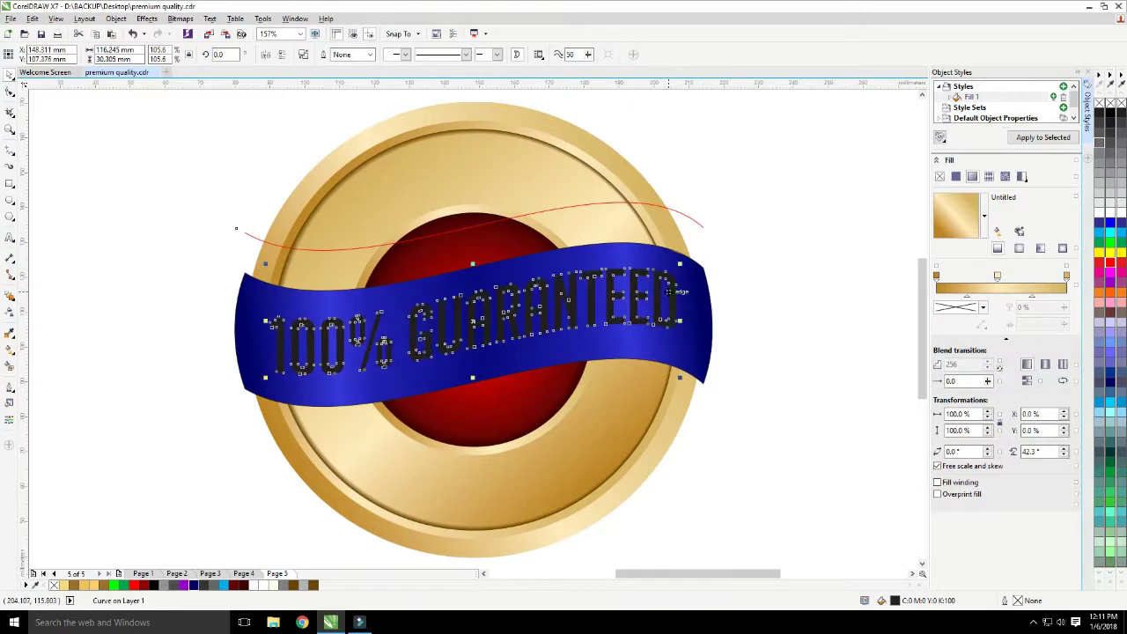
Apply the gold gradient fill style to the ribbon lettering and rotate the gradient to about 273.4 degrees
left_click(1043, 137)
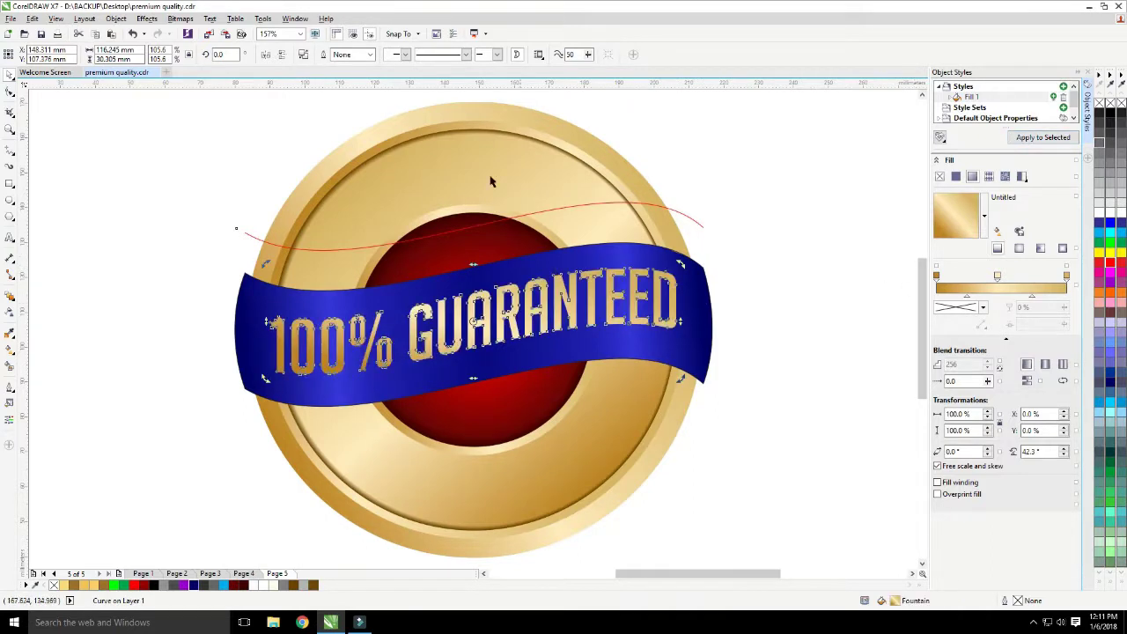
double_click(10, 389)
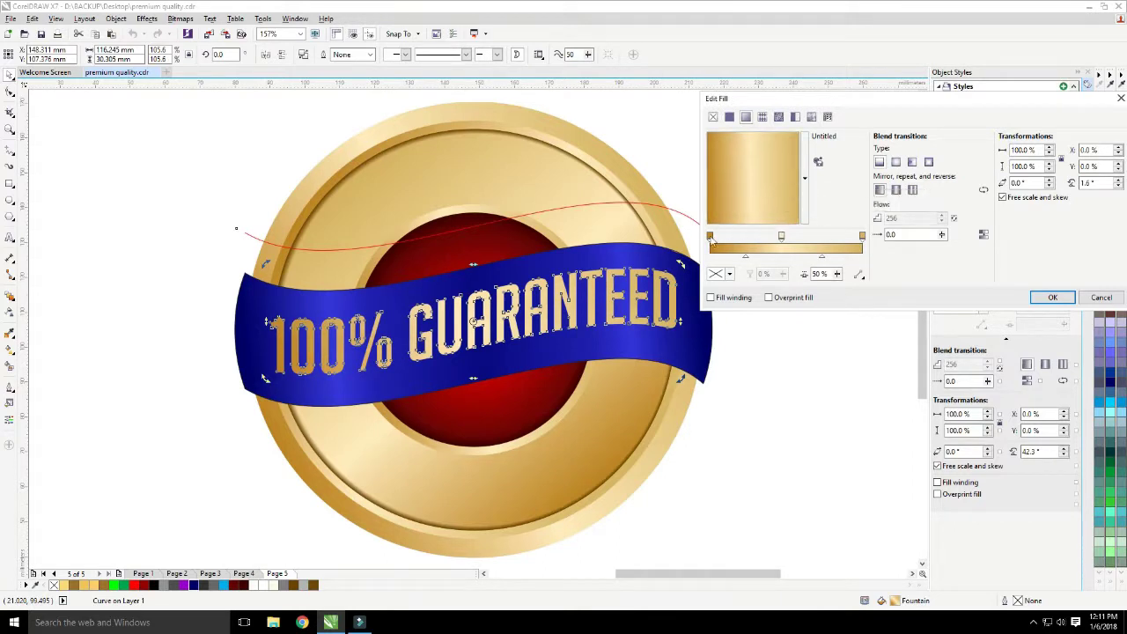
left_click_drag(742, 176, 755, 213)
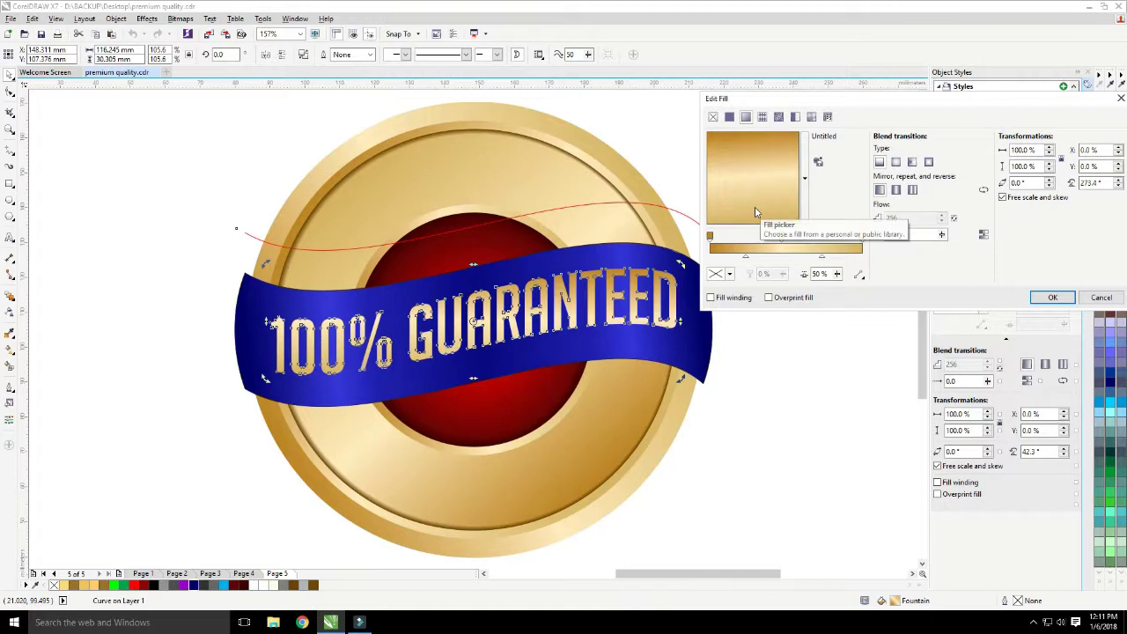
left_click(1042, 297)
left_click(790, 245)
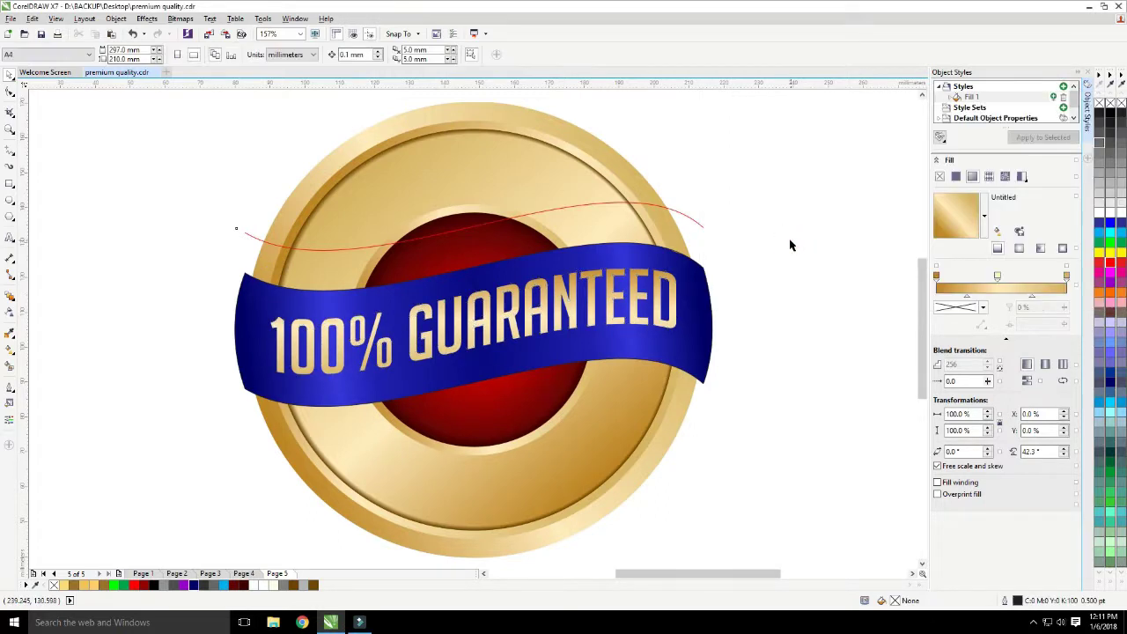
Delete the red wavy guide curve above the ribbon
left_click(613, 201)
left_click(613, 202)
key("Delete")
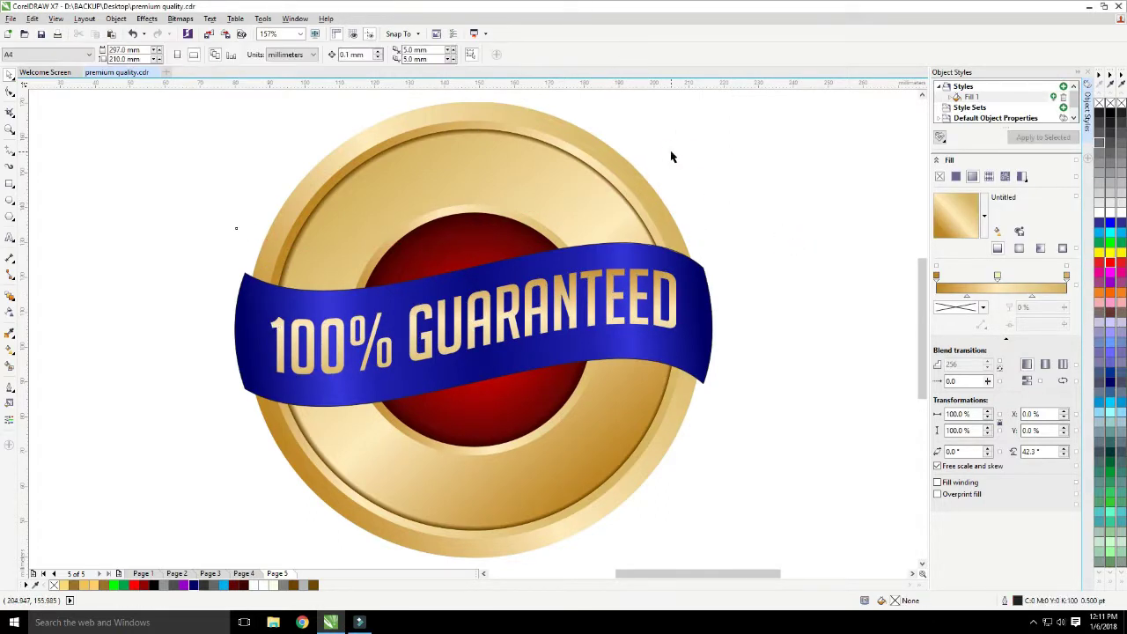
Draw a line about 133 mm long across the ribbon's upper part and bend it into an S-shaped curve
left_click(598, 280)
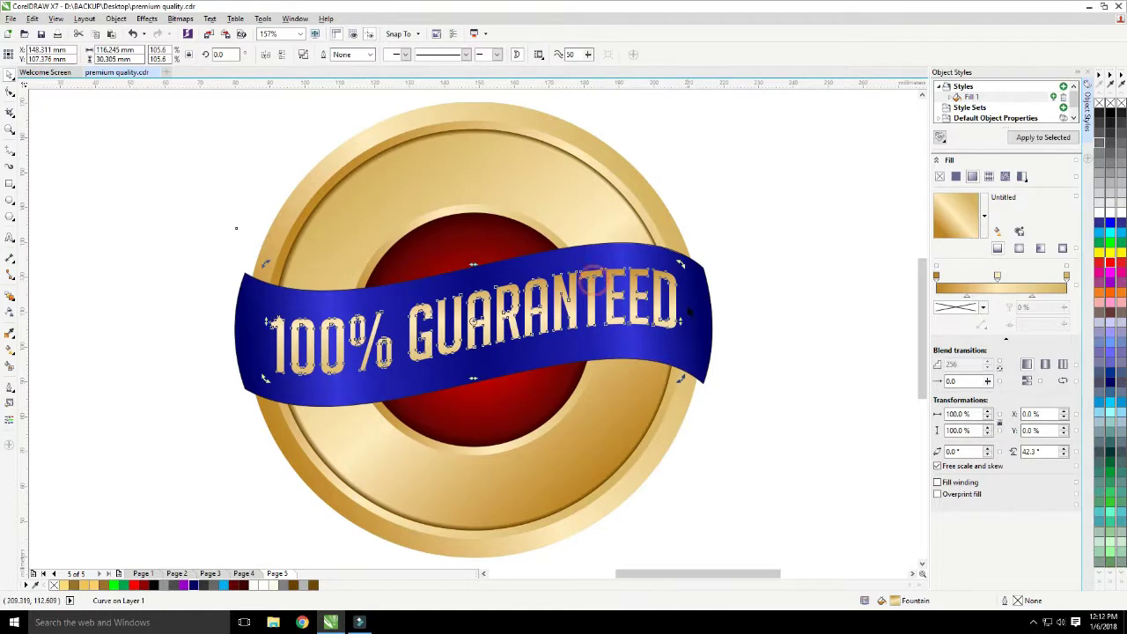
left_click(11, 150)
mouse_move(236, 282)
left_mouse_down()
mouse_move(689, 293)
mouse_move(710, 278)
left_mouse_up()
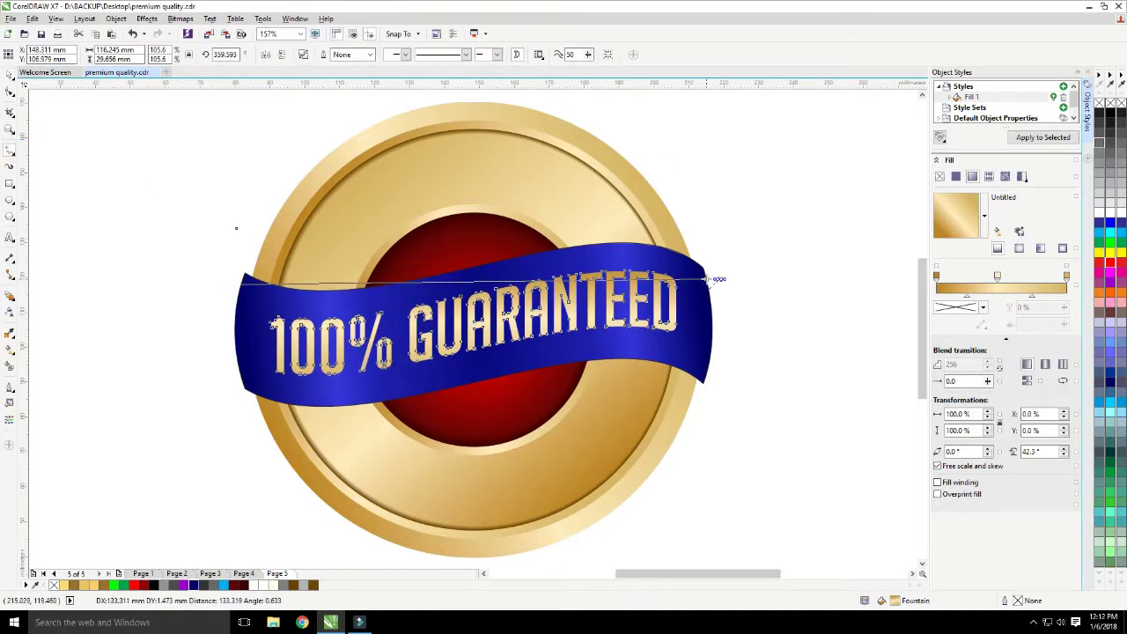
left_click(10, 93)
left_click(364, 288)
left_click(388, 282)
left_click(167, 55)
left_click_drag(396, 283, 348, 335)
left_click_drag(588, 222, 586, 216)
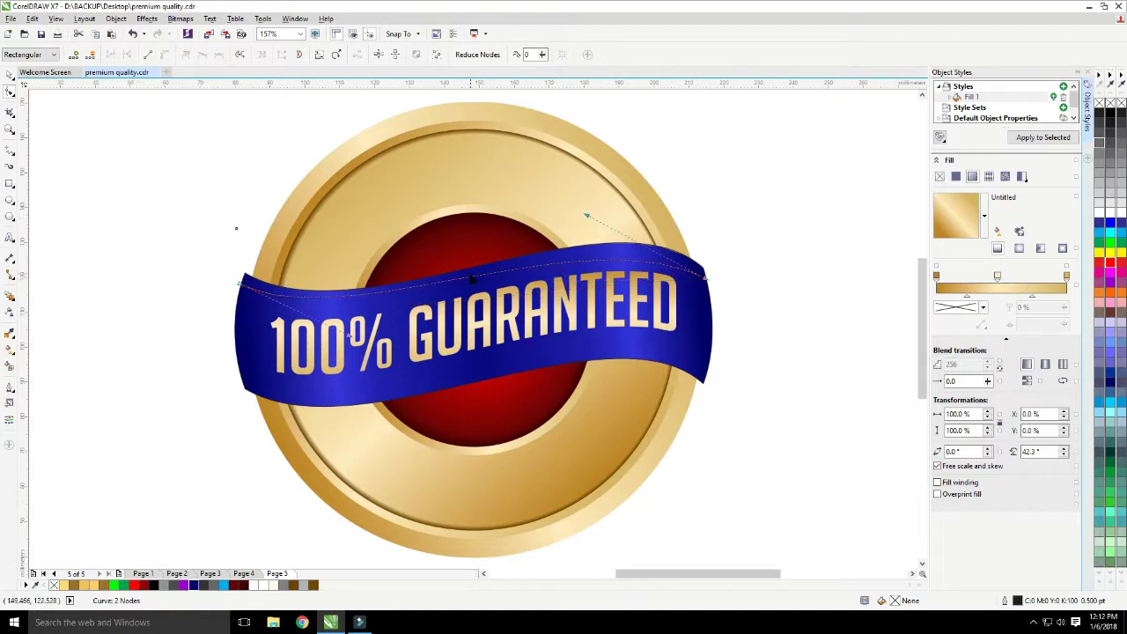
Add a middle node to the curve and adjust it to run just inside the ribbon's upper edge
double_click(469, 279)
left_click_drag(467, 278, 466, 284)
left_click_drag(556, 267, 557, 263)
left_click_drag(647, 247, 622, 244)
left_click(466, 284)
left_click_drag(466, 285, 466, 283)
left_click(240, 284)
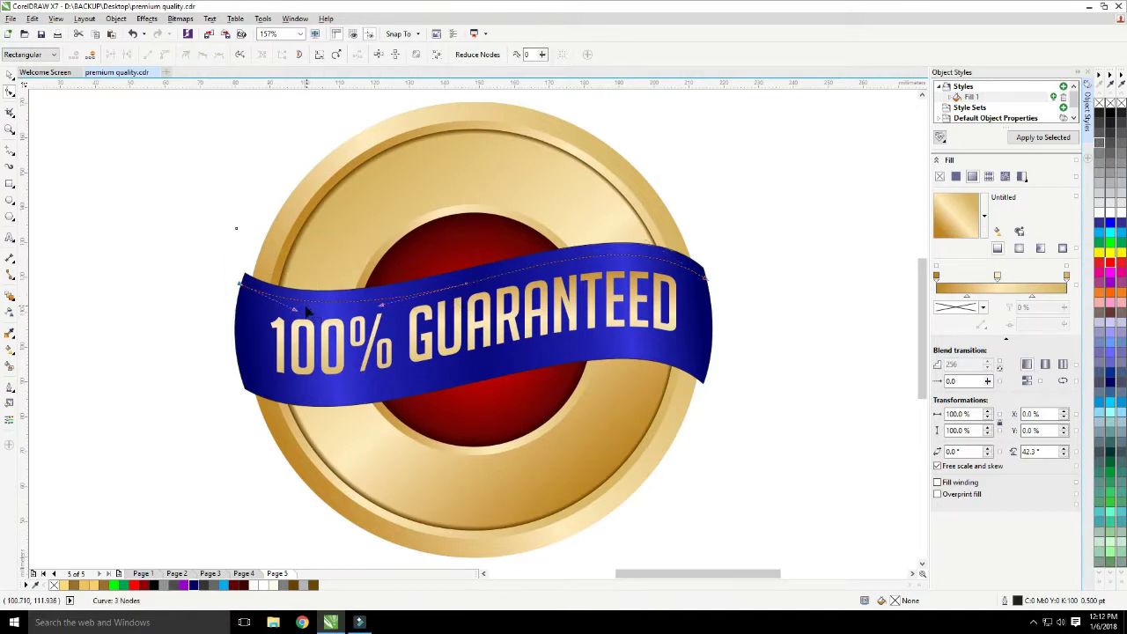
Give the curve a gold outline (#F2C357), copy it along the ribbon's lower edge and fit the copy to the ribbon's width
key("space")
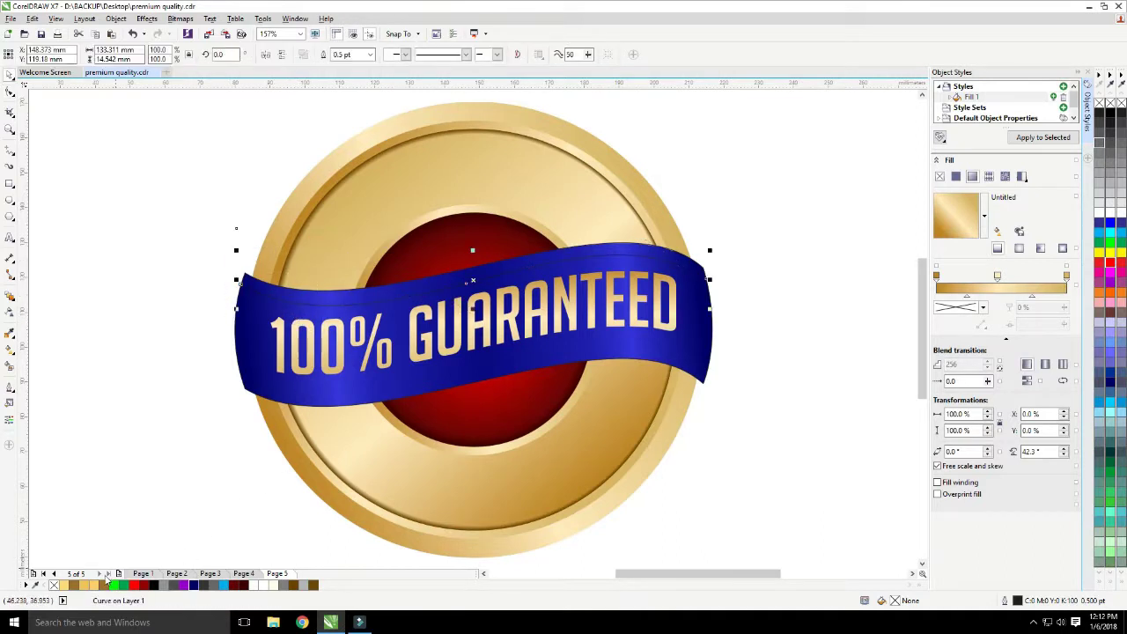
right_click(84, 587)
left_click_drag(427, 292, 429, 377)
left_click_drag(711, 365, 713, 365)
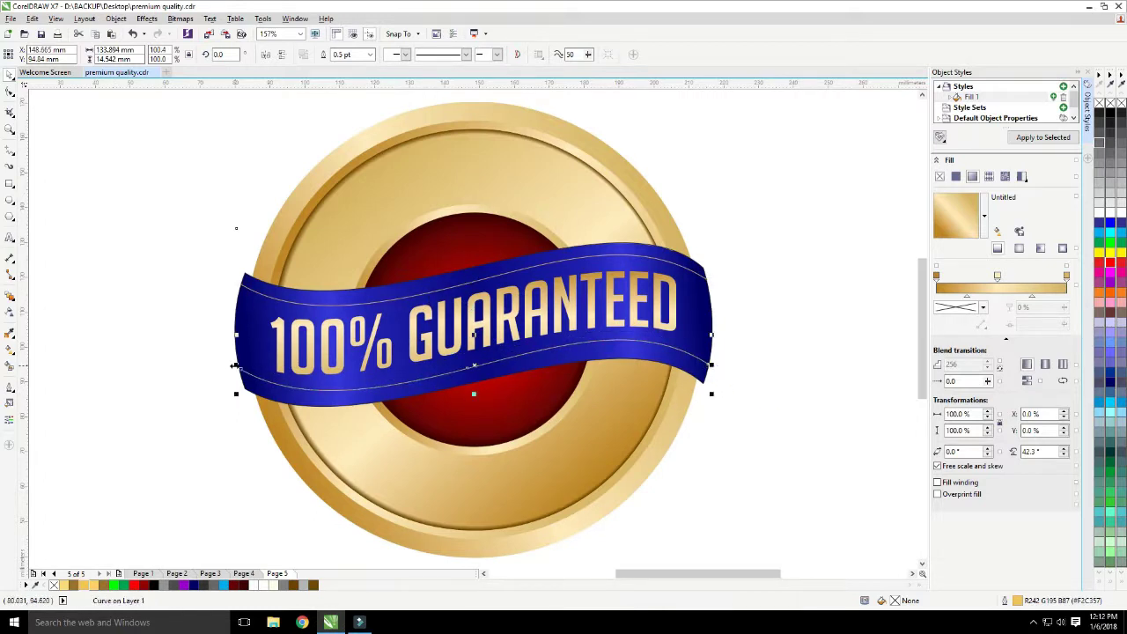
left_click_drag(235, 364, 238, 374)
left_click(201, 385)
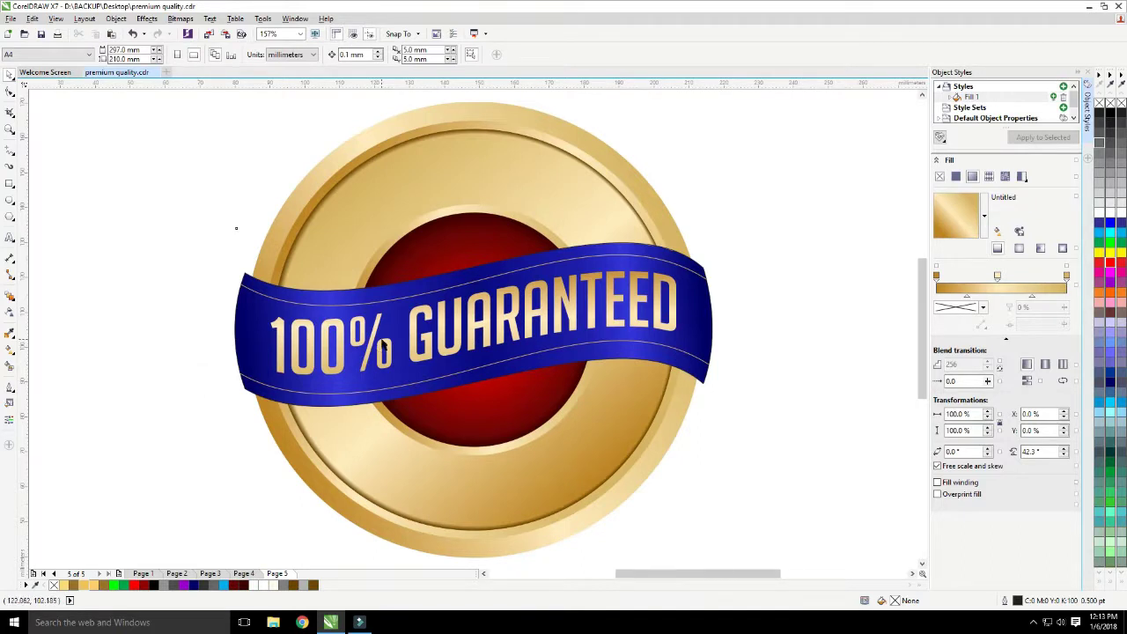
Add the artistic text "PREMIUM" beside the badge and set its font to Calisto MT
left_click(7, 238)
left_click(94, 229)
type("pre")
key("BackSpace")
key("BackSpace")
key("BackSpace")
type("PREMIUM")
left_click(333, 54)
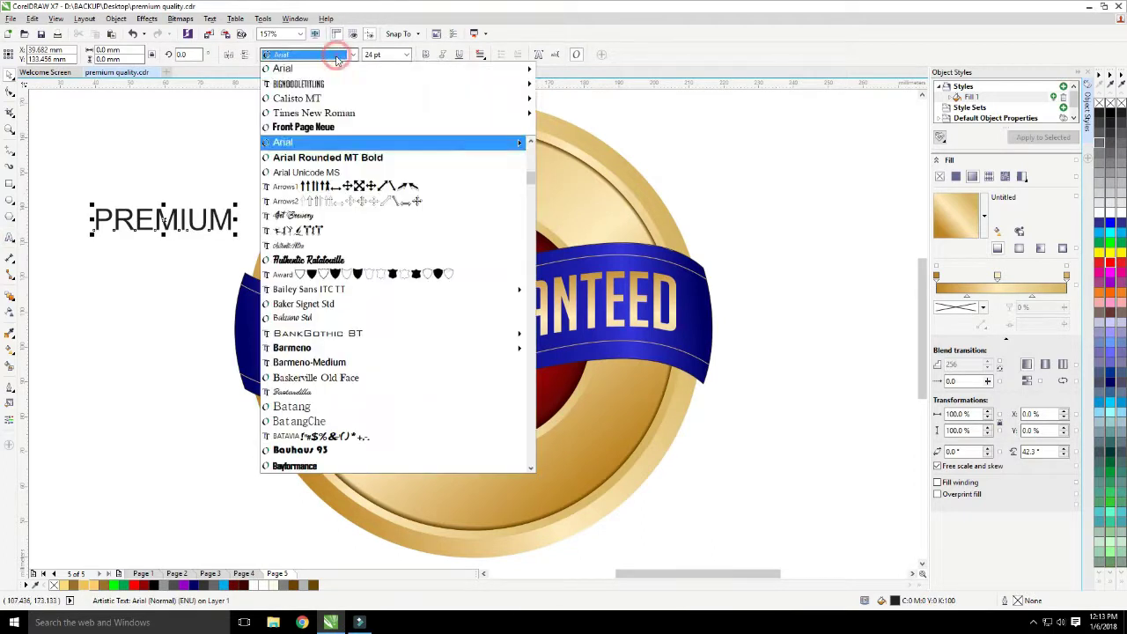
left_click(302, 101)
Place PREMIUM above the red circle at 40.63 pt, duplicate it below the ribbon and change the copy to "QUALITY"
left_click_drag(335, 197, 581, 450)
right_click(581, 451)
double_click(583, 457)
double_click(581, 458)
type("QUALITYU")
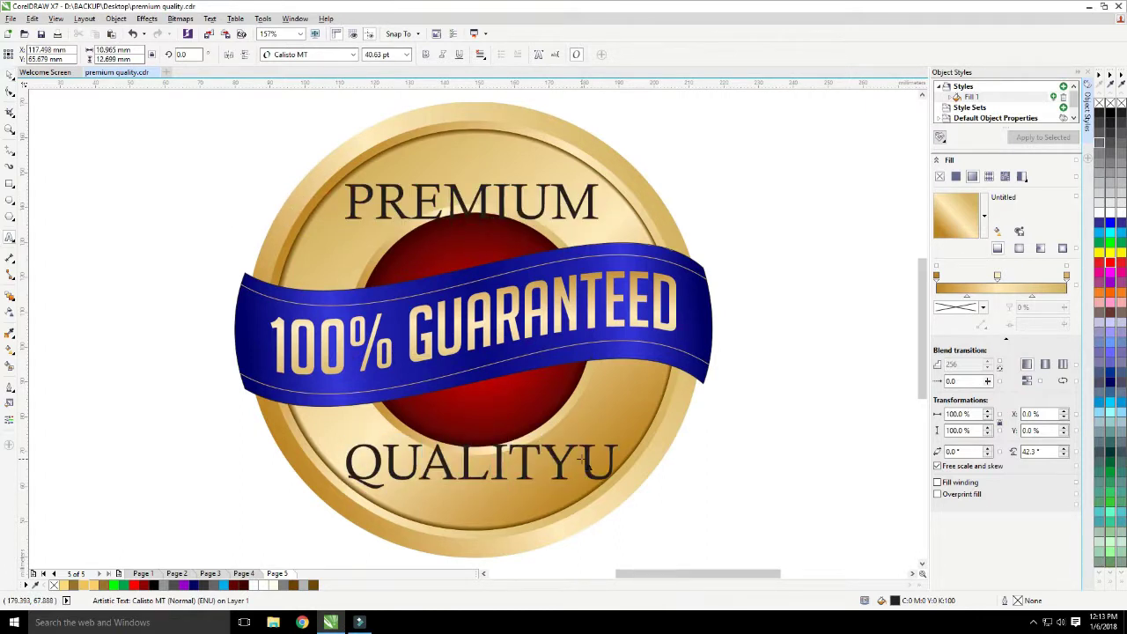
key("BackSpace")
Fit QUALITY to the circular path, mirror it both ways to read upright, and offset it -6.35 mm from the path
left_click(209, 18)
left_click(264, 184)
left_click(275, 176)
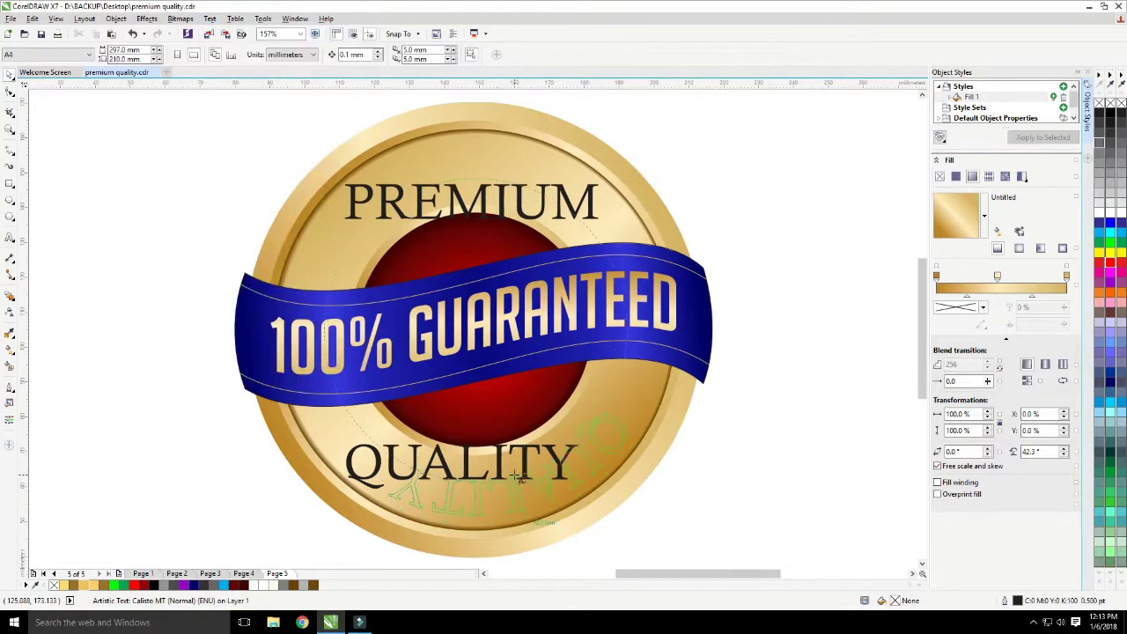
left_click(231, 53)
left_click(215, 54)
mouse_move(489, 465)
left_mouse_down()
mouse_move(472, 479)
mouse_move(480, 483)
left_mouse_up()
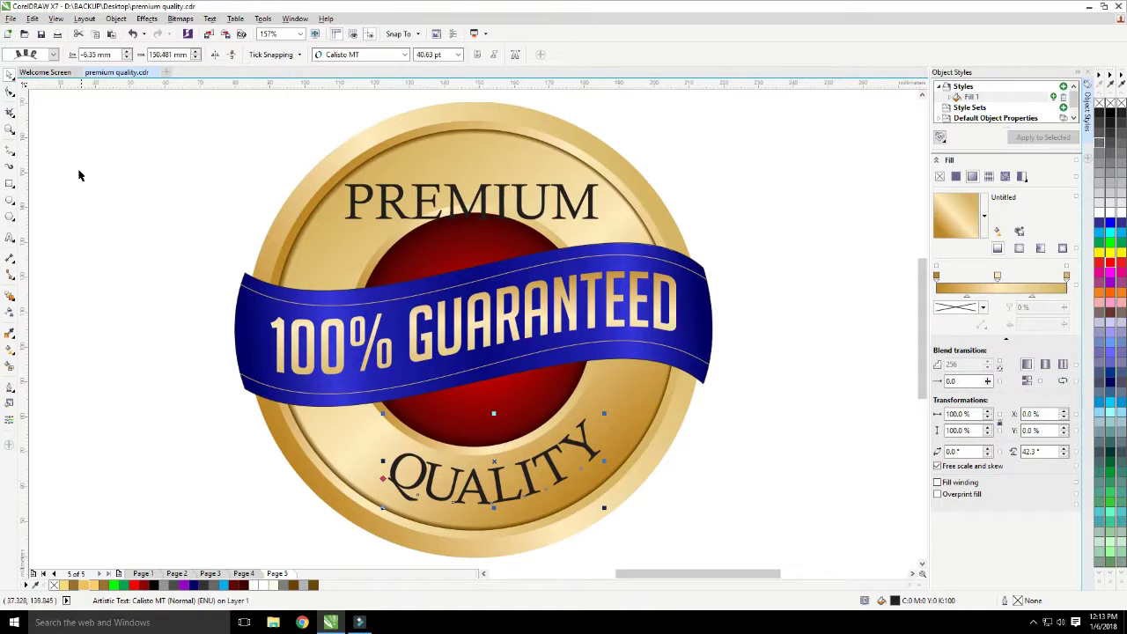
Widen the letter spacing of the curved QUALITY text and recentre it along the lower gold ring
left_click(9, 92)
left_click_drag(673, 474, 673, 474)
mouse_move(627, 508)
left_mouse_down()
mouse_move(679, 485)
mouse_move(639, 509)
left_mouse_up()
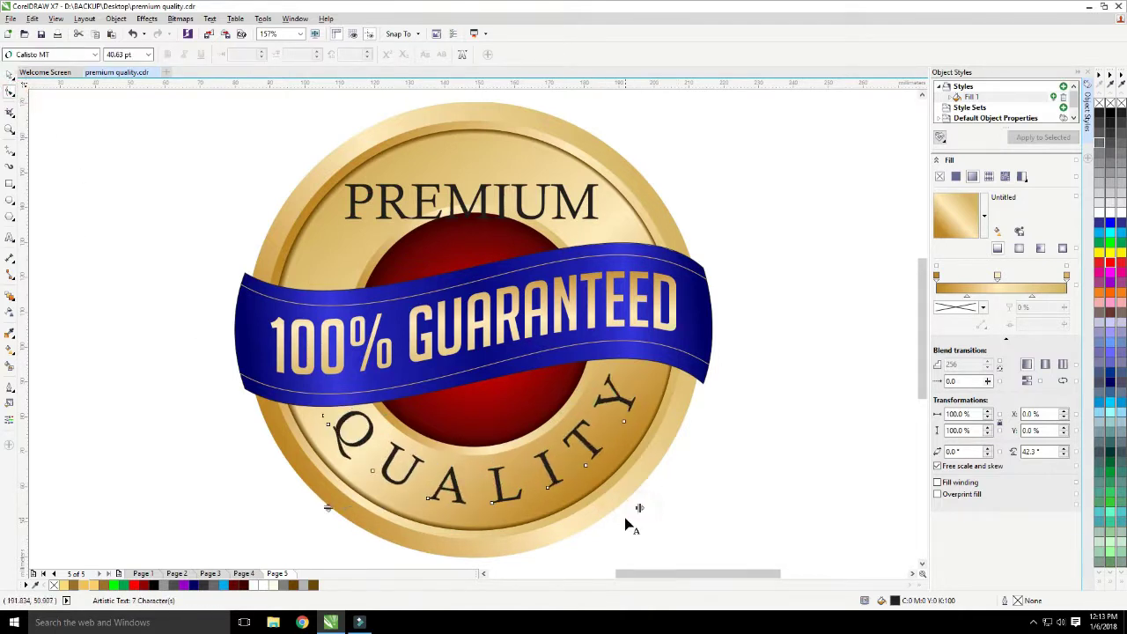
key("space")
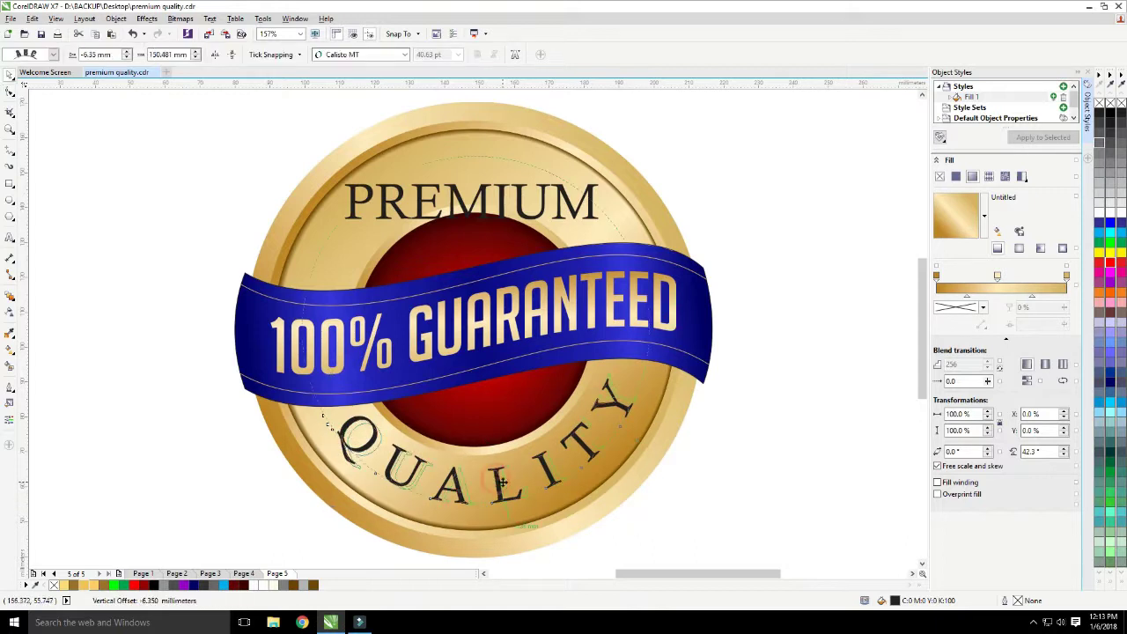
left_click(501, 482)
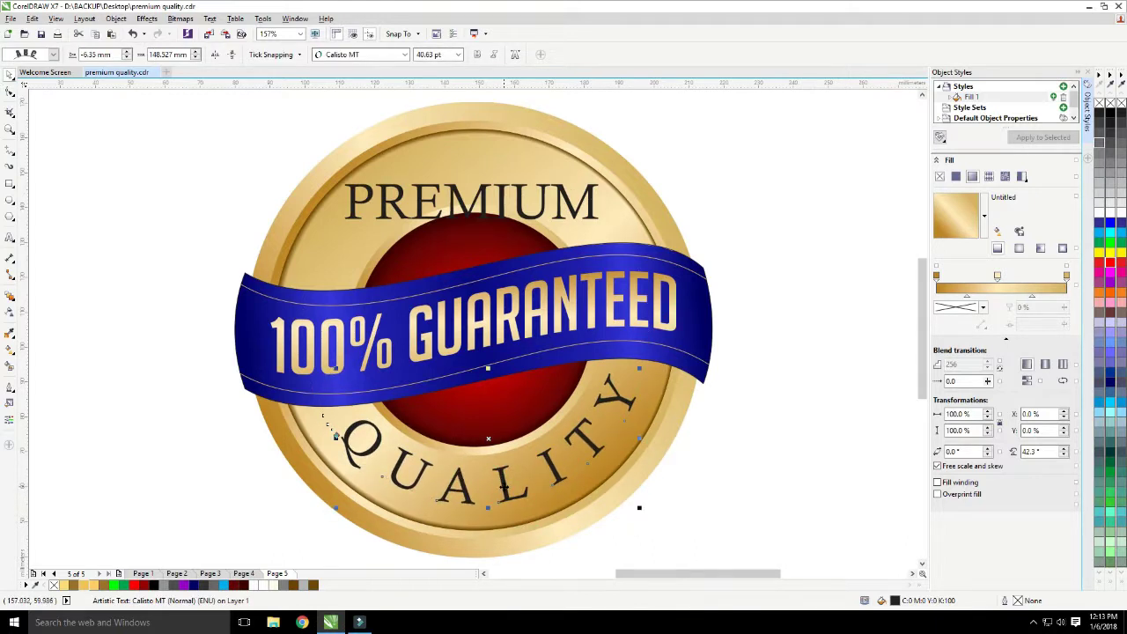
Convert the QUALITY text to curves and fill it dark red (#940000)
left_click(507, 487)
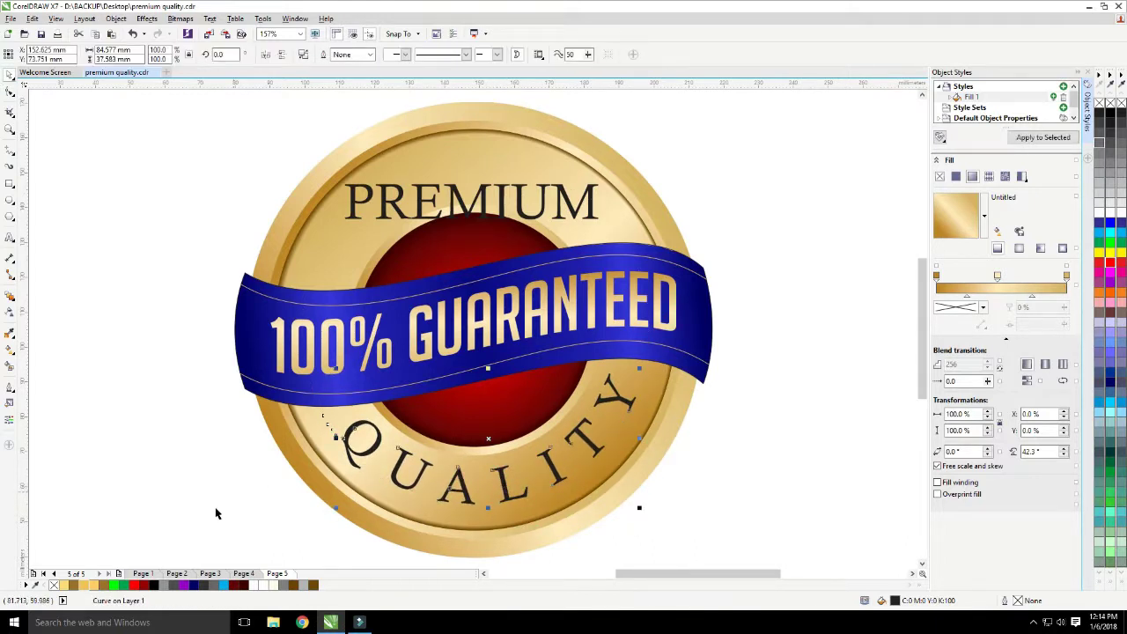
left_click(134, 585)
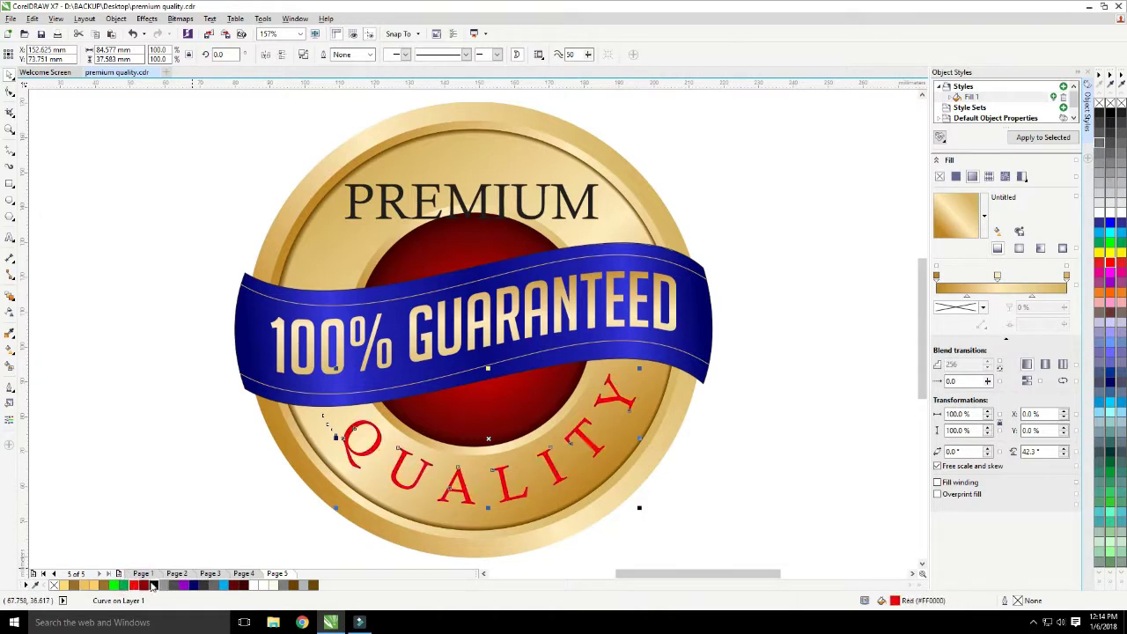
left_click(234, 586)
left_click(144, 586)
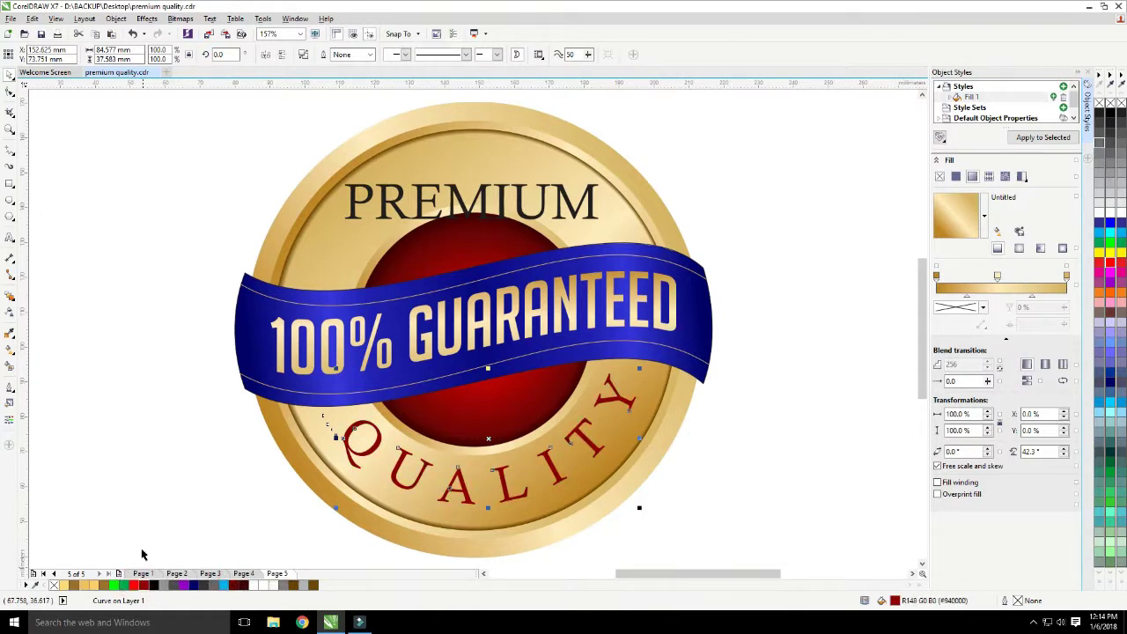
left_click(139, 516)
Fit the PREMIUM text to the circular path along the upper gold ring, offset -15.875 mm from the path
left_click(440, 210)
left_click(210, 18)
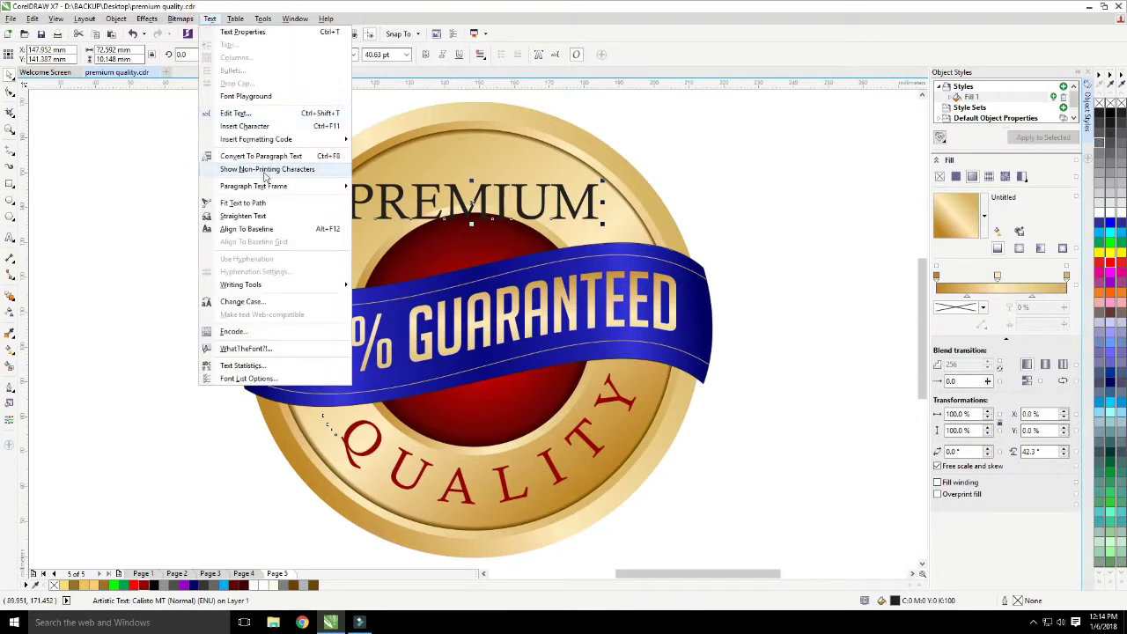
left_click(255, 205)
left_click(458, 163)
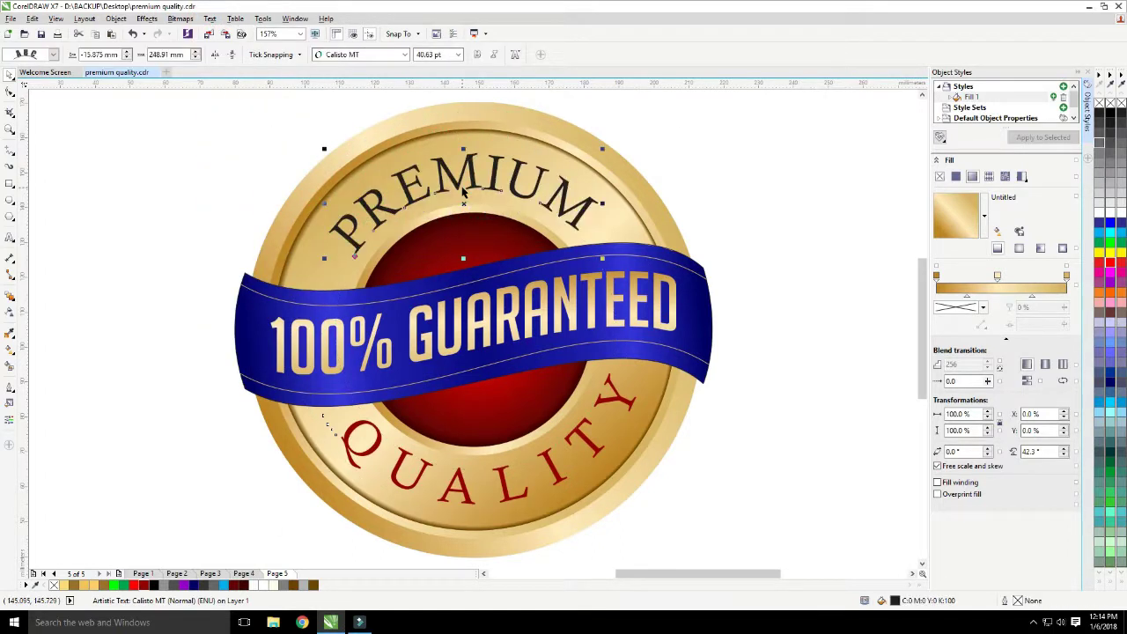
Spread the PREMIUM letters moderately along the upper ring and set the text's distance from the path to -15.375 mm
left_click(10, 91)
left_click_drag(595, 270, 637, 279)
key("space")
left_click_drag(552, 190, 544, 182)
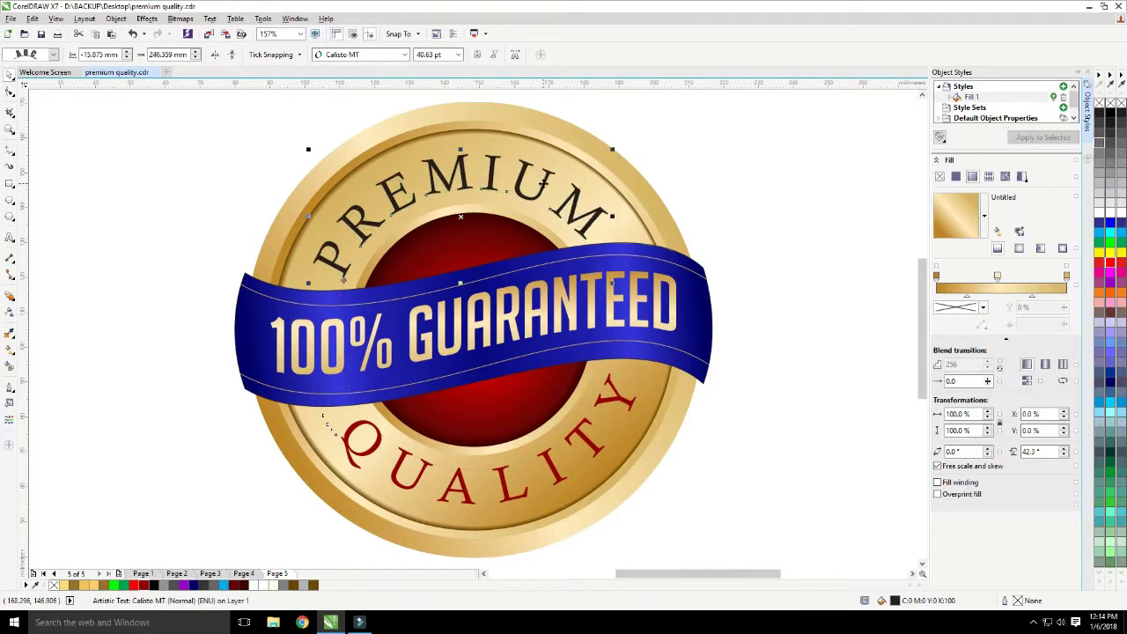
left_click(127, 51)
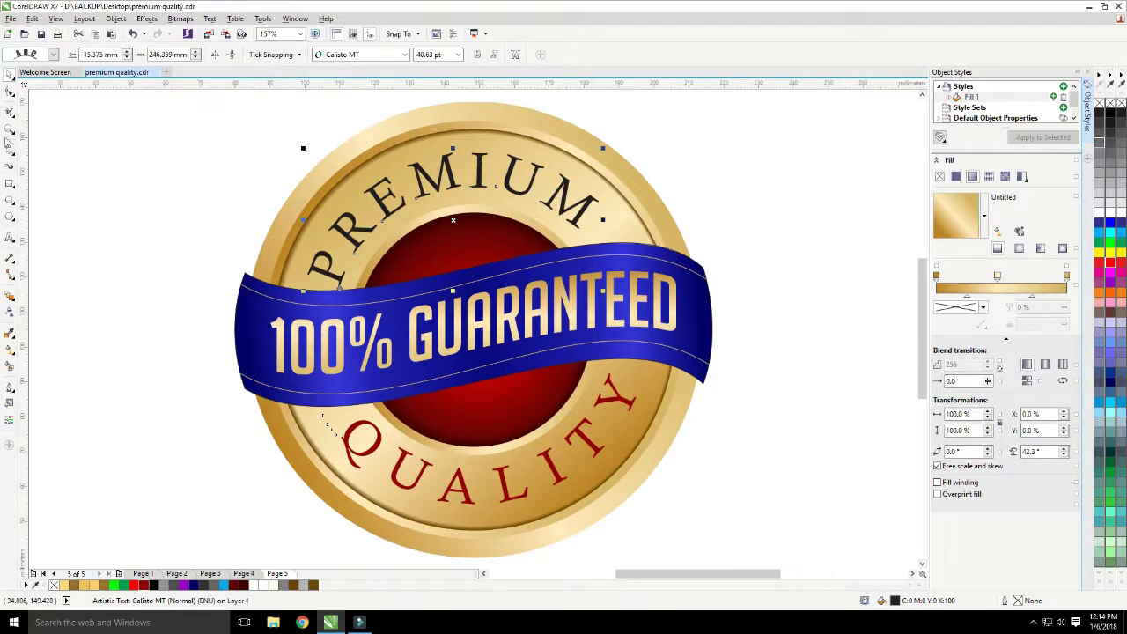
left_click(9, 93)
mouse_move(602, 291)
left_mouse_down()
mouse_move(571, 291)
mouse_move(595, 280)
left_mouse_up()
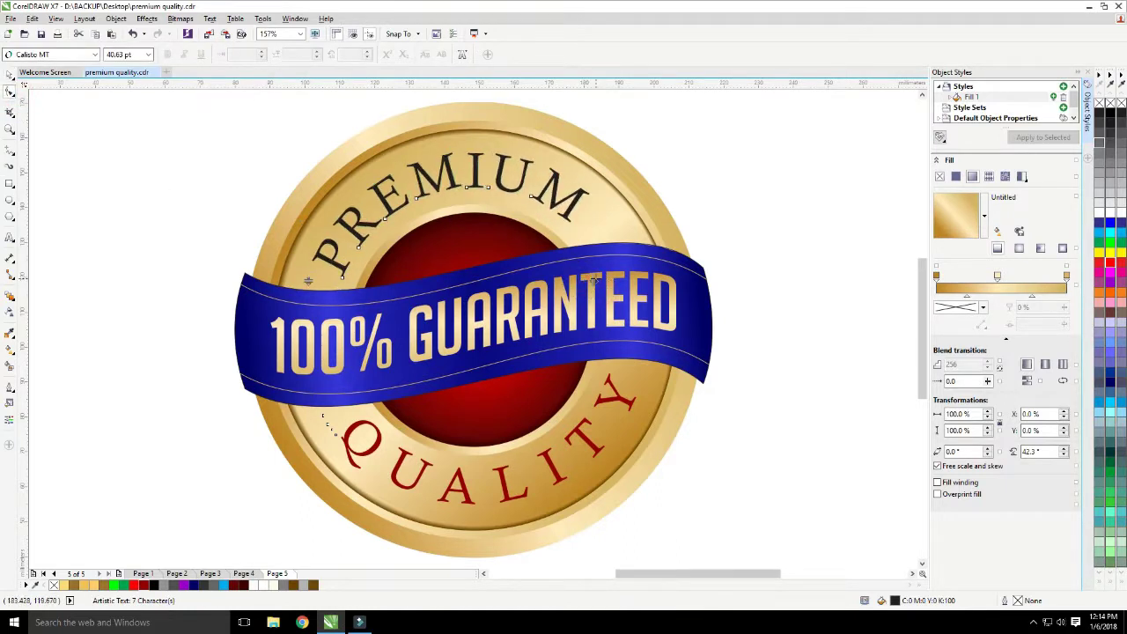
key("space")
Centre PREMIUM on the upper ring, convert it to curves and fill it dark red (#940000)
left_click_drag(553, 185, 560, 187)
left_click(559, 187)
left_click(145, 485)
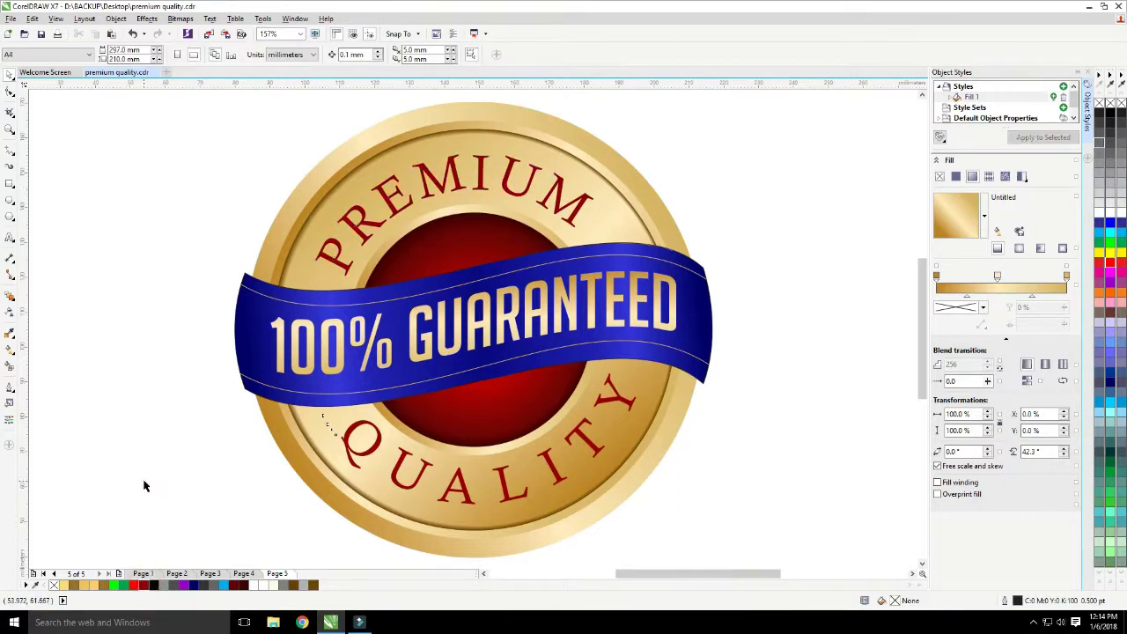
Recolour both the PREMIUM and QUALITY lettering black
left_click(401, 220)
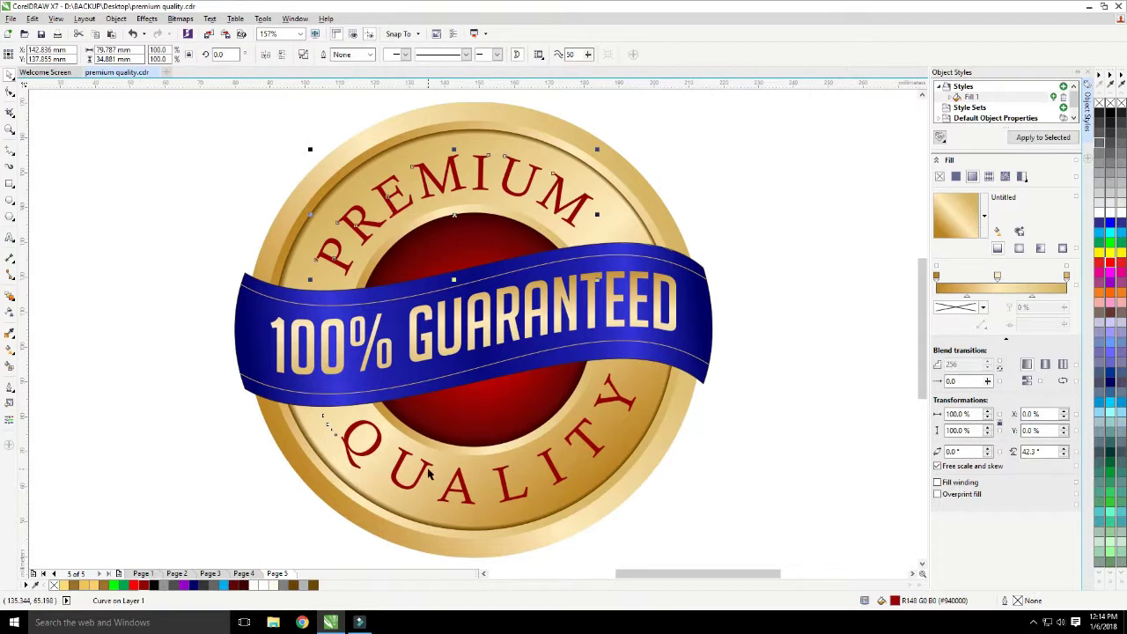
left_click(839, 174)
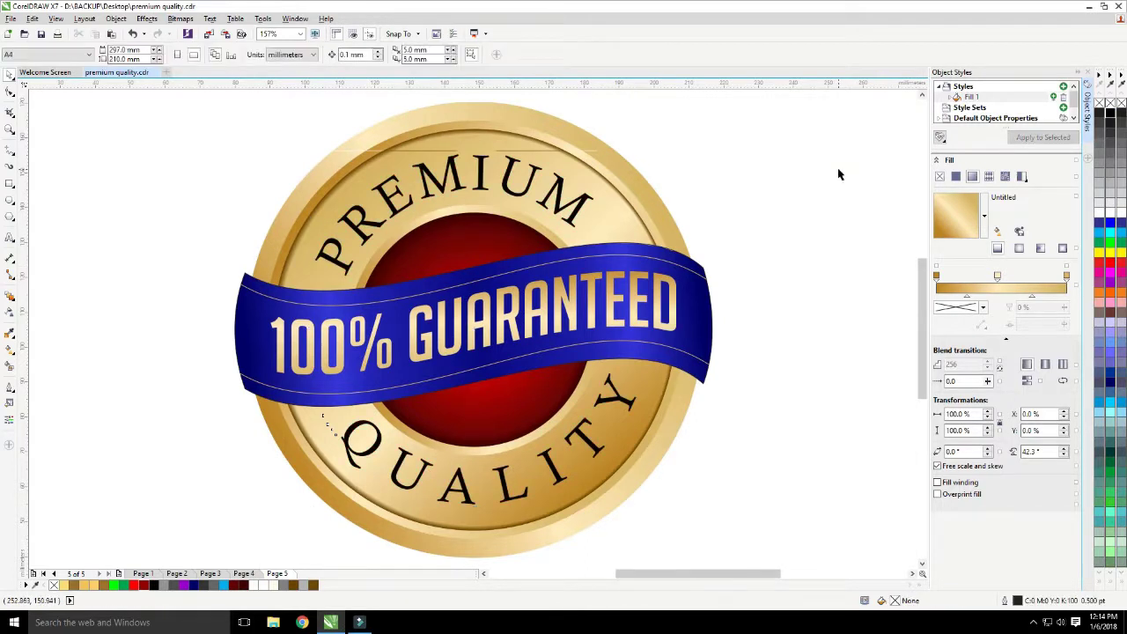
Add a page-sized 297 × 210 mm rectangle behind the badge and fill it black
double_click(8, 185)
left_click(1112, 121)
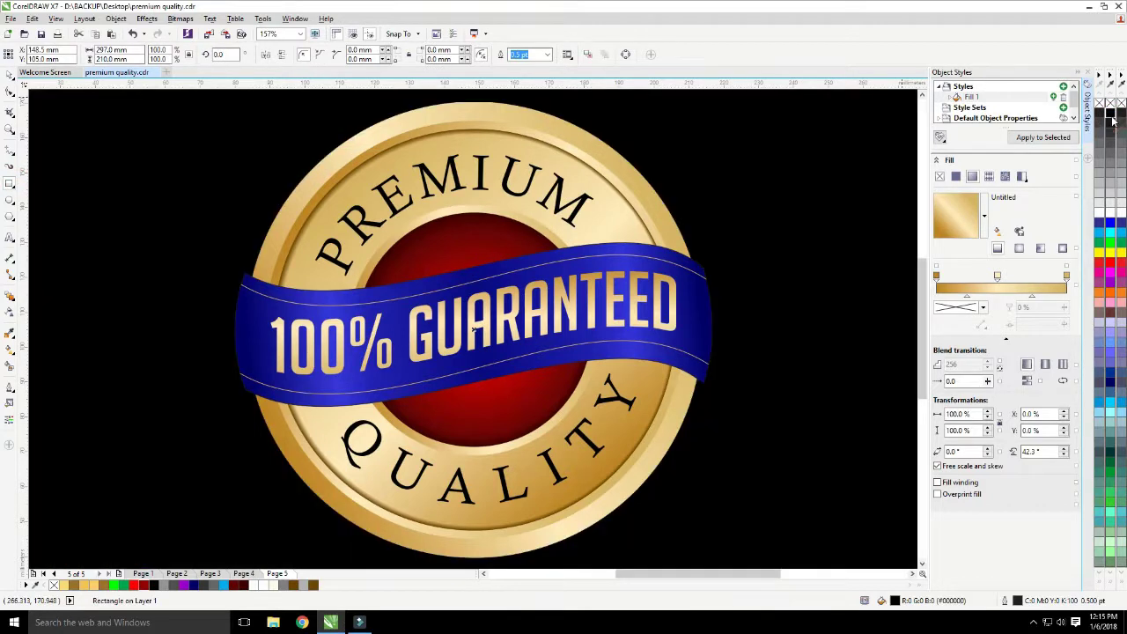
scroll(475, 331, "down", 3)
left_click(256, 238)
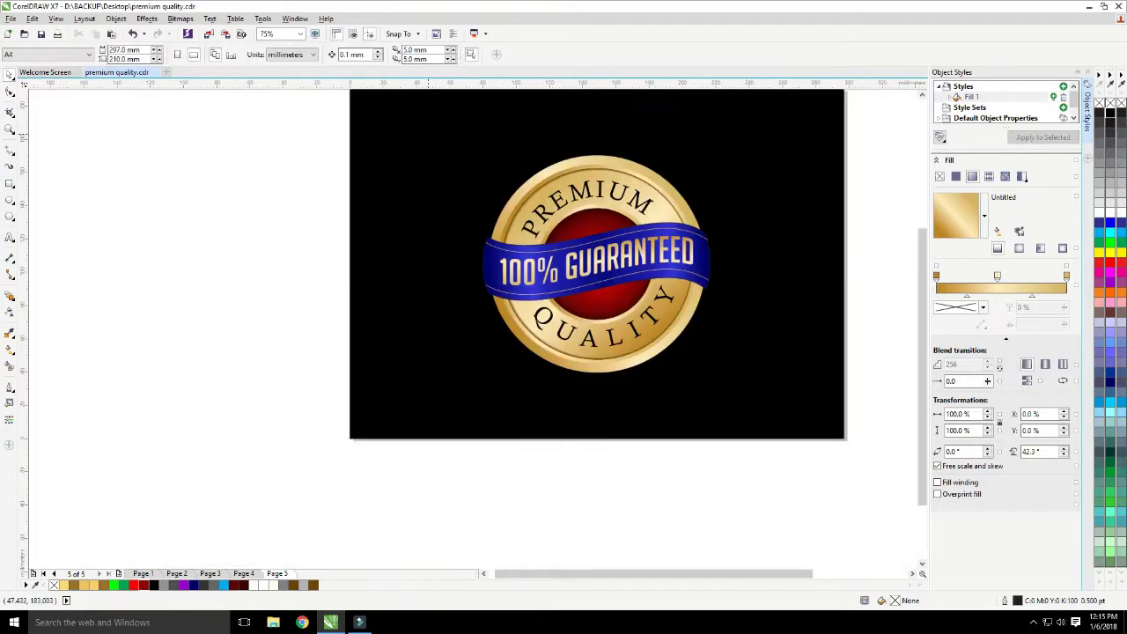
left_click_drag(401, 114, 789, 396)
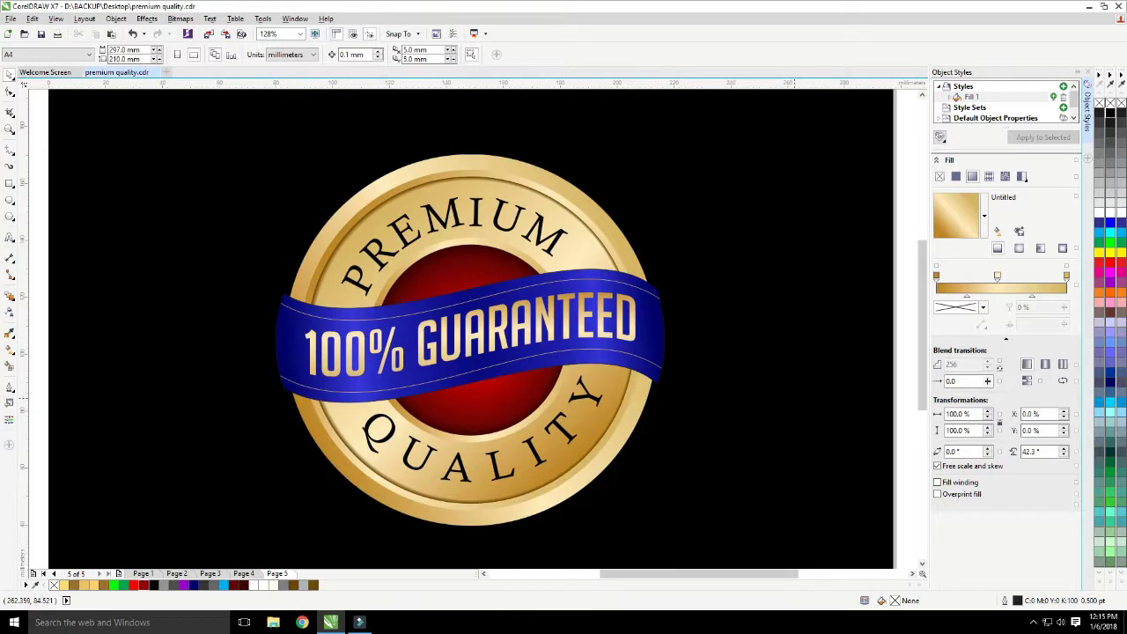